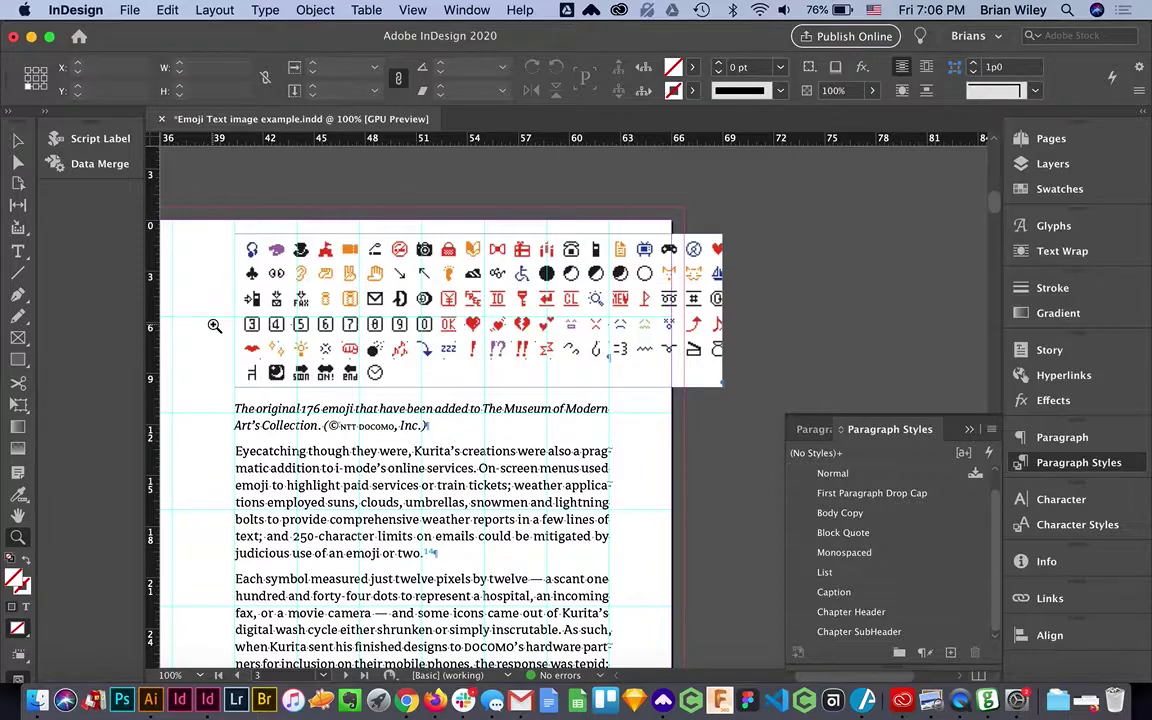
- Drag the emoji frame's top edge upward to show more rows of the emoji grid
{"action": "left_click", "coordinate": [18, 140]}
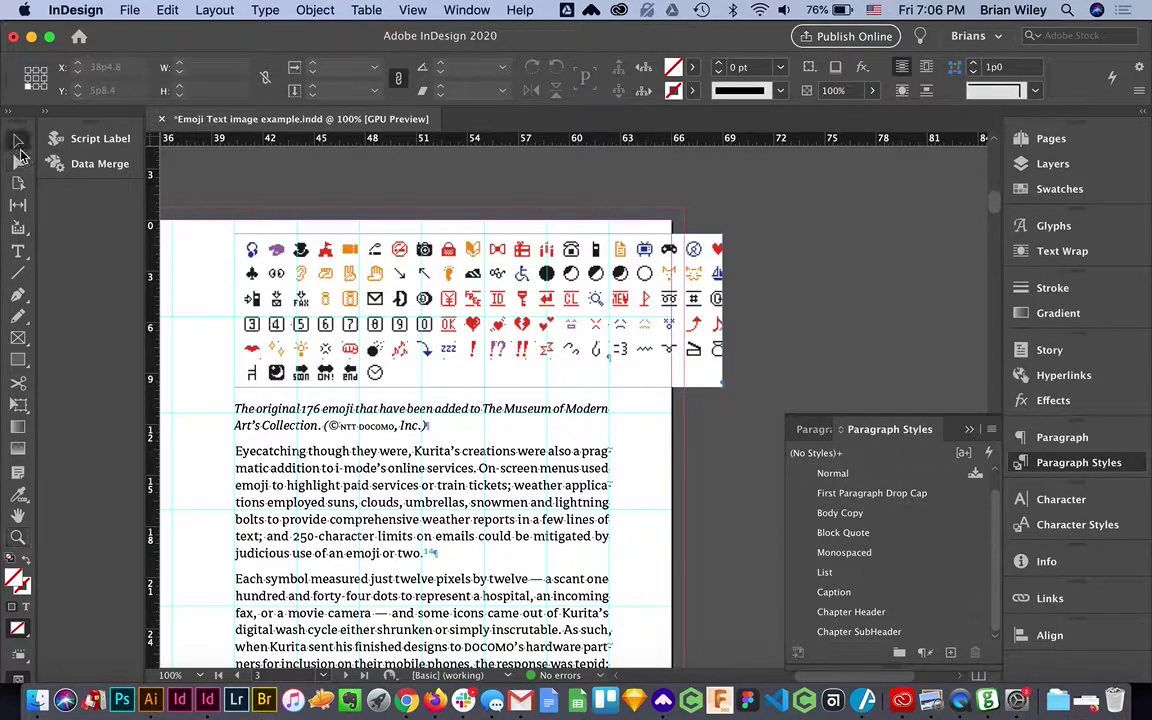
{"action": "left_click", "coordinate": [478, 310]}
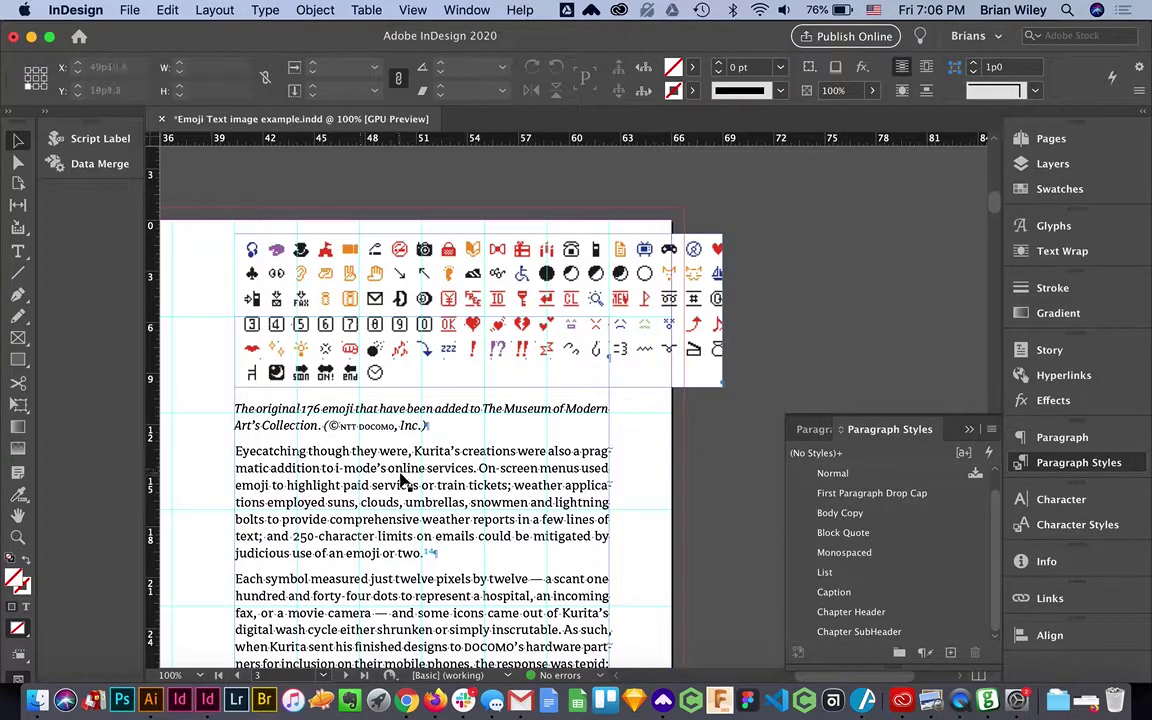
{"action": "left_click", "coordinate": [271, 364]}
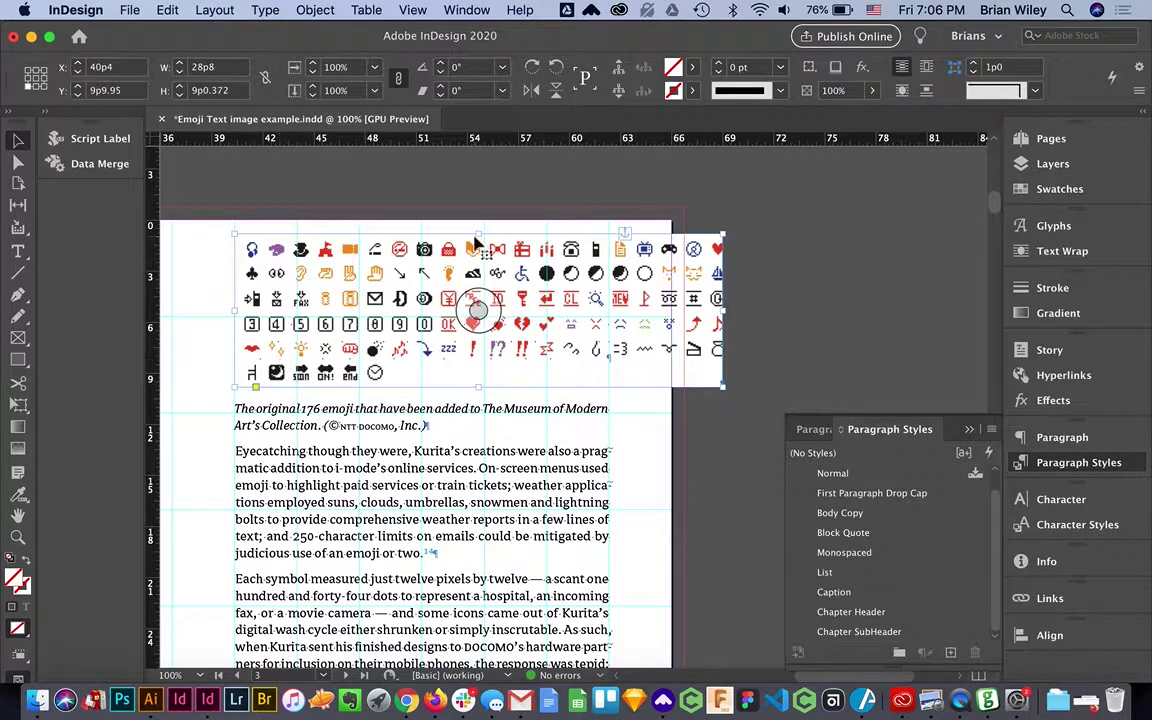
{"action": "left_click_drag", "start_coordinate": [478, 233], "coordinate": [479, 190]}
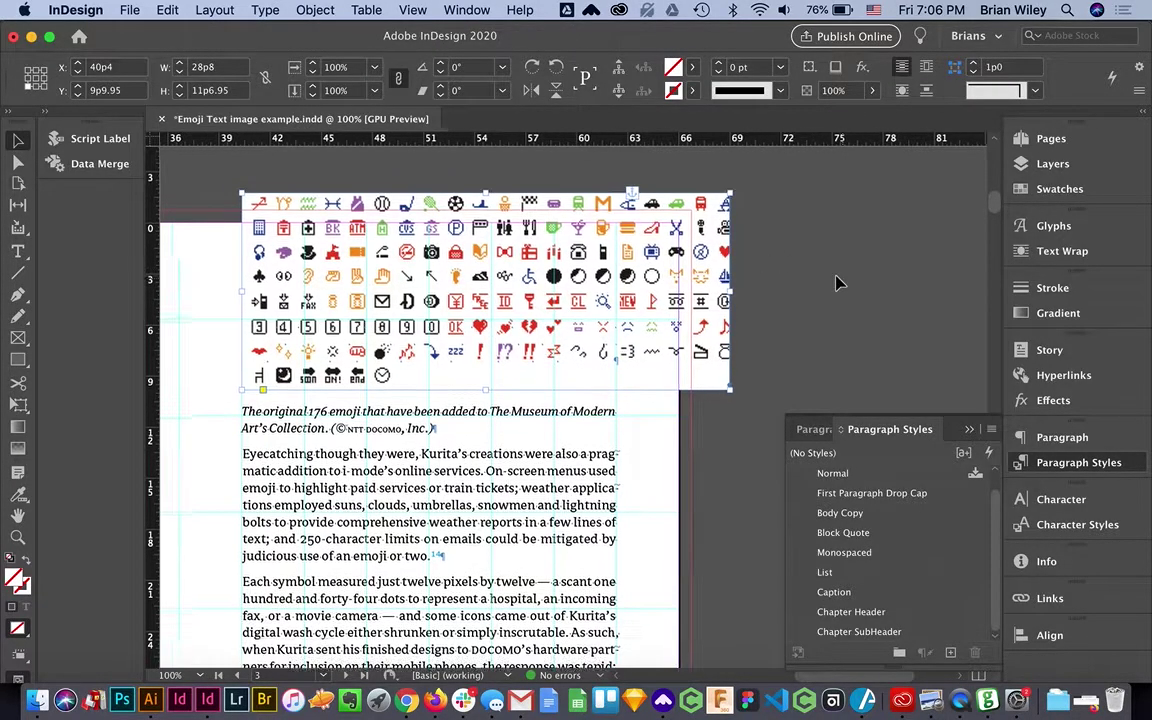
- Reposition the emoji image's anchor marker into the caption text
{"action": "scroll", "coordinate": [627, 197], "scroll_direction": "left", "scroll_amount": 5}
{"action": "scroll", "coordinate": [627, 197], "scroll_direction": "up", "scroll_amount": 3}
{"action": "scroll", "coordinate": [838, 284], "scroll_direction": "down", "scroll_amount": 1}
{"action": "scroll", "coordinate": [838, 284], "scroll_direction": "right", "scroll_amount": 1}
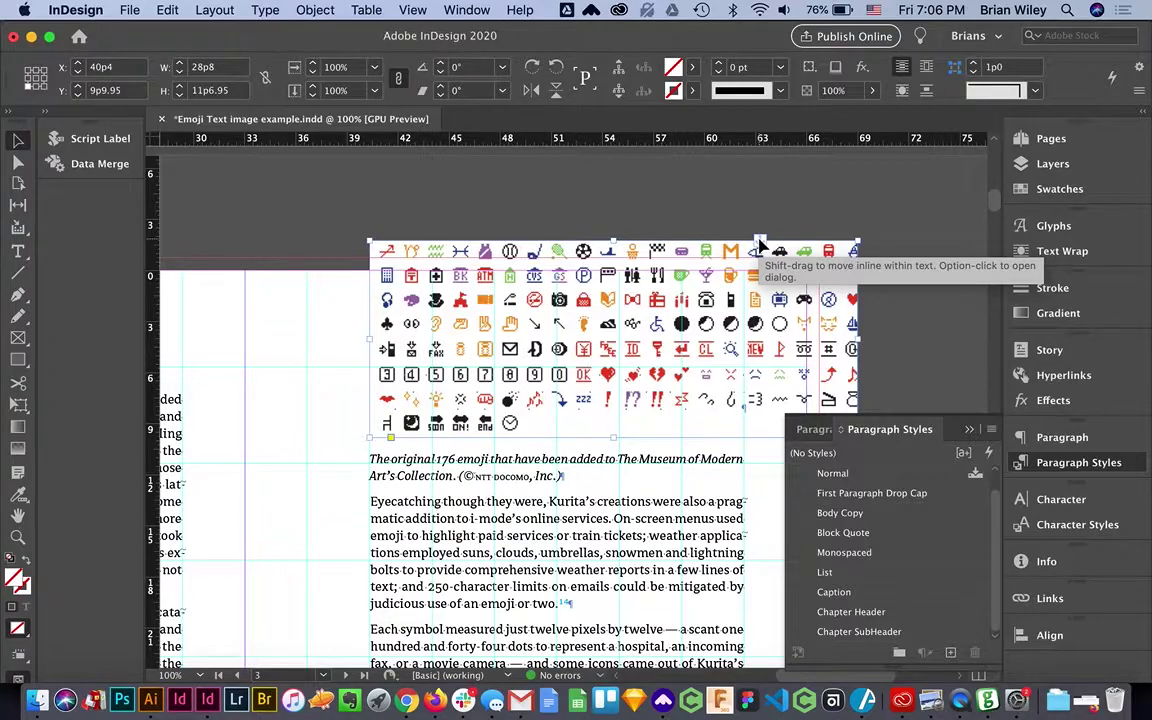
{"action": "mouse_move", "coordinate": [760, 245]}
{"action": "left_mouse_down"}
{"action": "mouse_move", "coordinate": [700, 240]}
{"action": "mouse_move", "coordinate": [376, 501]}
{"action": "mouse_move", "coordinate": [376, 553]}
{"action": "mouse_move", "coordinate": [400, 522]}
{"action": "mouse_move", "coordinate": [370, 528]}
{"action": "mouse_move", "coordinate": [371, 637]}
{"action": "mouse_move", "coordinate": [386, 625]}
{"action": "mouse_move", "coordinate": [372, 636]}
{"action": "left_mouse_up"}
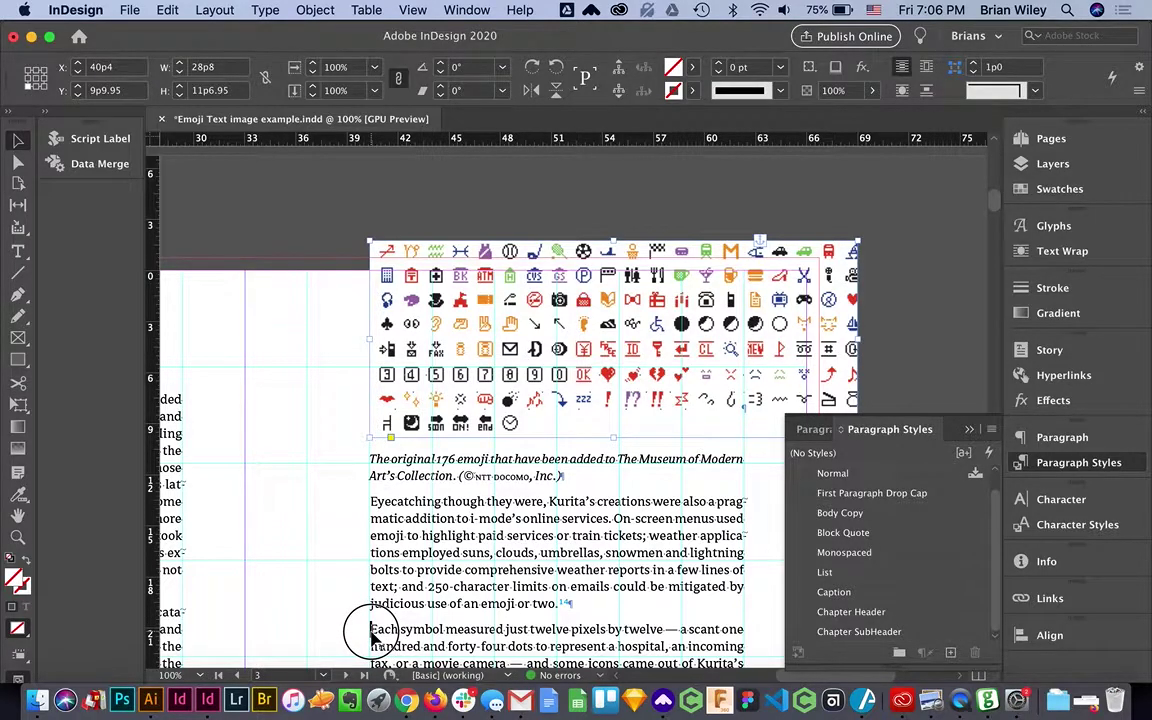
{"action": "mouse_move", "coordinate": [372, 636]}
{"action": "left_mouse_down"}
{"action": "mouse_move", "coordinate": [545, 335]}
{"action": "mouse_move", "coordinate": [671, 232]}
{"action": "mouse_move", "coordinate": [671, 245]}
{"action": "left_mouse_up"}
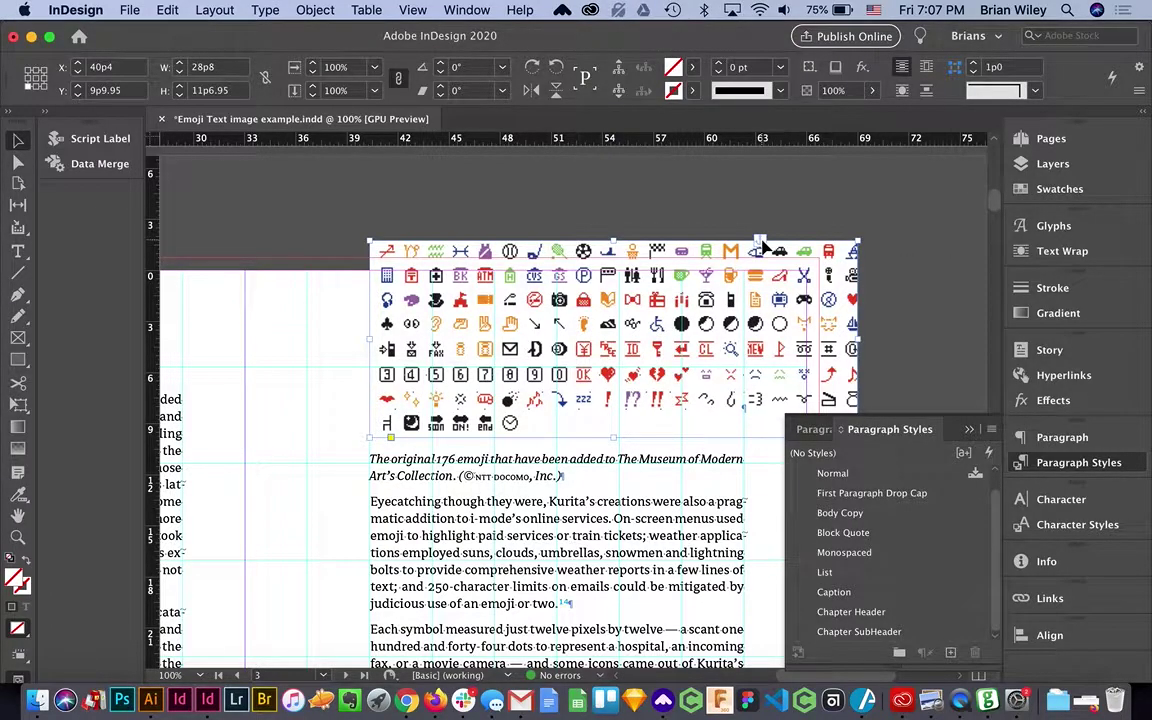
- Set the emoji image's Anchored Object Options position to Custom, with Preview on
{"action": "left_click", "coordinate": [758, 246], "text": "alt"}
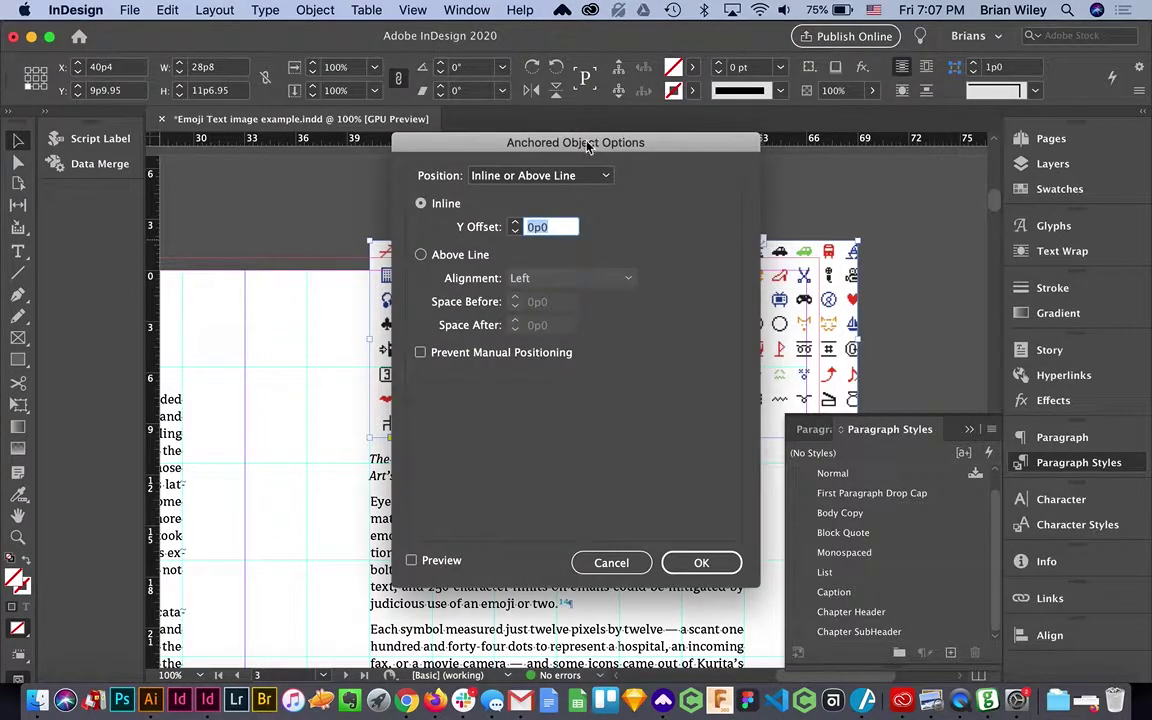
{"action": "left_click_drag", "start_coordinate": [578, 145], "coordinate": [393, 191]}
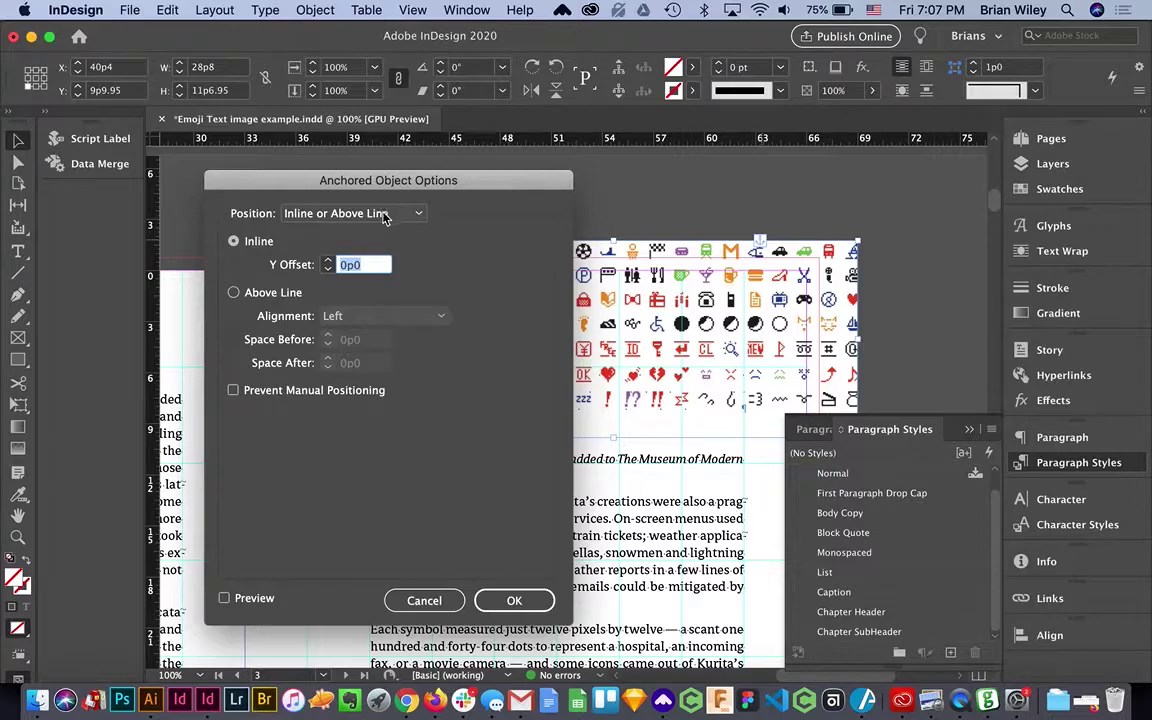
{"action": "left_click", "coordinate": [380, 215]}
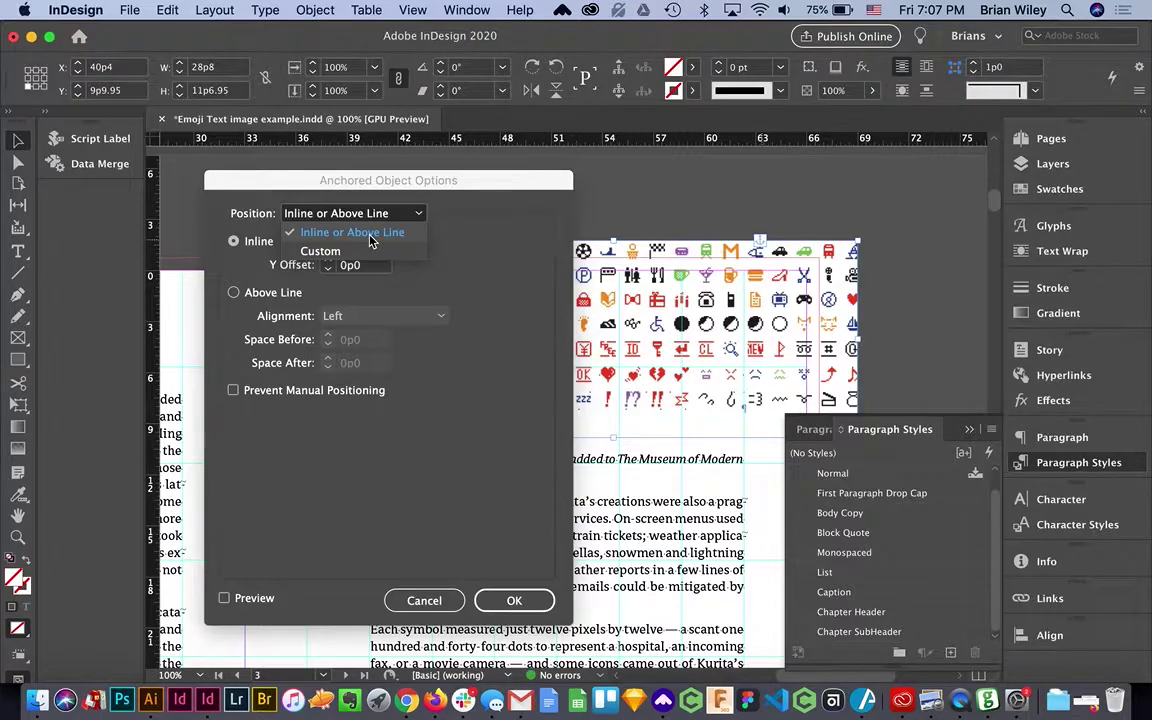
{"action": "left_click", "coordinate": [320, 251]}
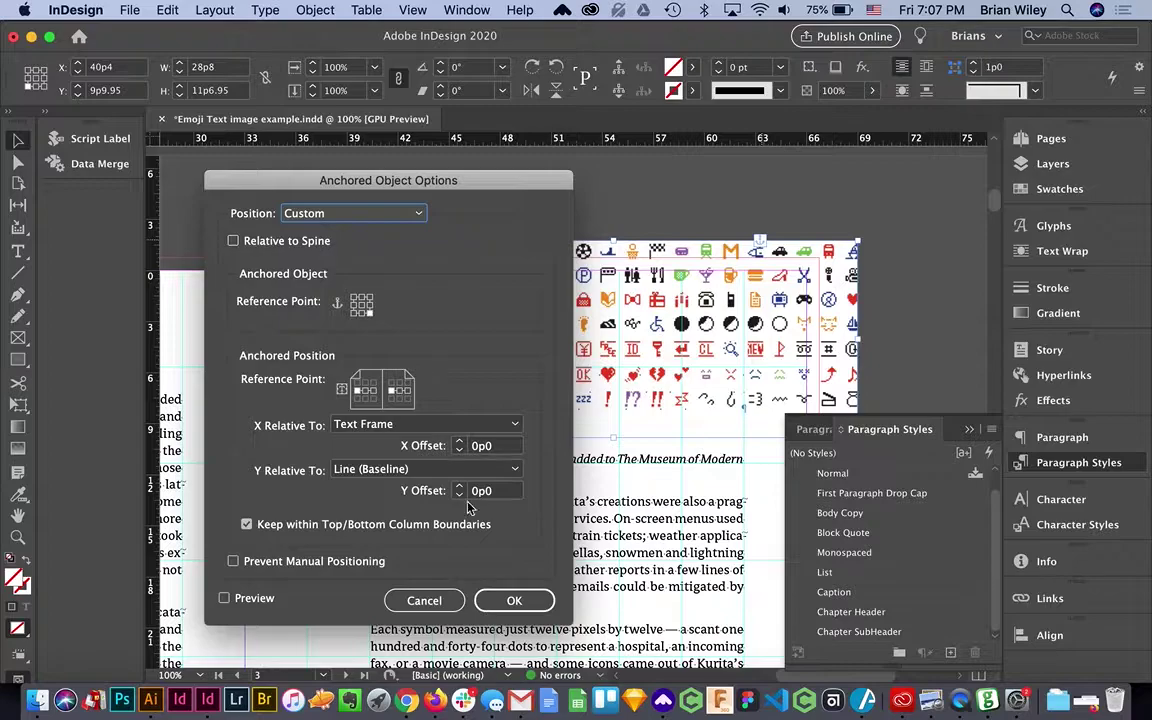
{"action": "left_click", "coordinate": [252, 598]}
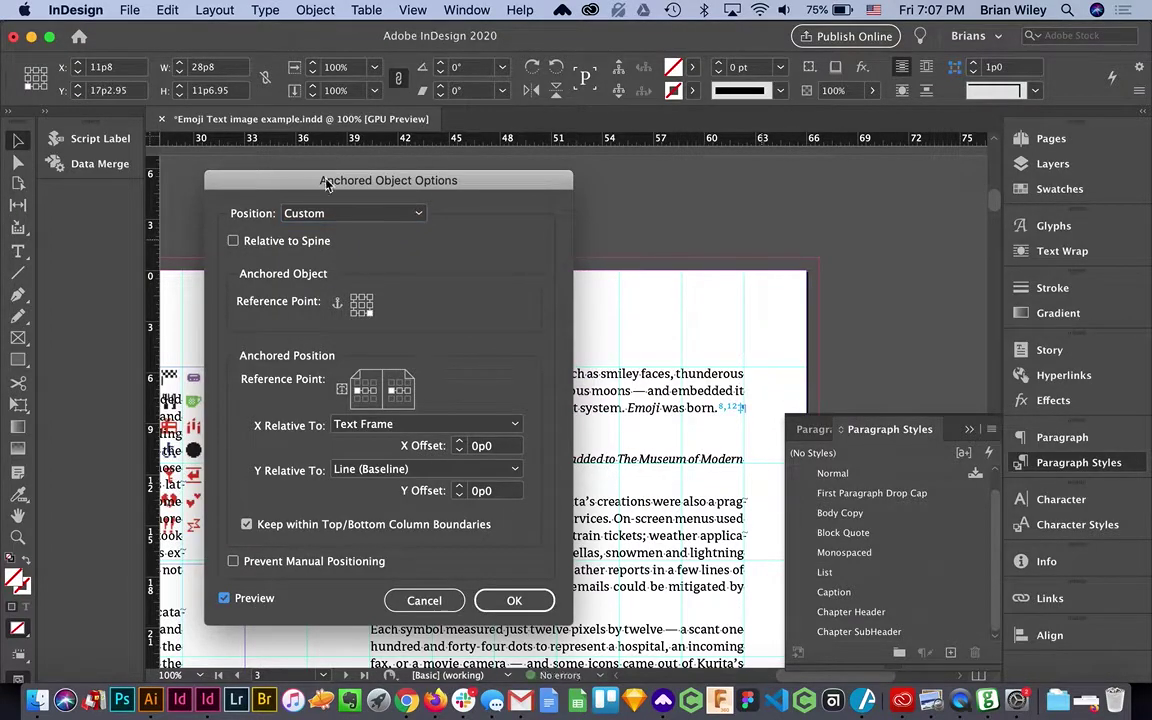
{"action": "left_click", "coordinate": [514, 600]}
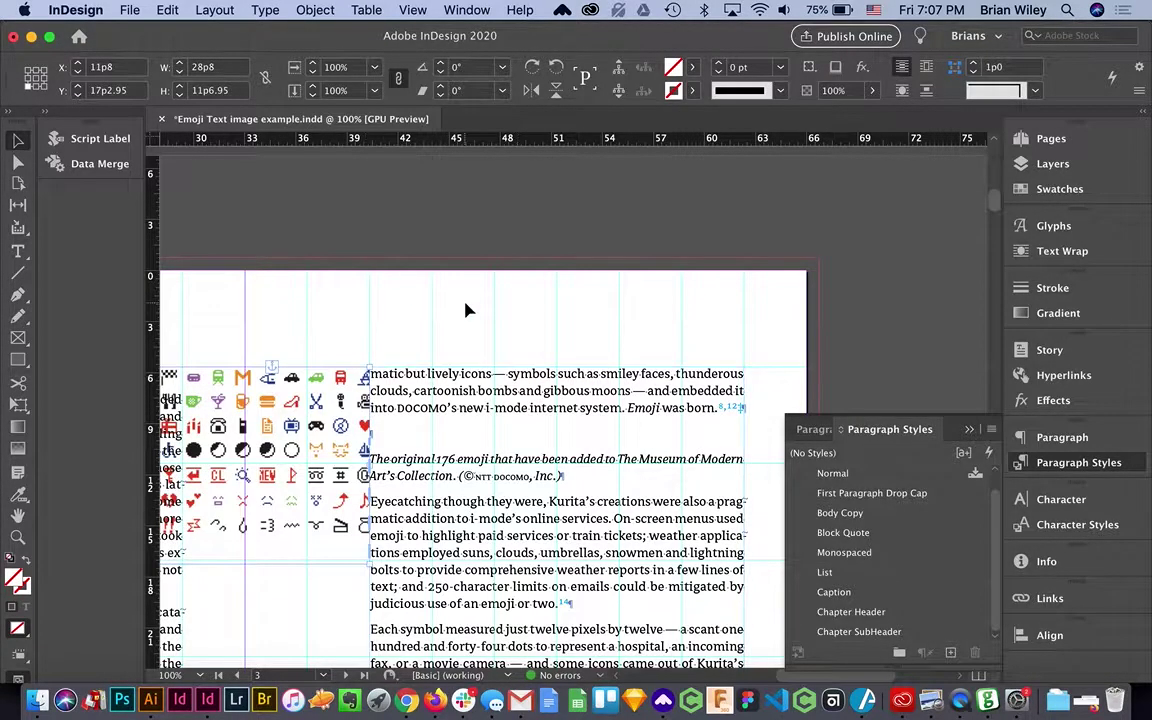
- Drag the custom-anchored emoji image down onto the left column
{"action": "scroll", "coordinate": [460, 300], "scroll_direction": "down", "scroll_amount": 5}
{"action": "scroll", "coordinate": [460, 300], "scroll_direction": "left", "scroll_amount": 5}
{"action": "left_click_drag", "start_coordinate": [455, 290], "coordinate": [380, 470]}
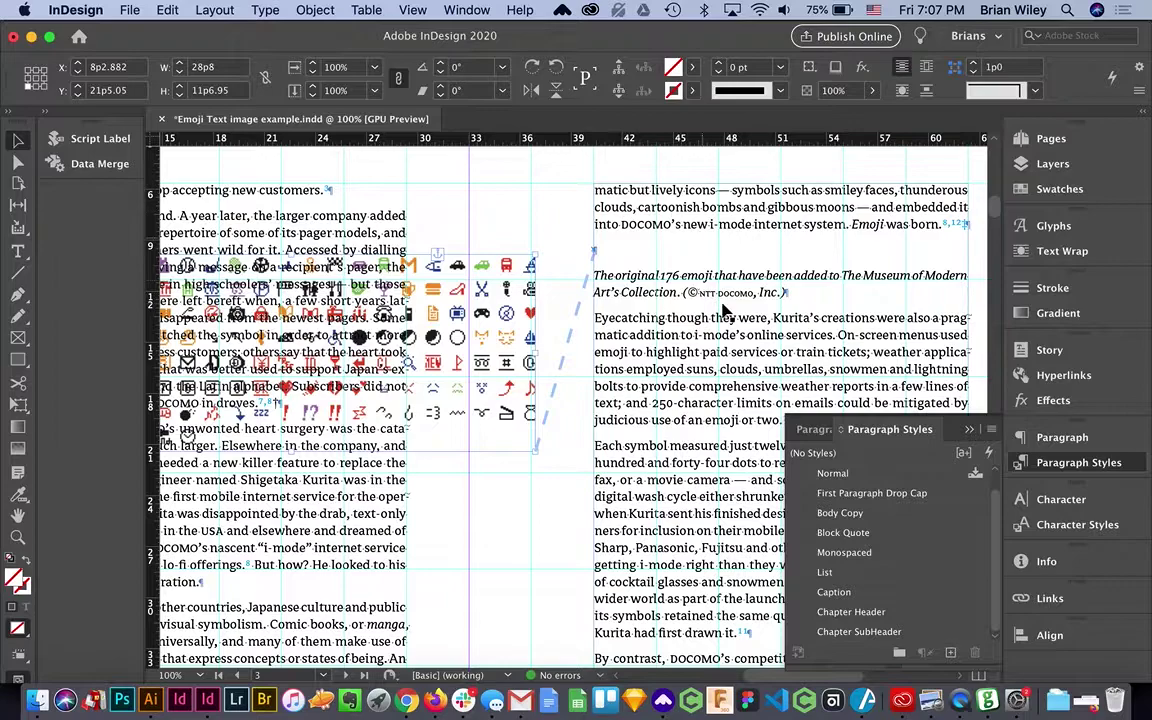
- Add and then delete empty returns after the 'Emoji was born.' paragraph, then leave text editing
{"action": "double_click", "coordinate": [550, 222]}
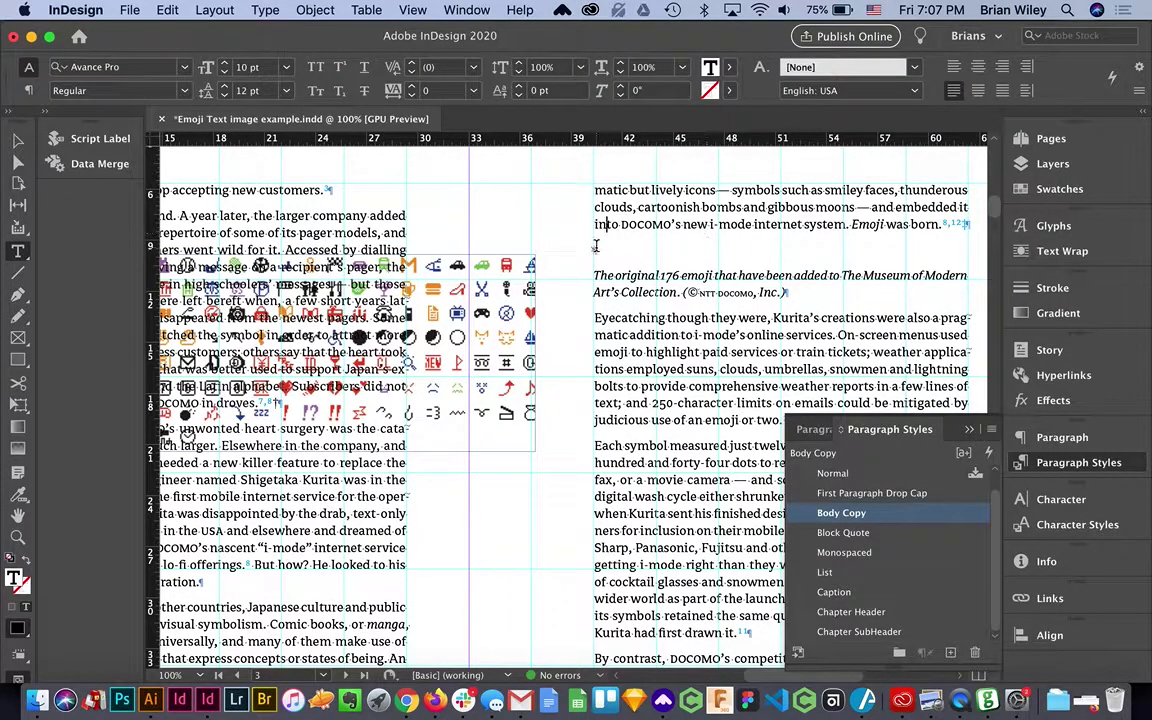
{"action": "left_click", "coordinate": [594, 249]}
{"action": "key", "text": "Return"}
{"action": "key", "text": "Return"}
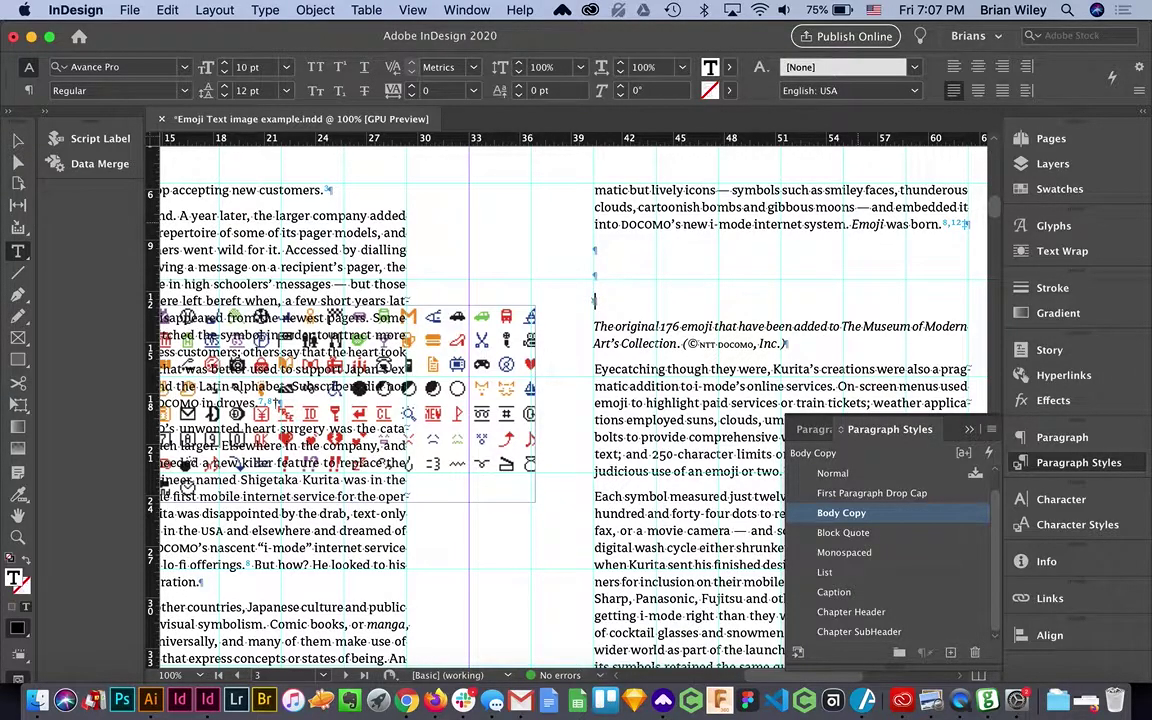
{"action": "key", "text": "Return"}
{"action": "key", "text": "Return"}
{"action": "key", "text": "Return"}
{"action": "key", "text": "Return"}
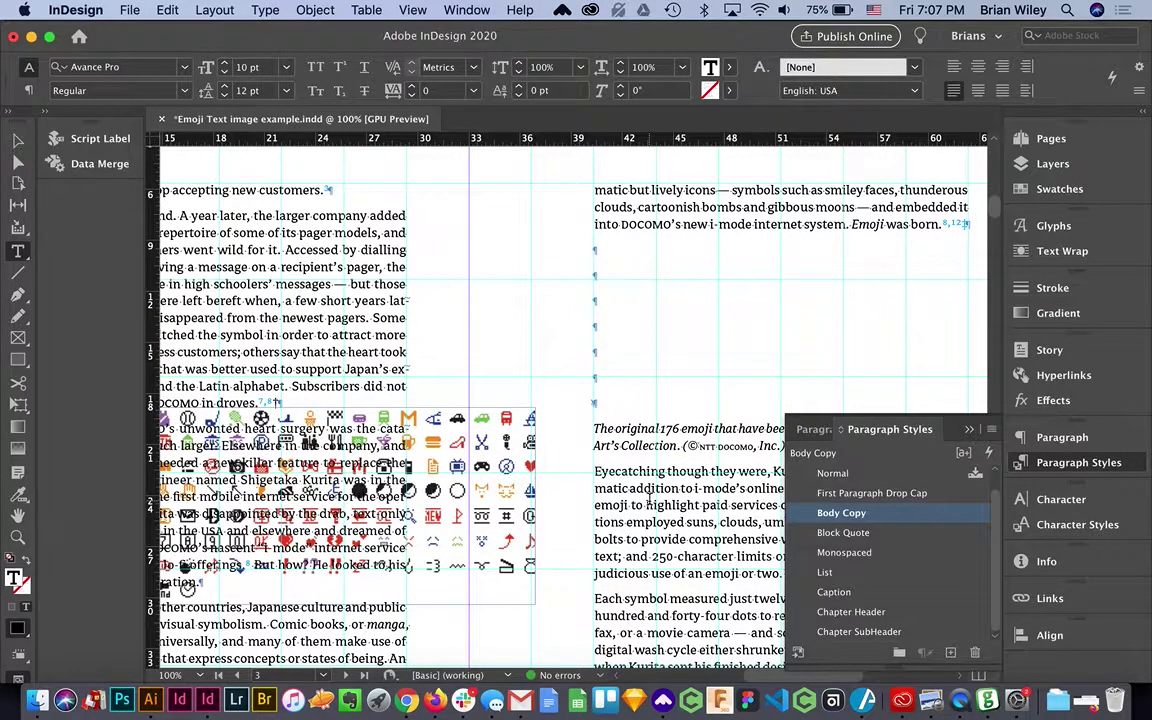
{"action": "key", "text": "BackSpace"}
{"action": "key", "text": "BackSpace"}
{"action": "key", "text": "BackSpace"}
{"action": "key", "text": "BackSpace"}
{"action": "key", "text": "BackSpace"}
{"action": "key", "text": "BackSpace"}
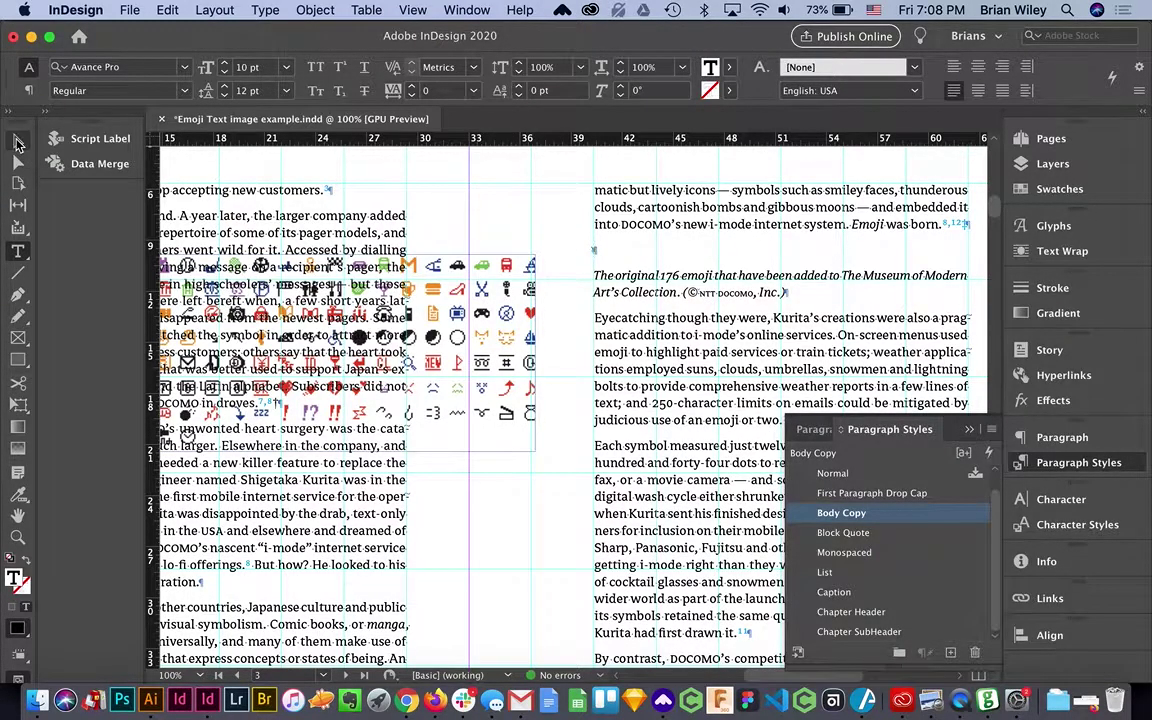
{"action": "key", "text": "Escape"}
- Set the emoji image's anchor position back to Inline or Above Line
{"action": "left_click", "coordinate": [462, 283]}
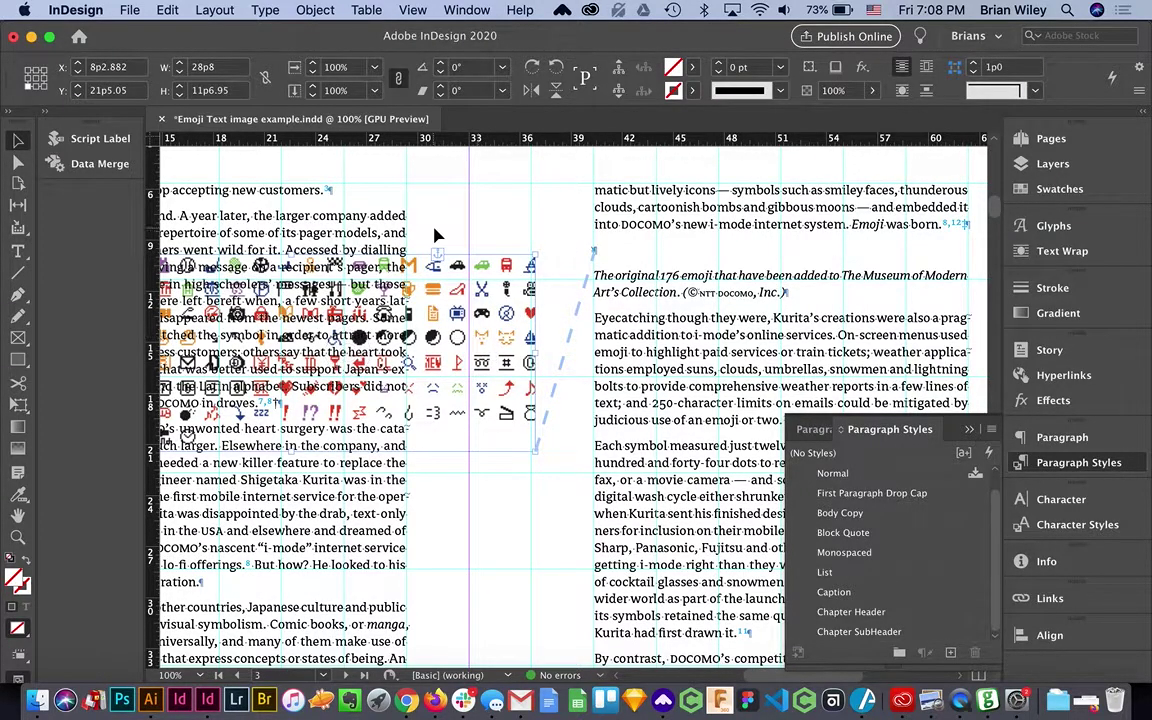
{"action": "left_click", "coordinate": [436, 262], "text": "alt"}
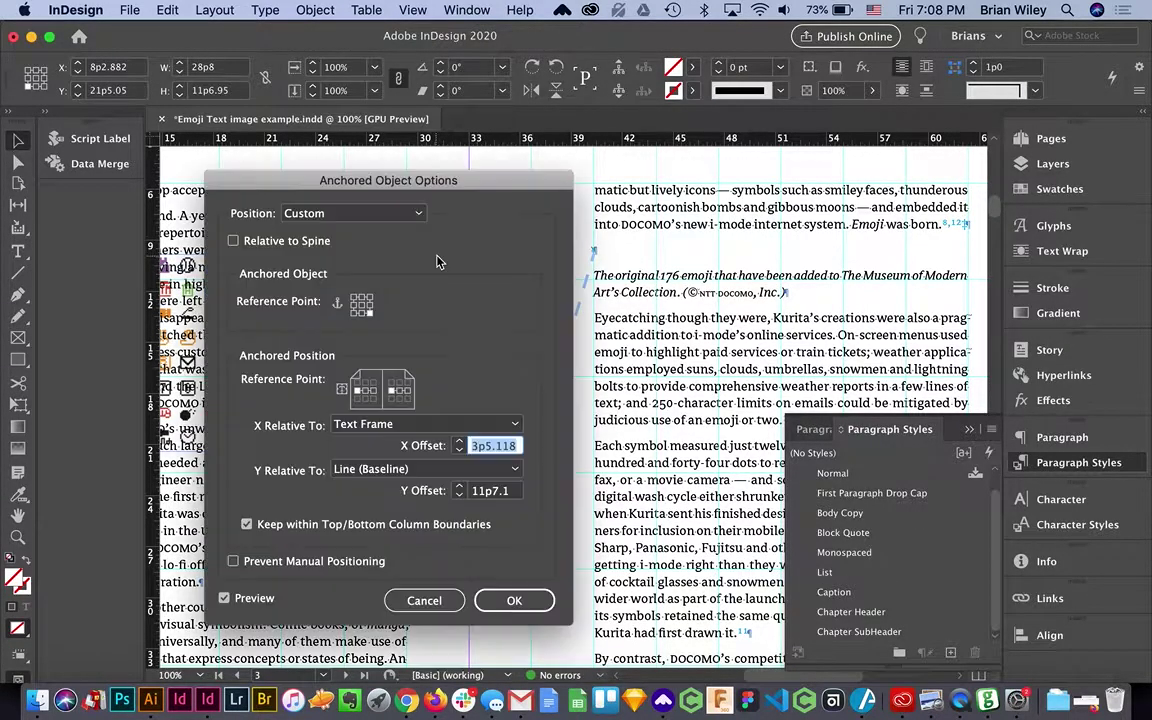
{"action": "left_click", "coordinate": [336, 213]}
{"action": "left_click", "coordinate": [365, 233]}
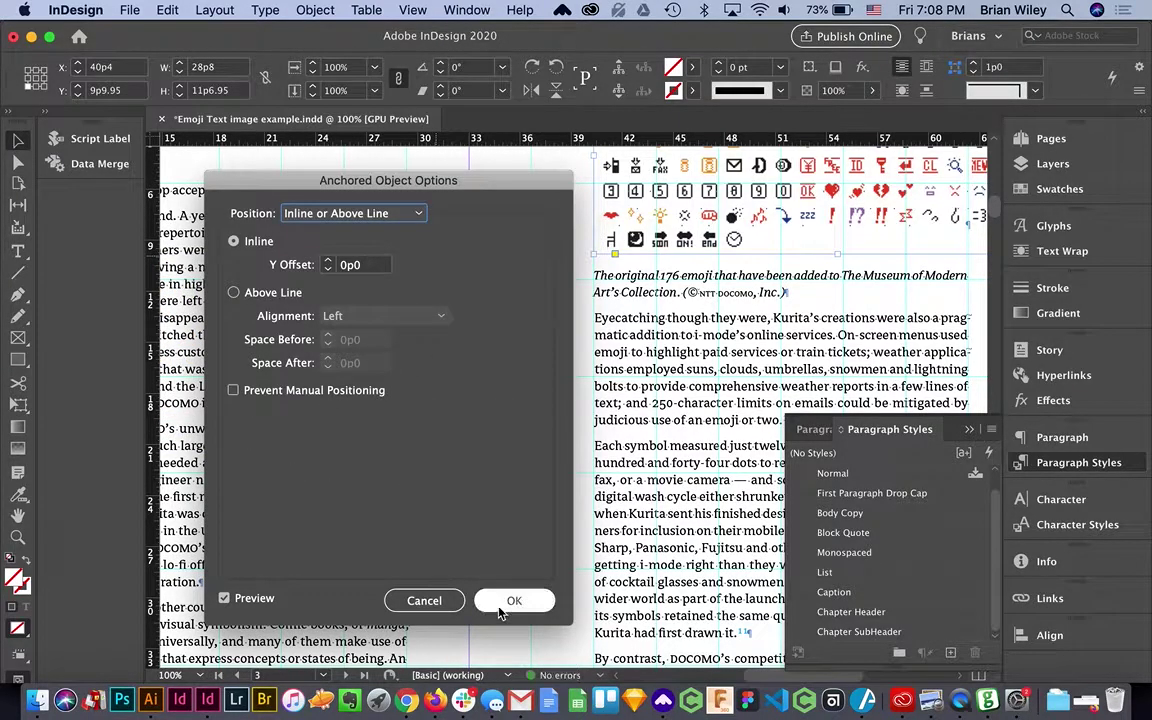
{"action": "left_click", "coordinate": [508, 600]}
{"action": "scroll", "coordinate": [665, 260], "scroll_direction": "up", "scroll_amount": 6}
{"action": "scroll", "coordinate": [665, 260], "scroll_direction": "right", "scroll_amount": 3}
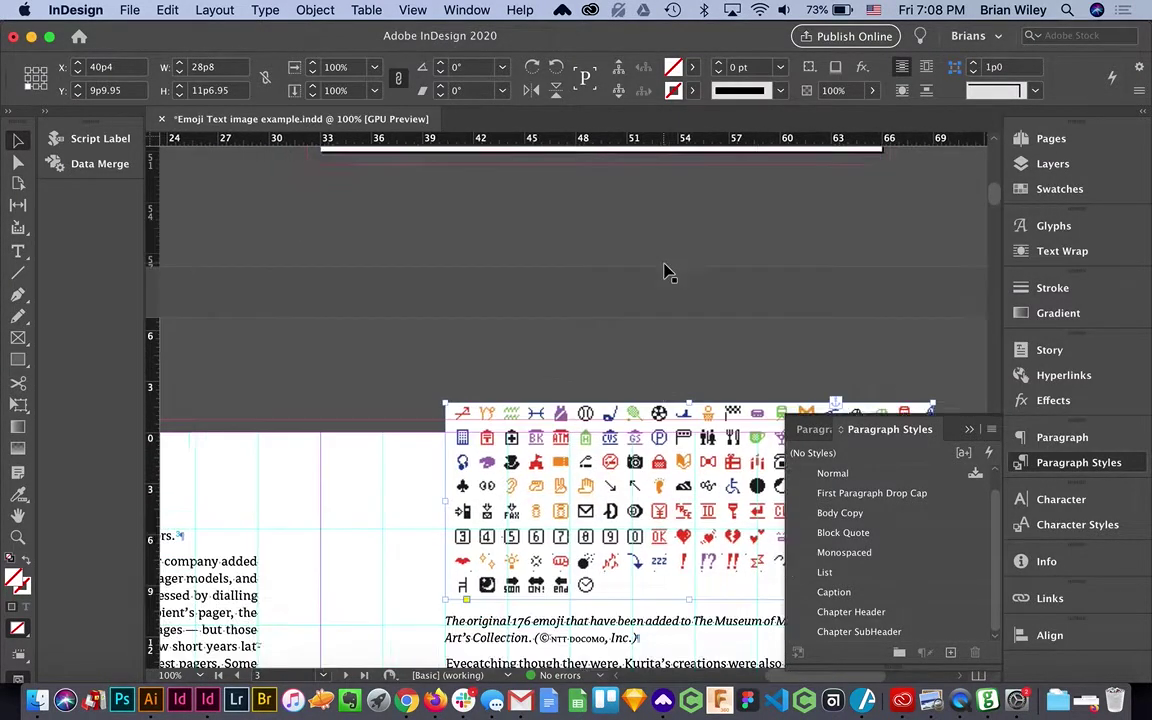
{"action": "scroll", "coordinate": [665, 270], "scroll_direction": "down", "scroll_amount": 3}
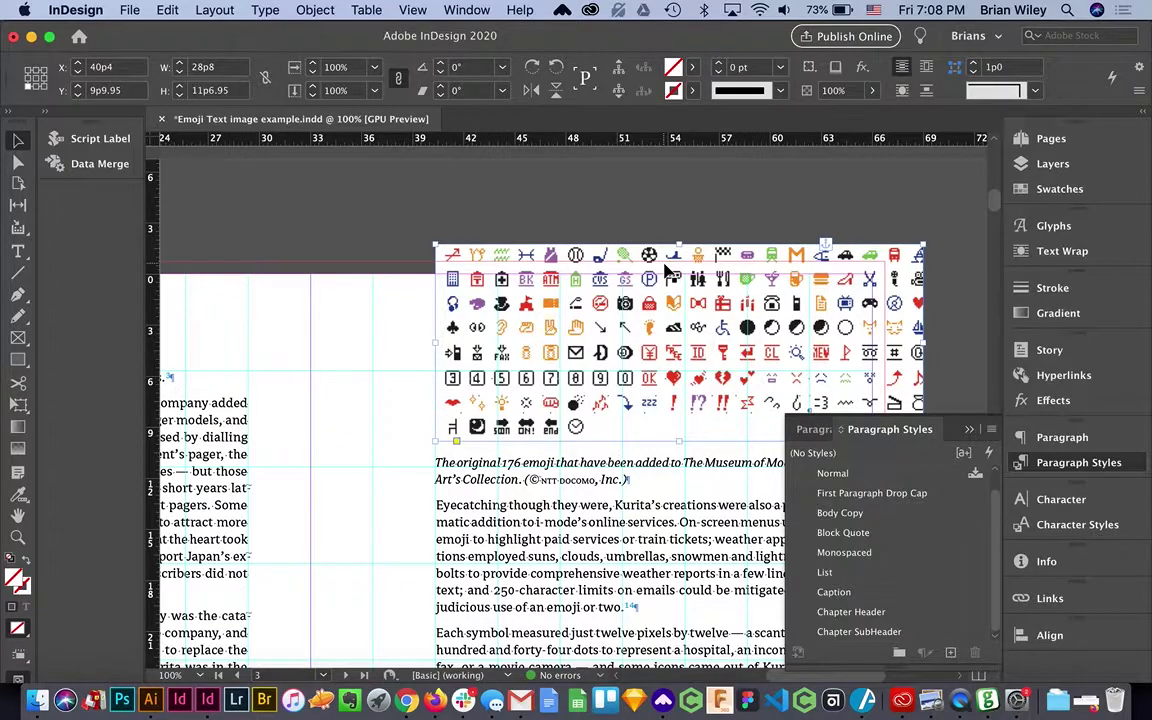
{"action": "key", "text": "t"}
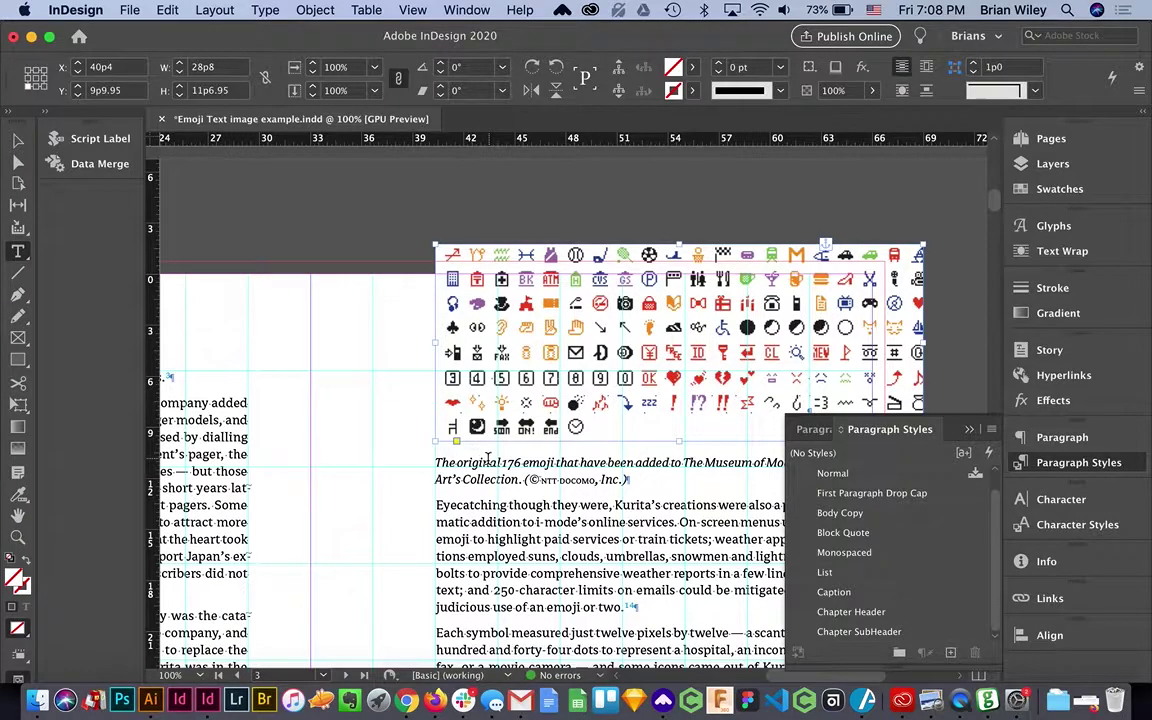
- Extend the emoji frame slightly further upward
{"action": "left_click_drag", "start_coordinate": [437, 506], "coordinate": [465, 522]}
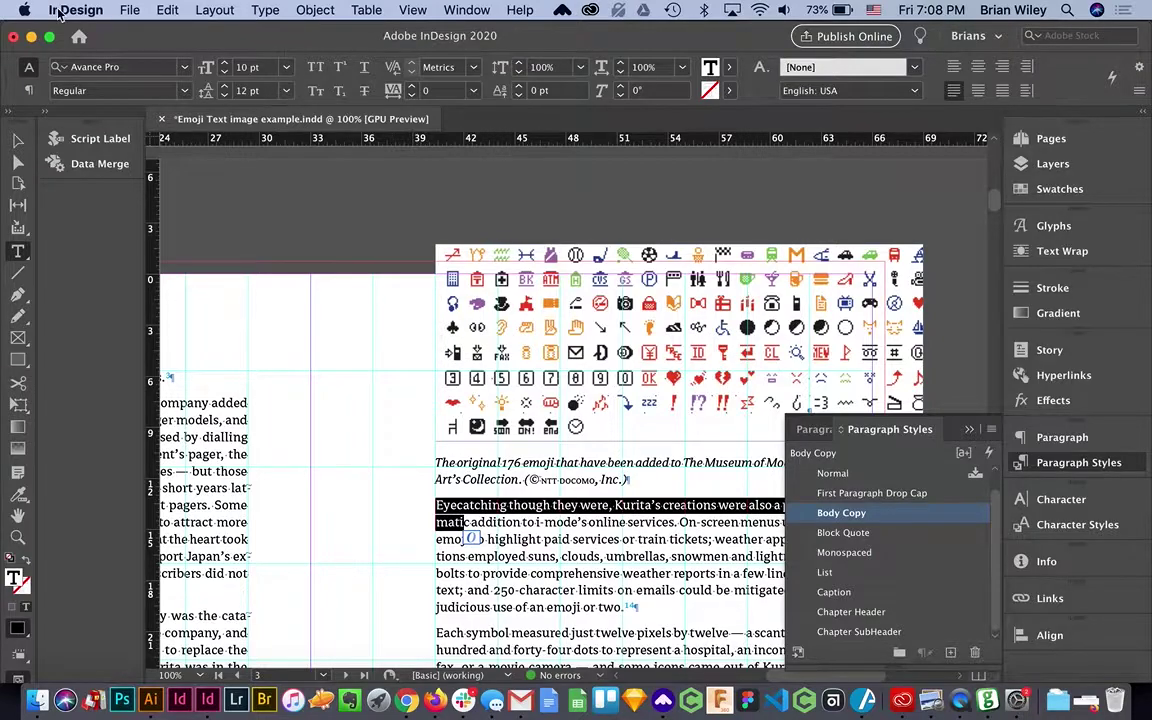
{"action": "left_click", "coordinate": [18, 141]}
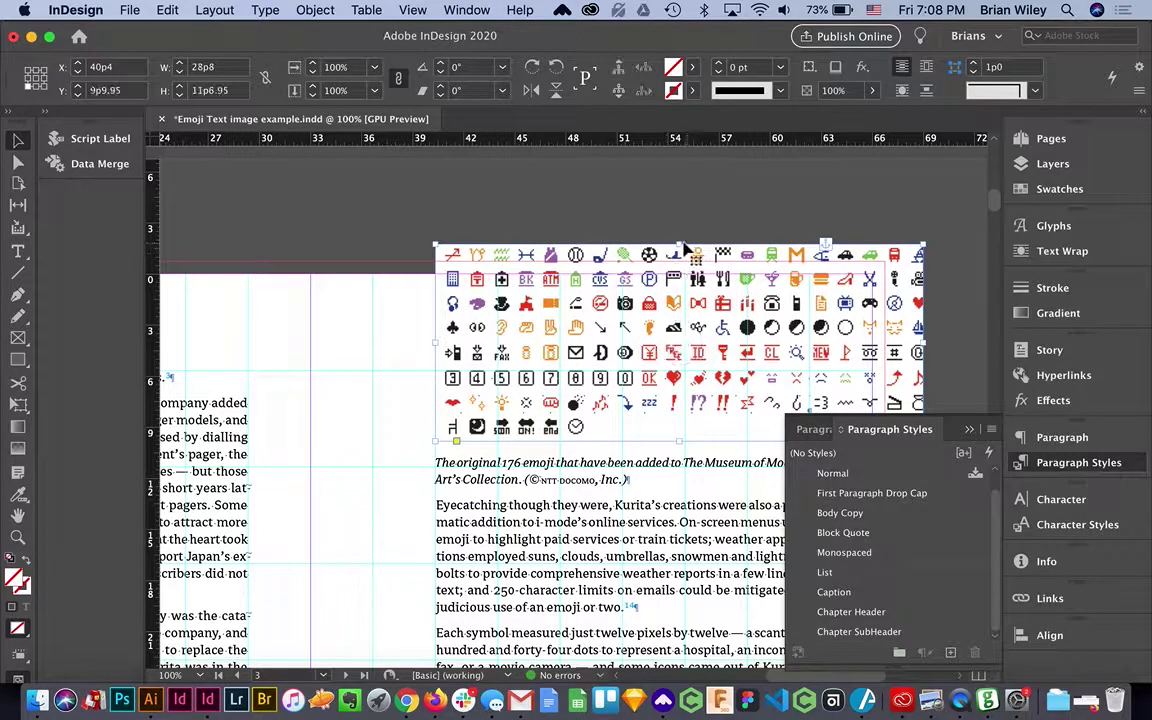
{"action": "left_click_drag", "start_coordinate": [615, 220], "coordinate": [686, 232]}
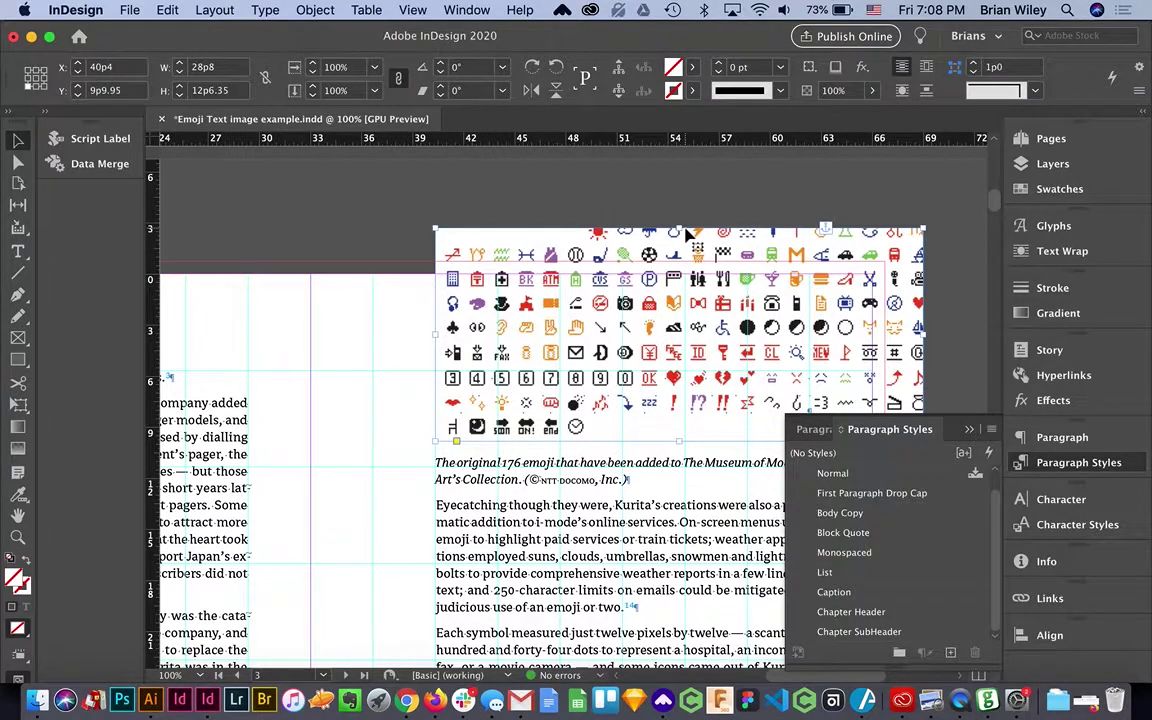
- Select the inline emoji image as a text character from the caption start upward
{"action": "key", "text": "t"}
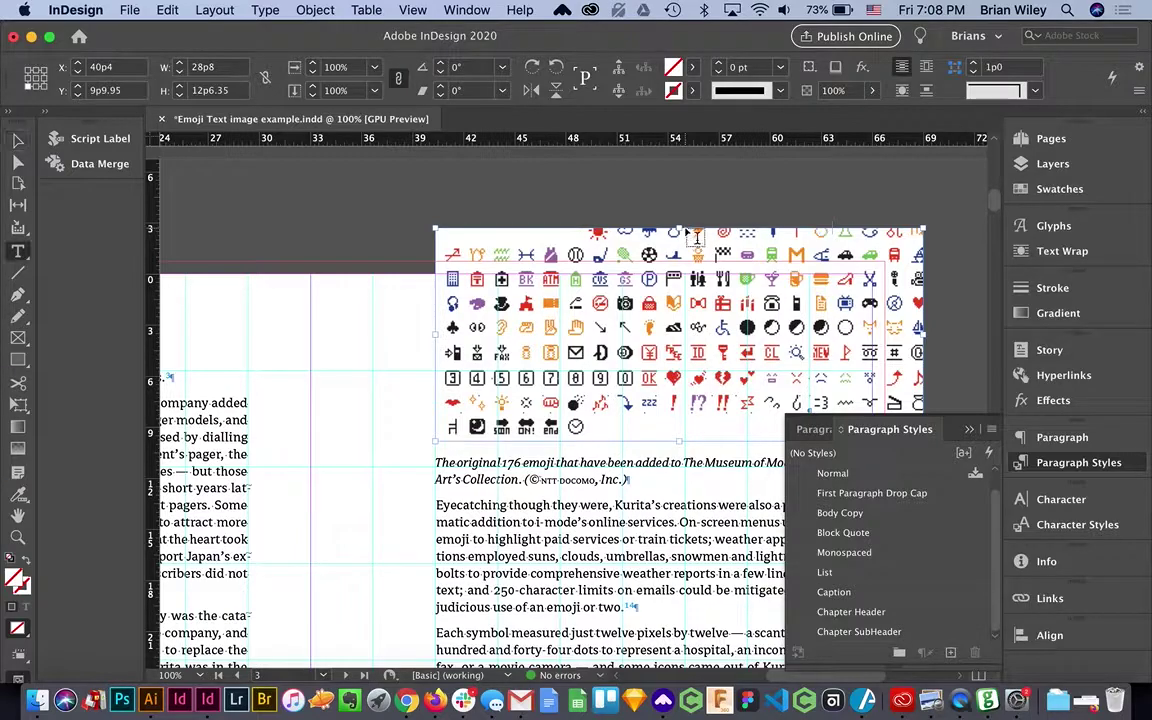
{"action": "left_click", "coordinate": [437, 463]}
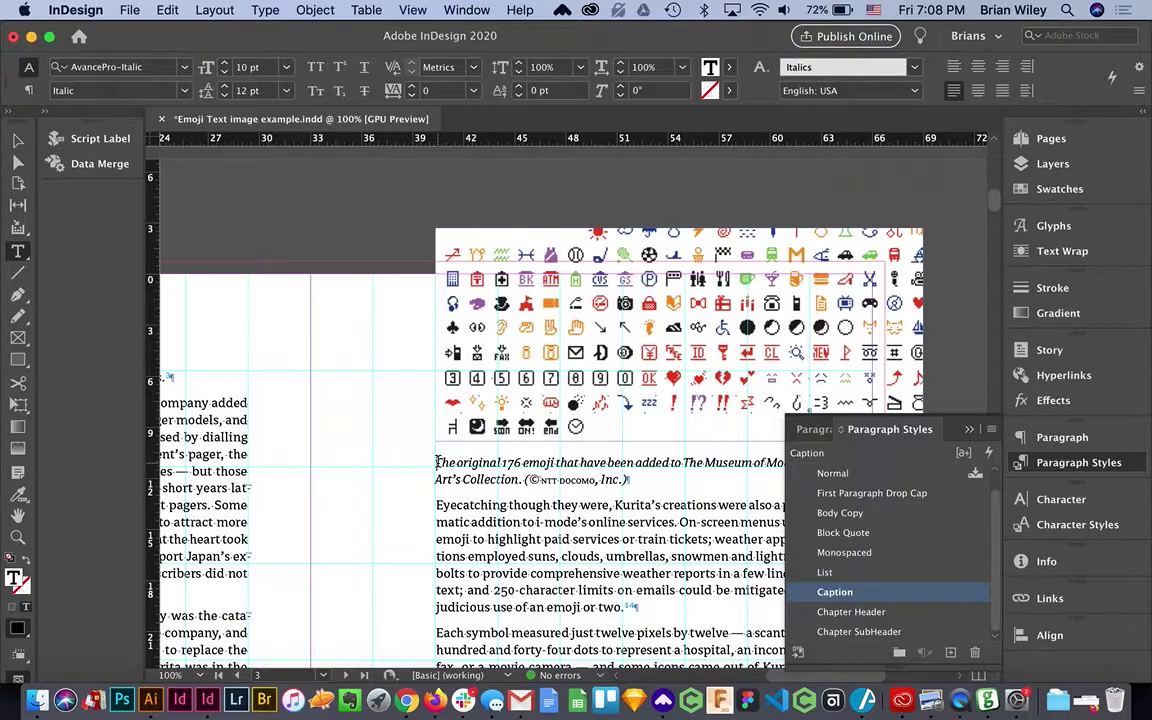
{"action": "left_click", "coordinate": [22, 254]}
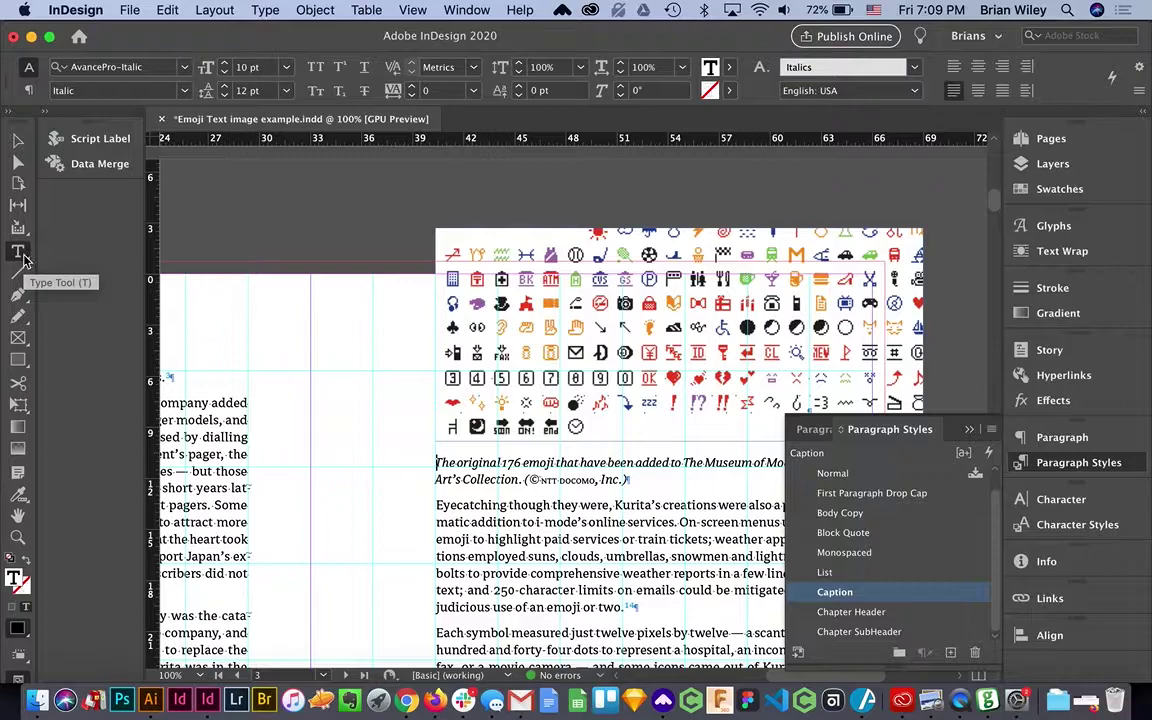
{"action": "mouse_move", "coordinate": [436, 462]}
{"action": "left_mouse_down"}
{"action": "mouse_move", "coordinate": [437, 449]}
{"action": "mouse_move", "coordinate": [433, 467]}
{"action": "mouse_move", "coordinate": [468, 478]}
{"action": "mouse_move", "coordinate": [380, 462]}
{"action": "mouse_move", "coordinate": [430, 445]}
{"action": "left_mouse_up"}
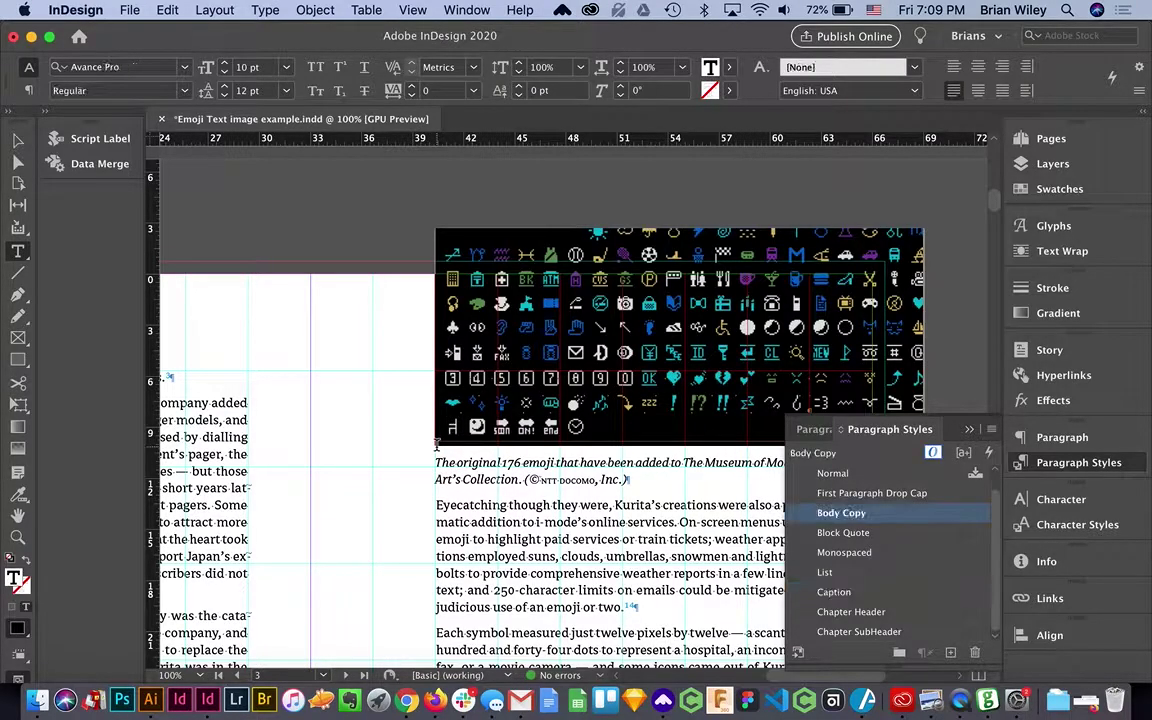
- Set the image line's leading to Auto in the Character panel
{"action": "left_click", "coordinate": [1061, 499]}
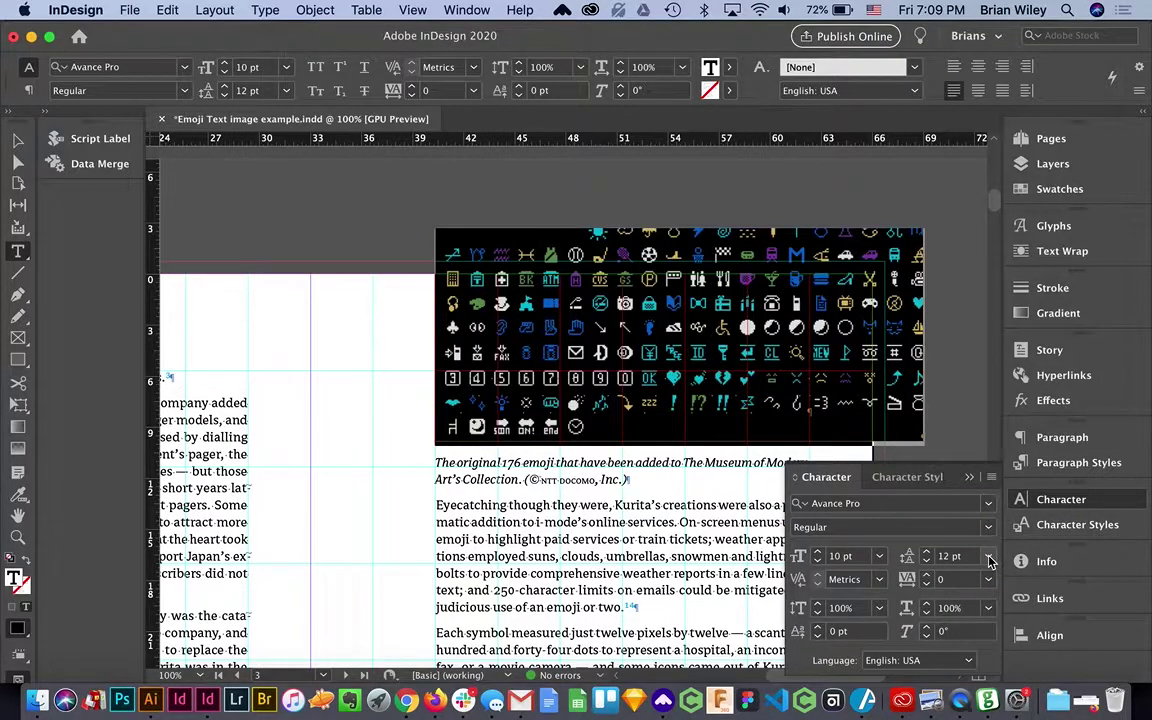
{"action": "left_click", "coordinate": [990, 561]}
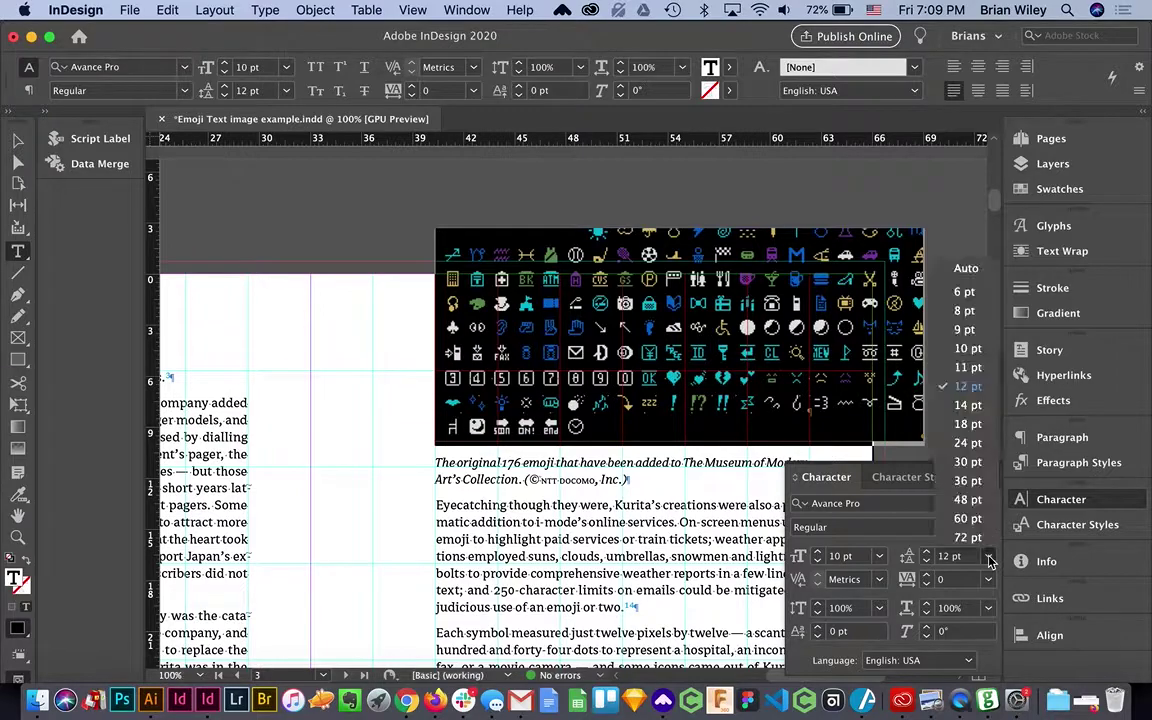
{"action": "left_click", "coordinate": [967, 269]}
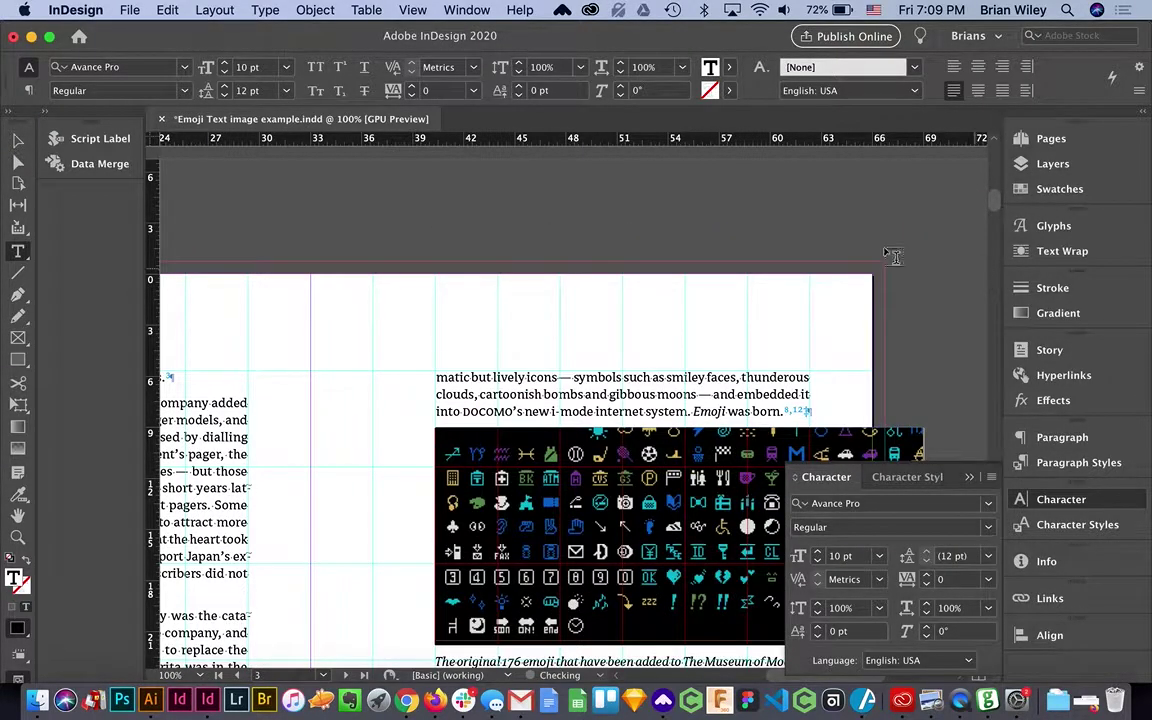
{"action": "scroll", "coordinate": [540, 422], "scroll_direction": "down", "scroll_amount": 1}
{"action": "scroll", "coordinate": [538, 420], "scroll_direction": "down", "scroll_amount": 3}
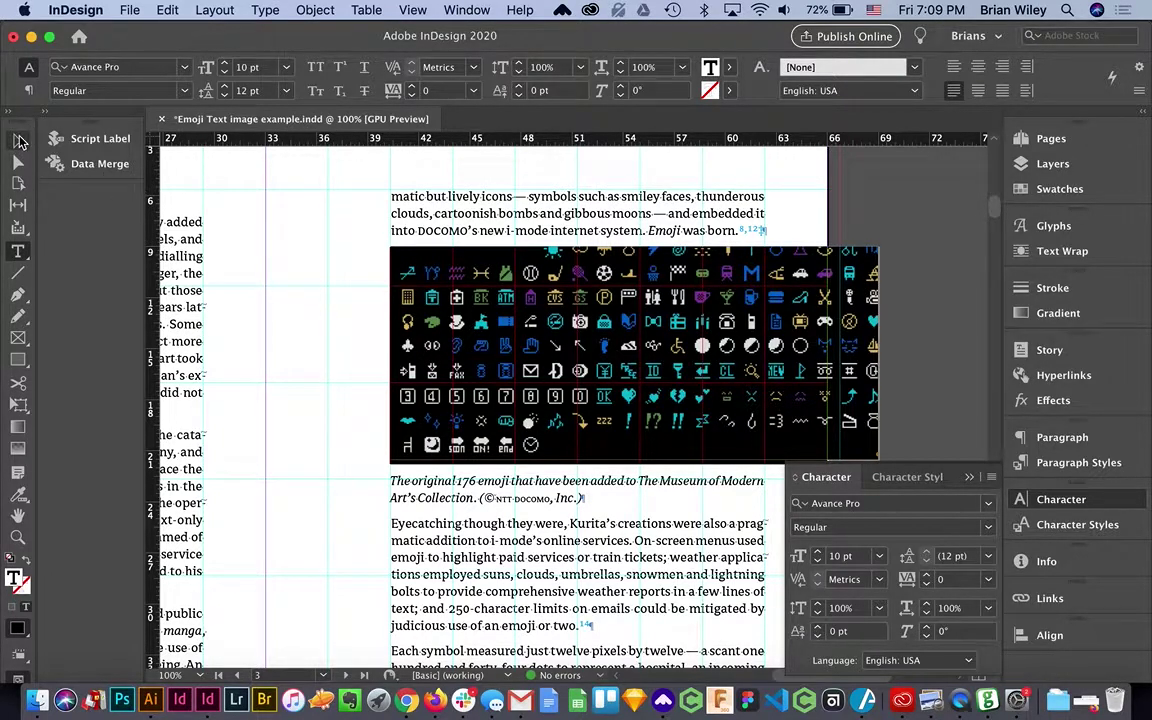
{"action": "left_click", "coordinate": [18, 140]}
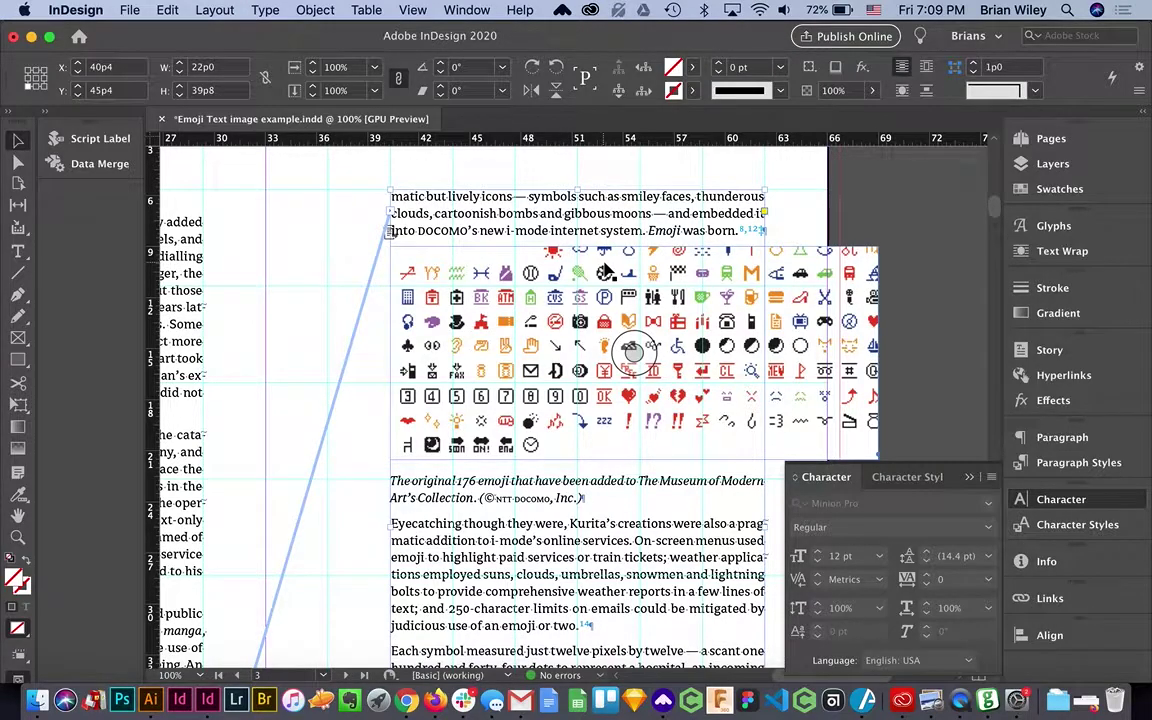
- Apply Body Copy, clearing overrides, from the image paragraph through the Eyecatching paragraph
{"action": "double_click", "coordinate": [395, 229]}
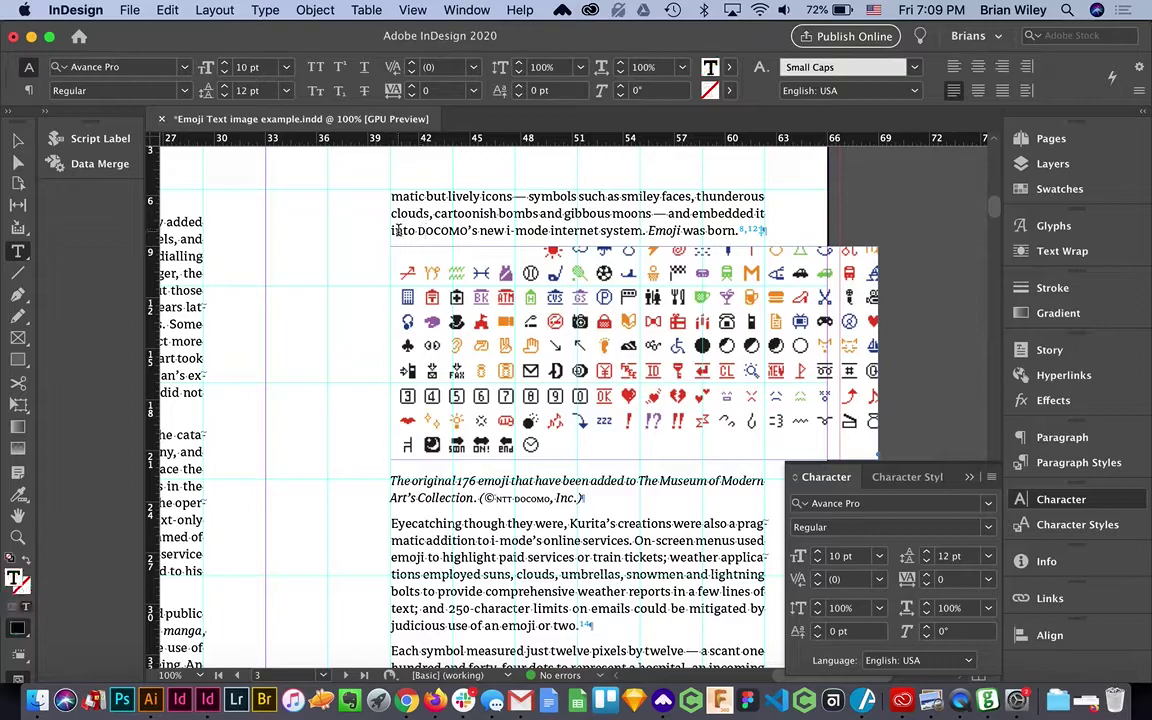
{"action": "left_click_drag", "start_coordinate": [391, 230], "coordinate": [557, 562]}
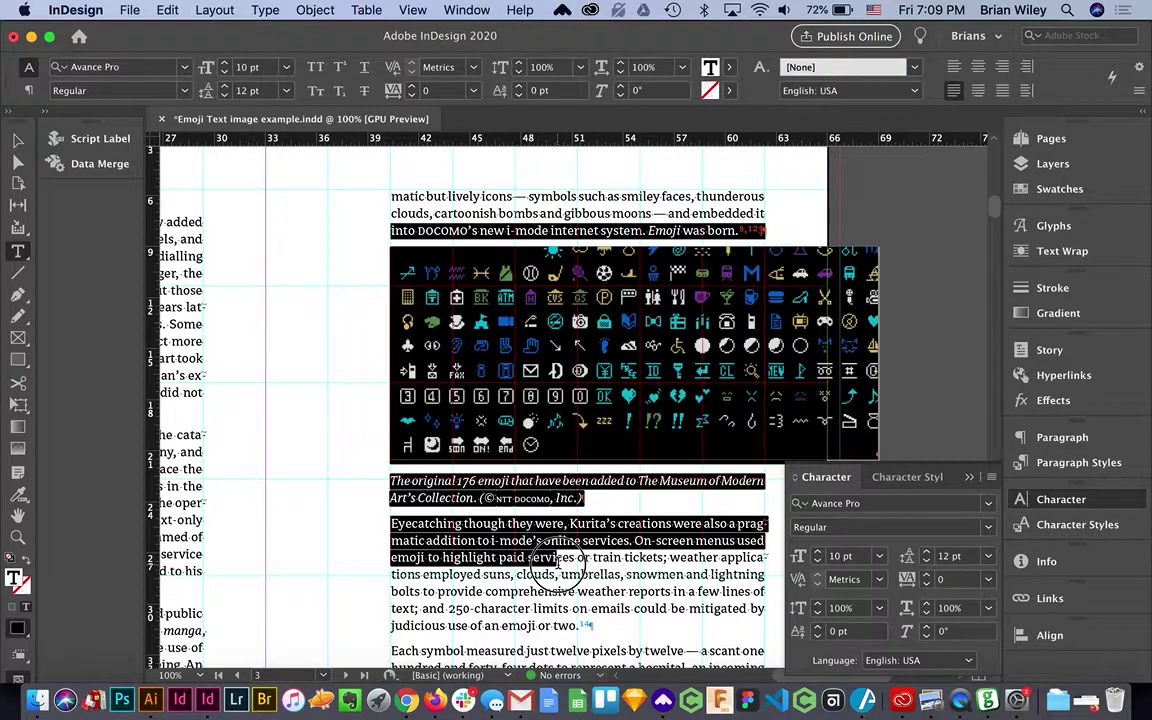
{"action": "left_click", "coordinate": [1076, 471]}
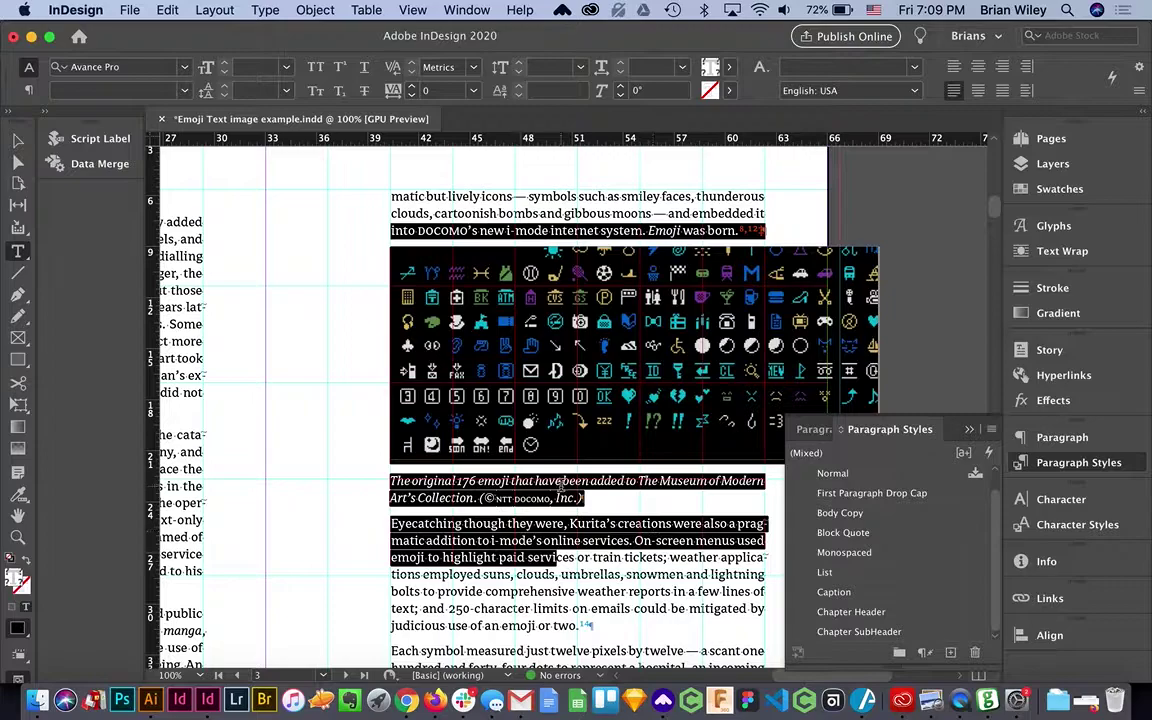
{"action": "left_click", "coordinate": [841, 516]}
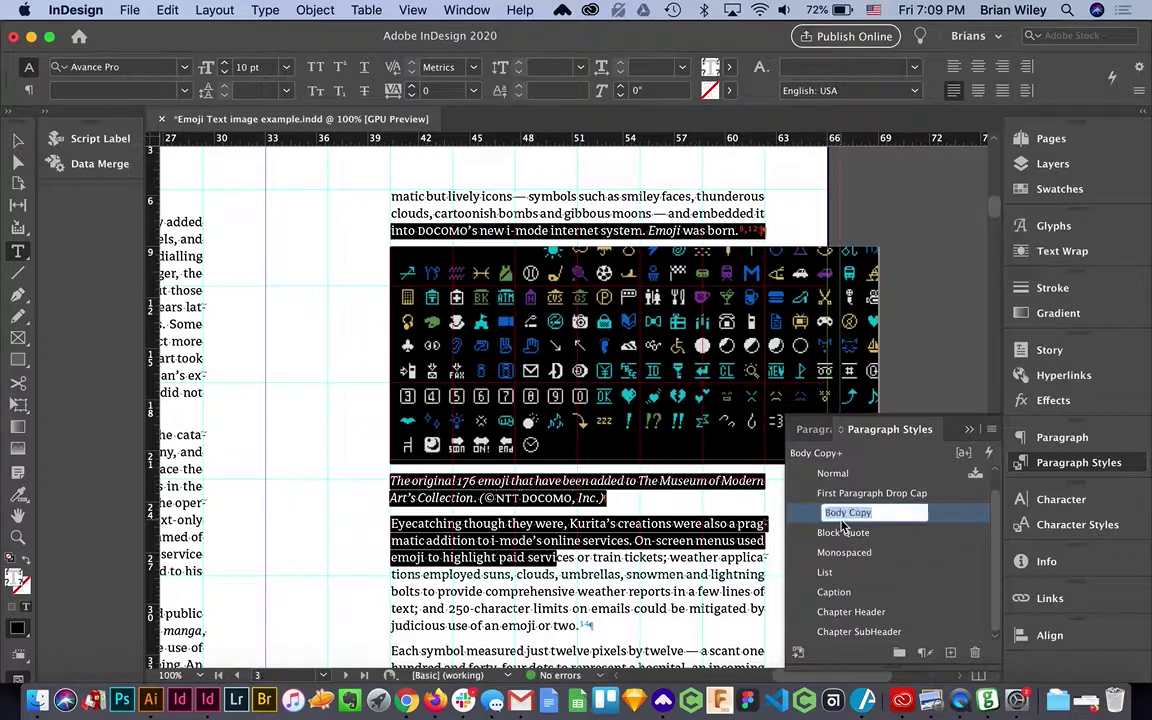
{"action": "left_click", "coordinate": [952, 516], "text": "alt"}
{"action": "scroll", "coordinate": [463, 372], "scroll_direction": "up", "scroll_amount": 5}
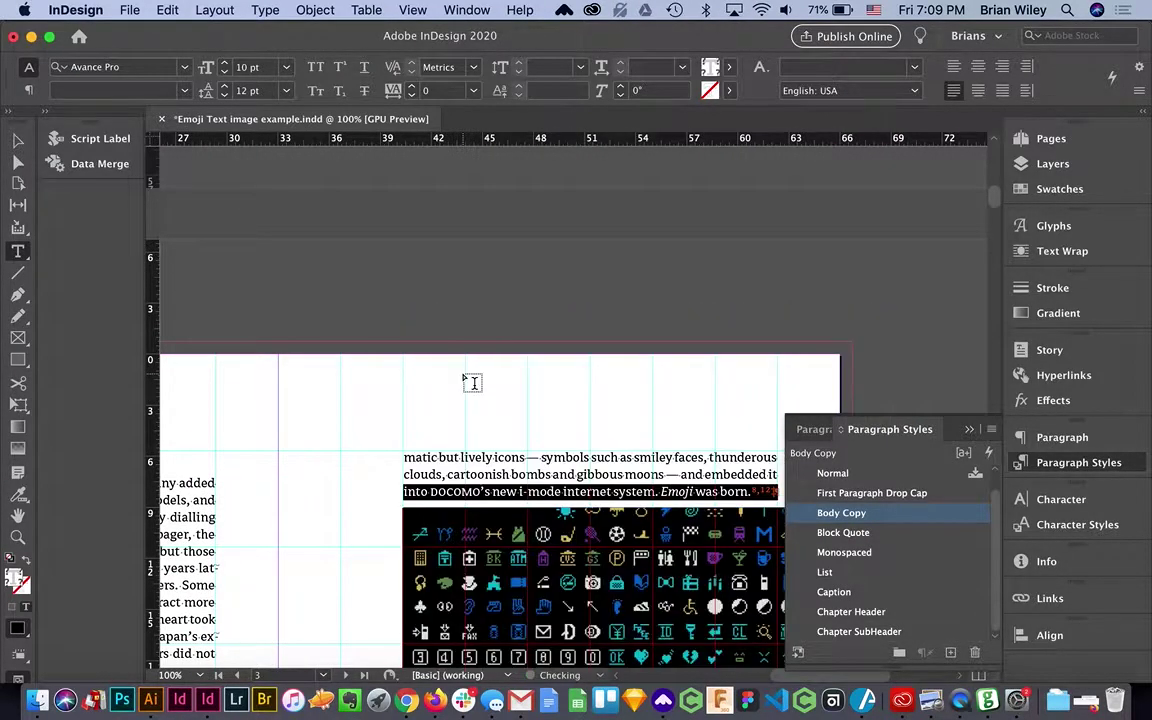
{"action": "left_click", "coordinate": [470, 528]}
{"action": "scroll", "coordinate": [466, 528], "scroll_direction": "down", "scroll_amount": 6}
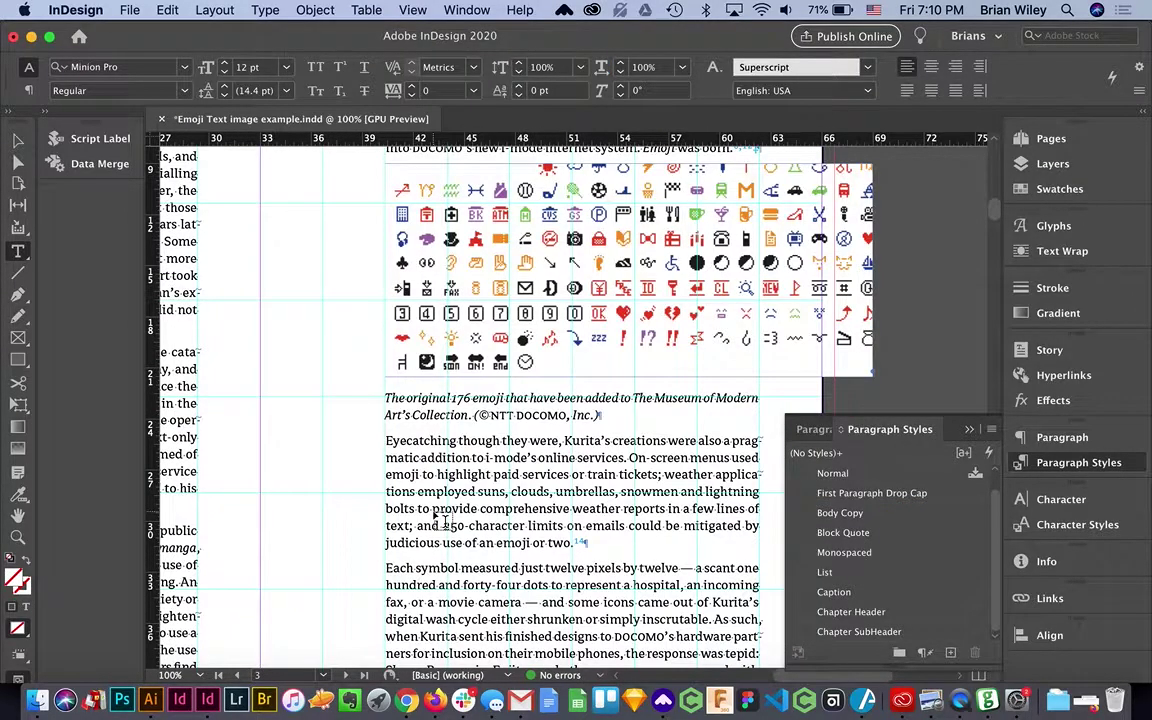
{"action": "left_click", "coordinate": [18, 140]}
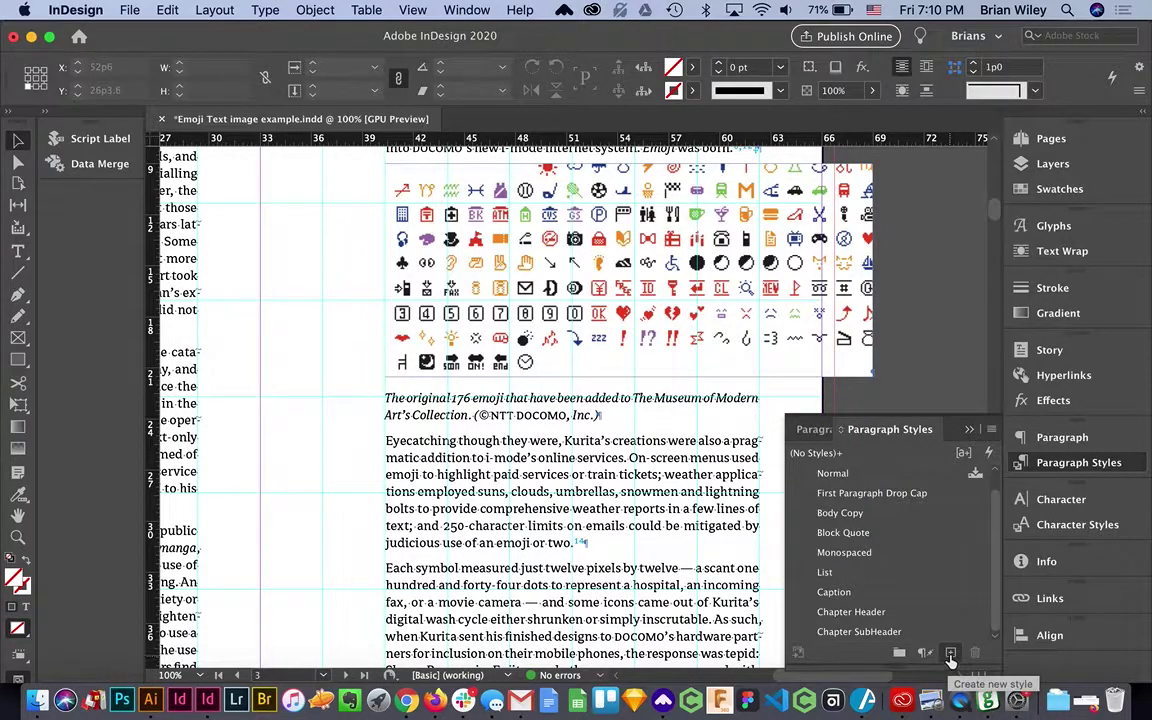
- Add a paragraph style from [Basic Paragraph], rename it 'Inline Images', and set its leading to Auto
{"action": "scroll", "coordinate": [884, 532], "scroll_direction": "up", "scroll_amount": 1}
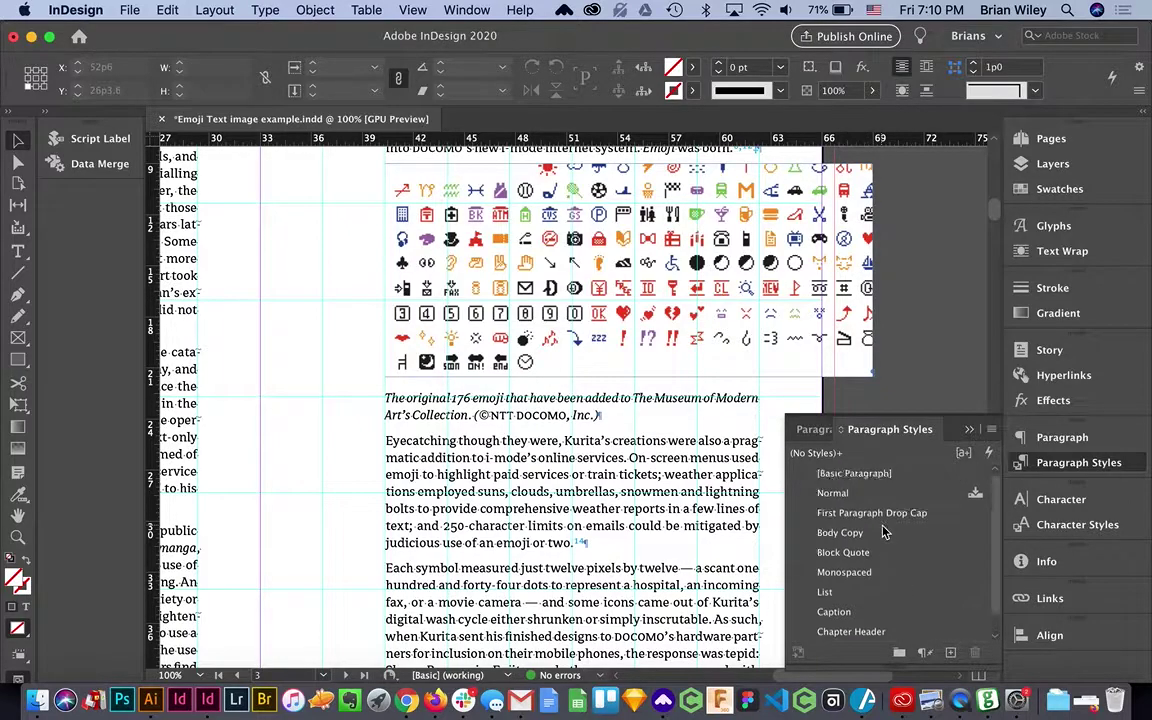
{"action": "left_click", "coordinate": [854, 473]}
{"action": "left_click", "coordinate": [950, 652]}
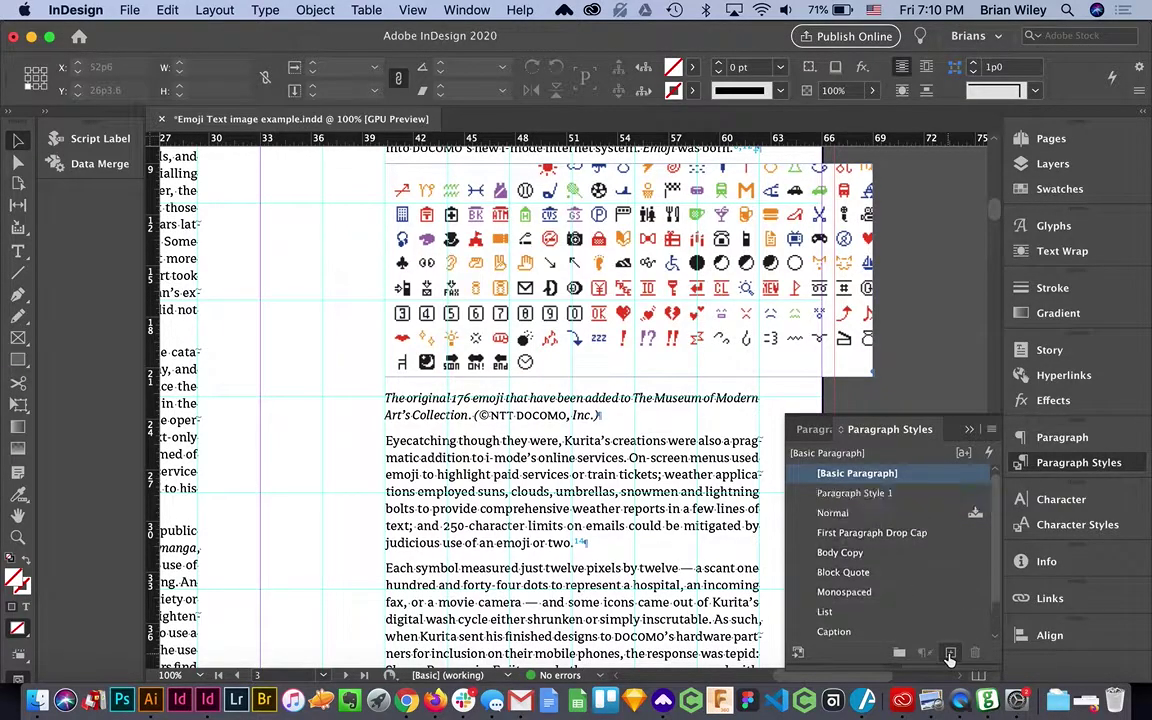
{"action": "double_click", "coordinate": [851, 493]}
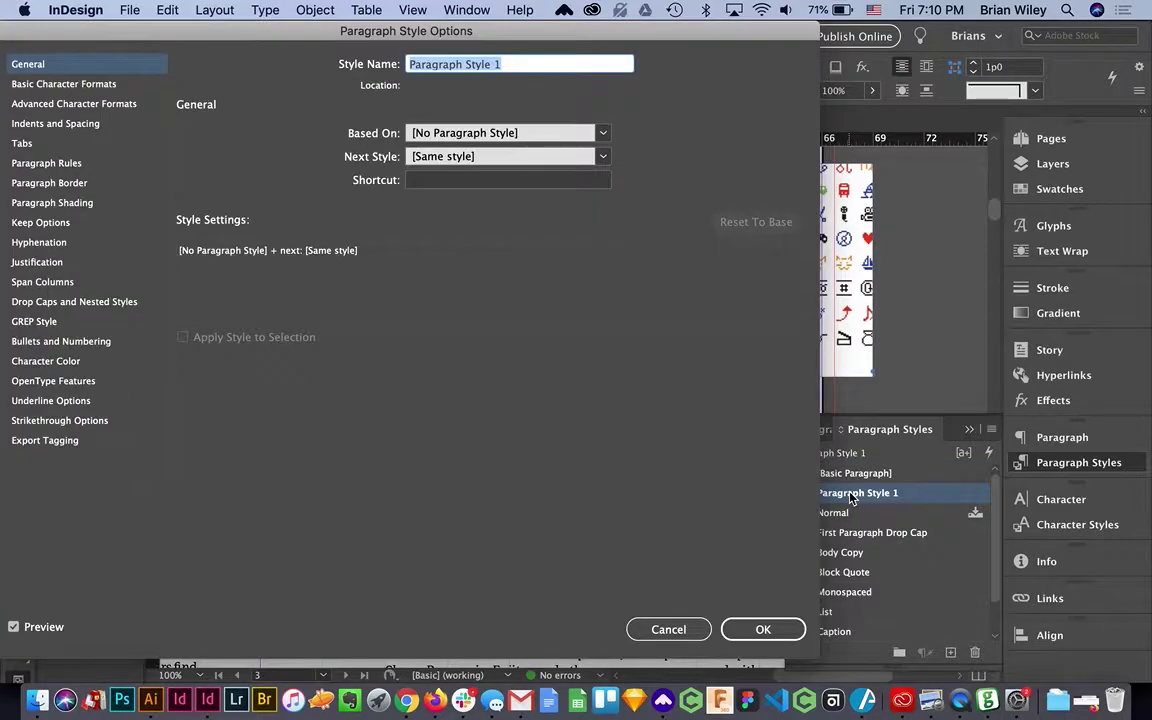
{"action": "key", "text": "BackSpace"}
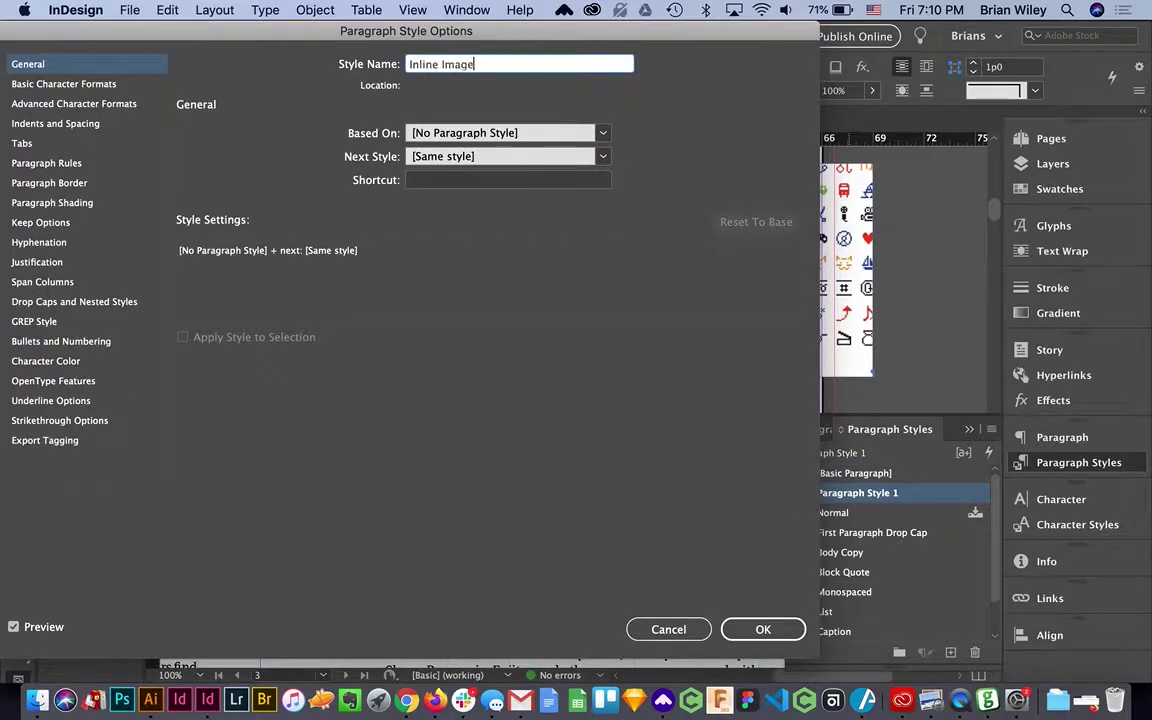
{"action": "left_click", "coordinate": [64, 86]}
{"action": "left_click", "coordinate": [538, 189]}
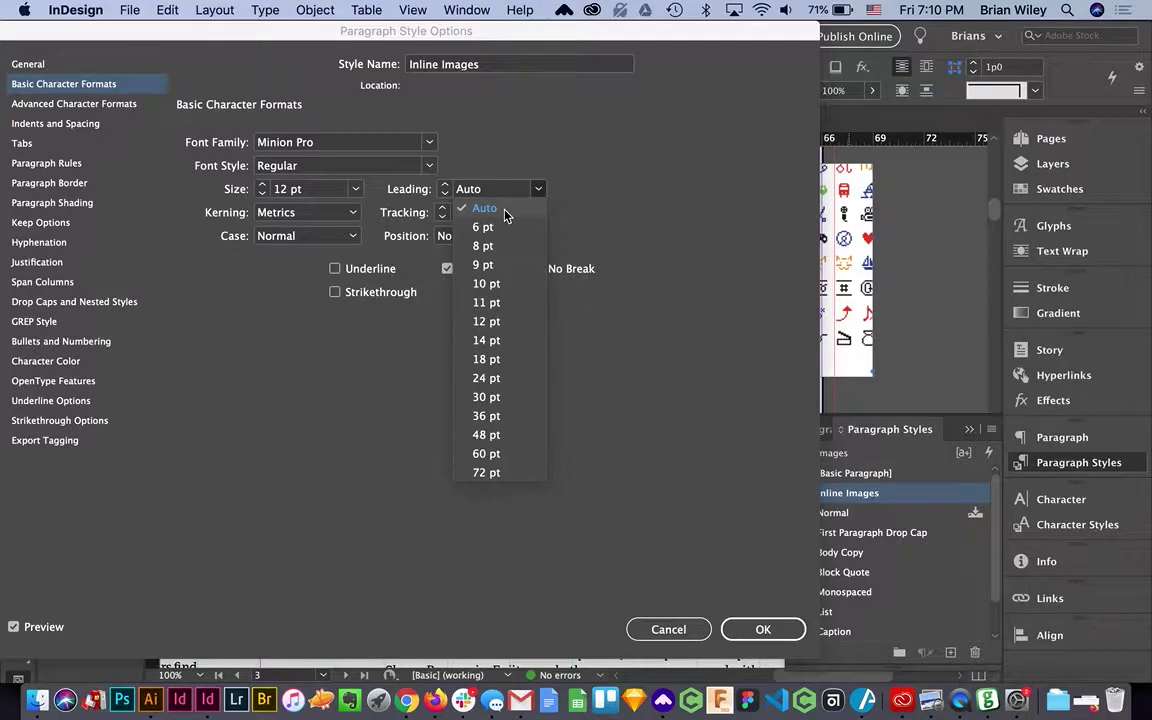
{"action": "left_click", "coordinate": [505, 216]}
{"action": "left_click", "coordinate": [770, 629]}
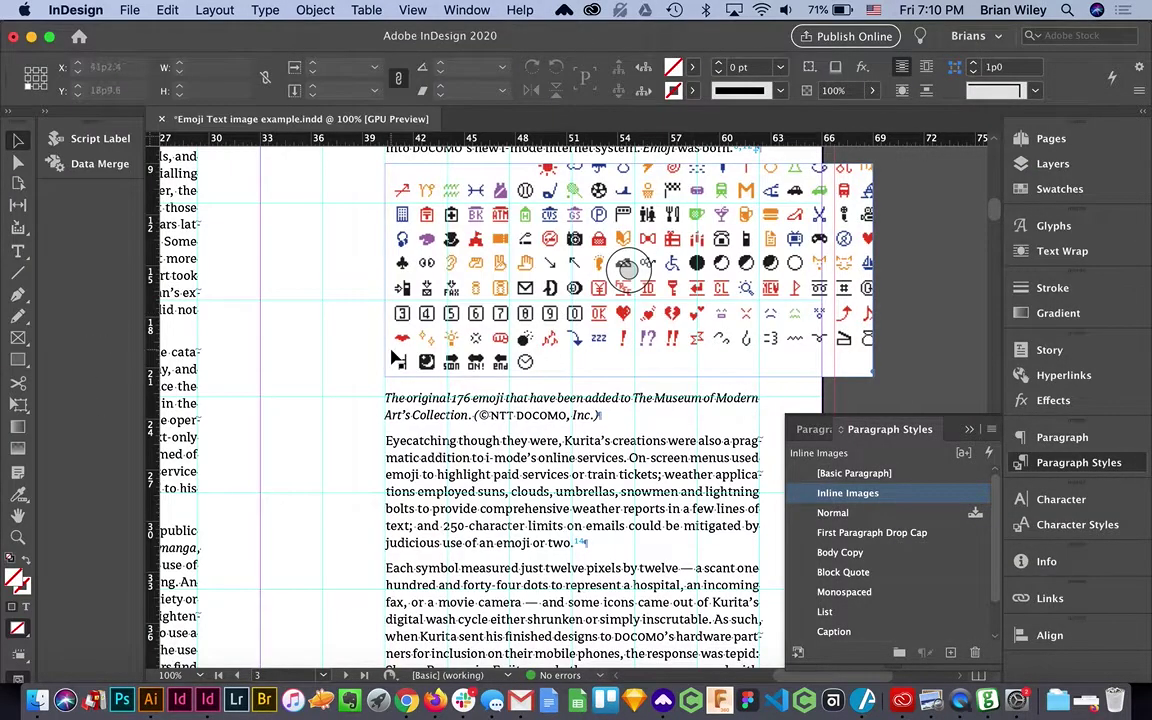
- Apply the Inline Images paragraph style to the inline emoji image
{"action": "double_click", "coordinate": [388, 398]}
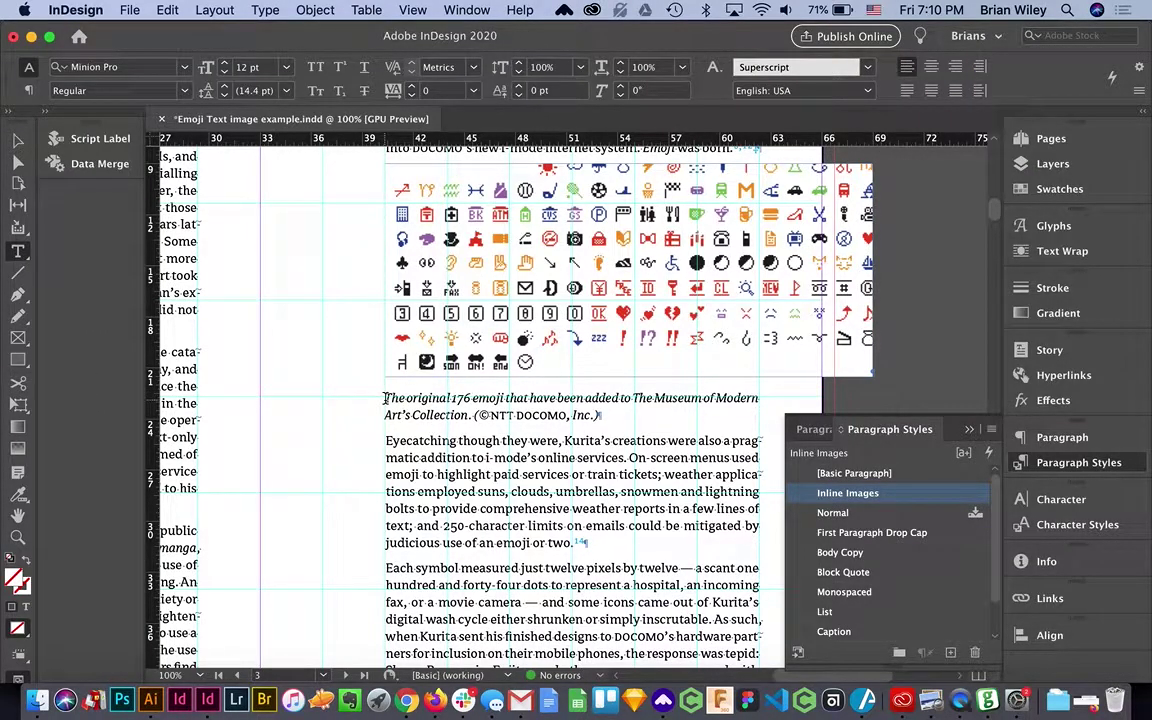
{"action": "left_click", "coordinate": [385, 398]}
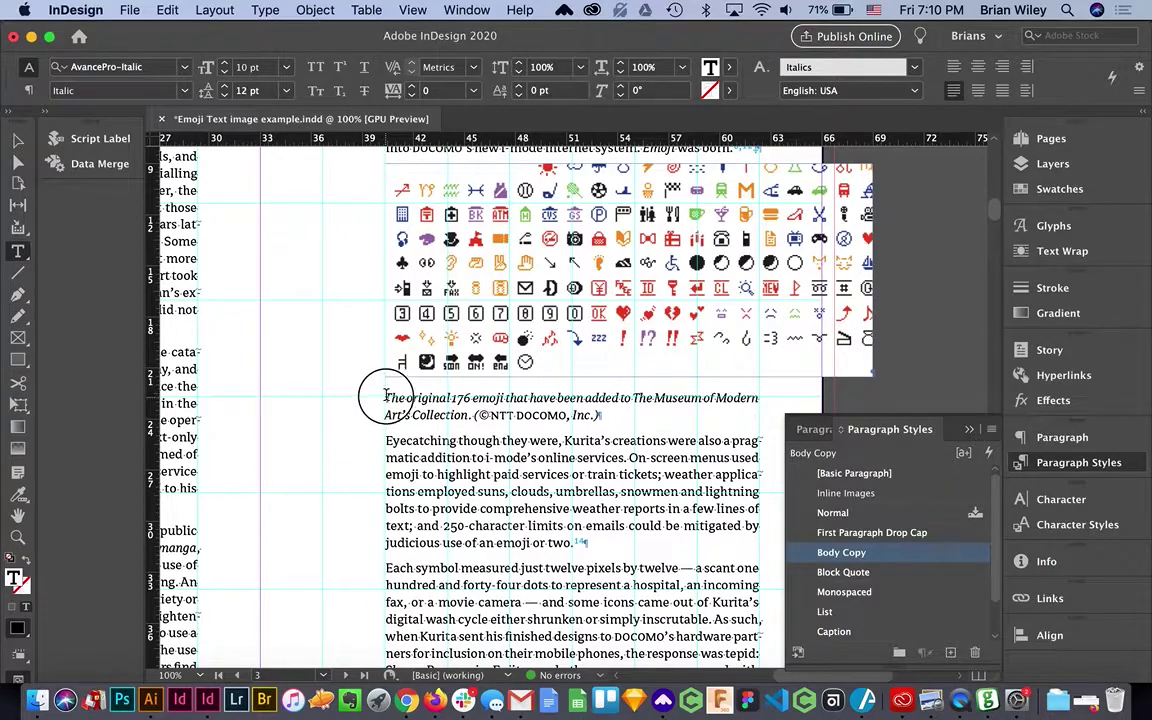
{"action": "left_click_drag", "start_coordinate": [385, 398], "coordinate": [387, 376]}
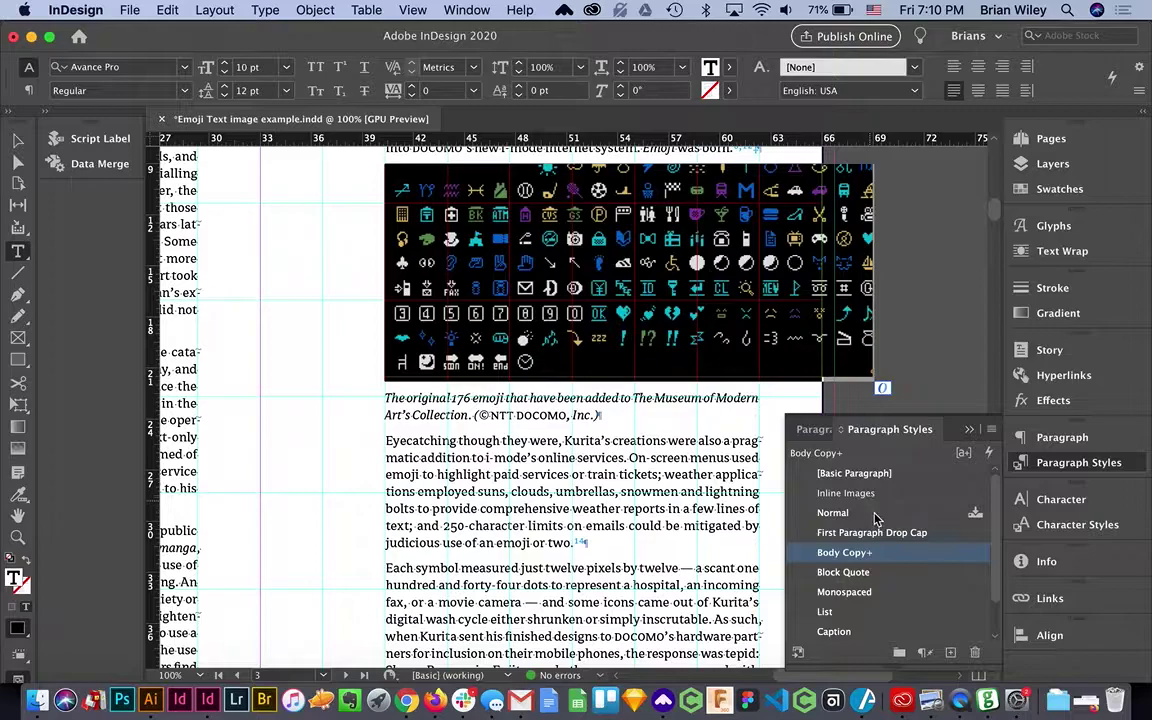
{"action": "left_click", "coordinate": [857, 494]}
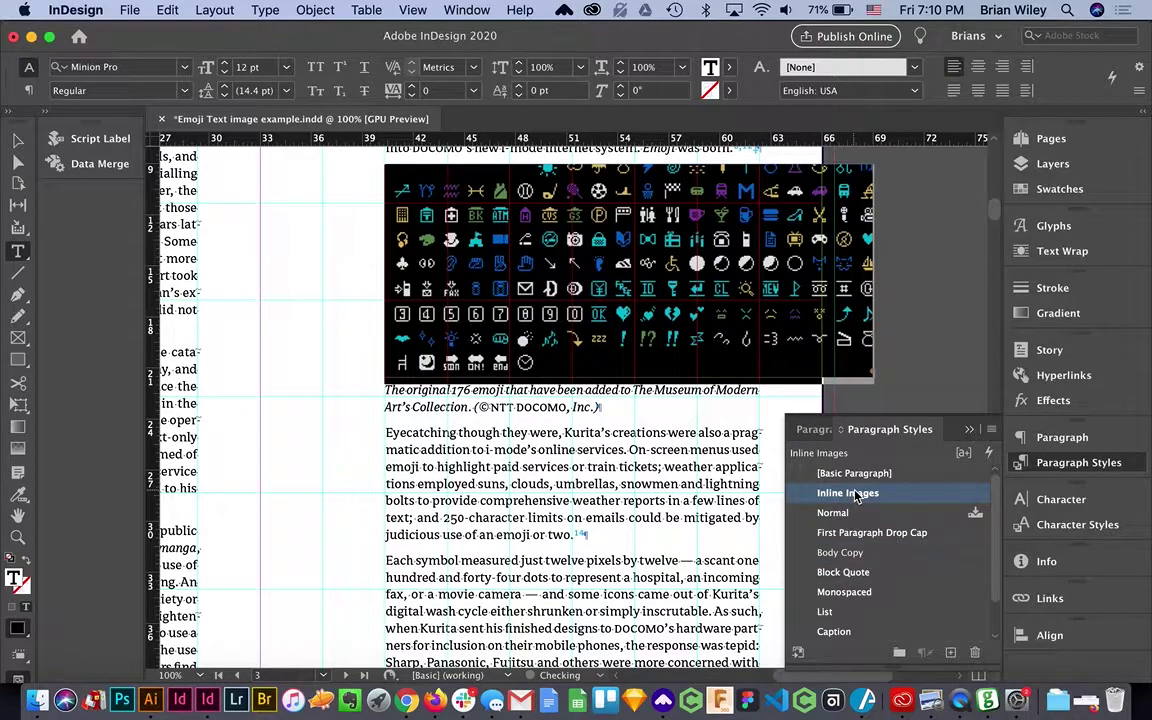
{"action": "left_click", "coordinate": [18, 140]}
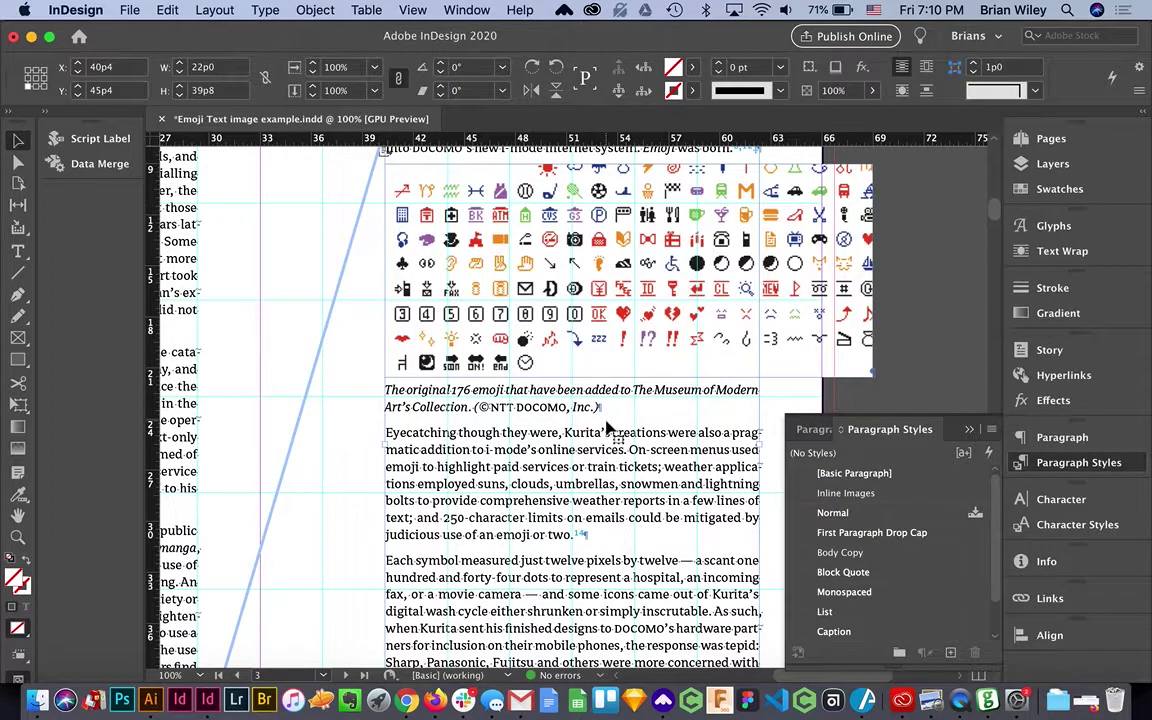
- Select the whole caption text and apply the Caption paragraph style
{"action": "scroll", "coordinate": [599, 442], "scroll_direction": "up", "scroll_amount": 5}
{"action": "key", "text": "t"}
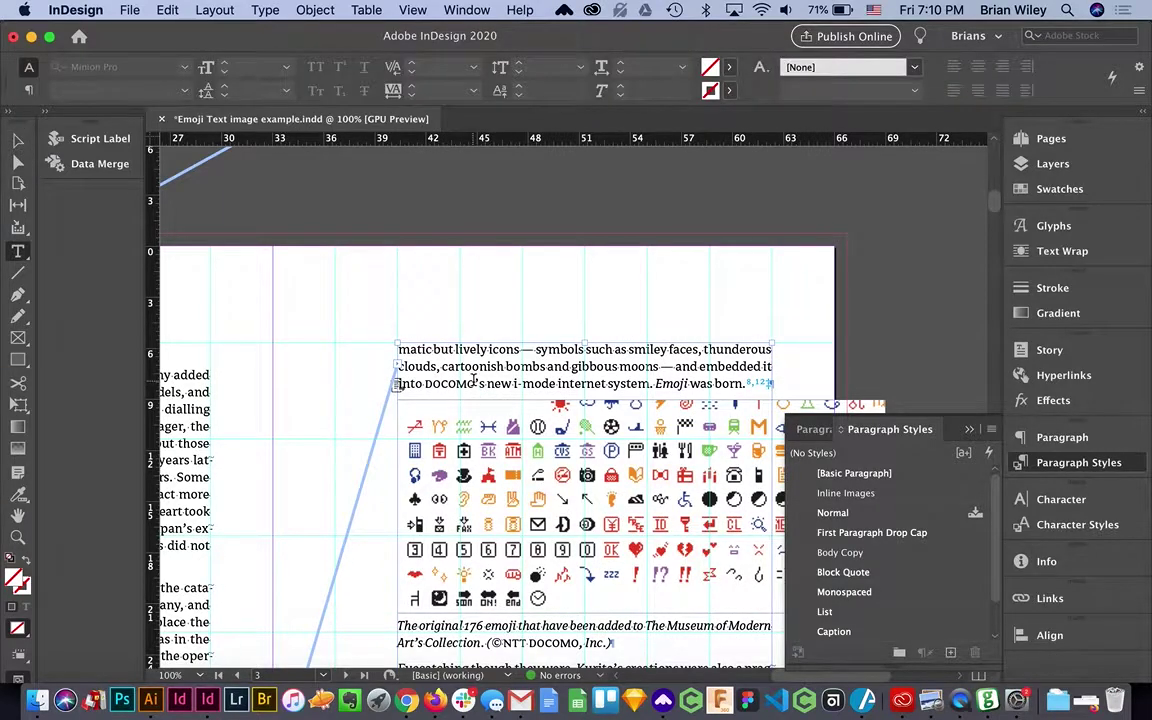
{"action": "double_click", "coordinate": [474, 381]}
{"action": "left_click", "coordinate": [474, 381]}
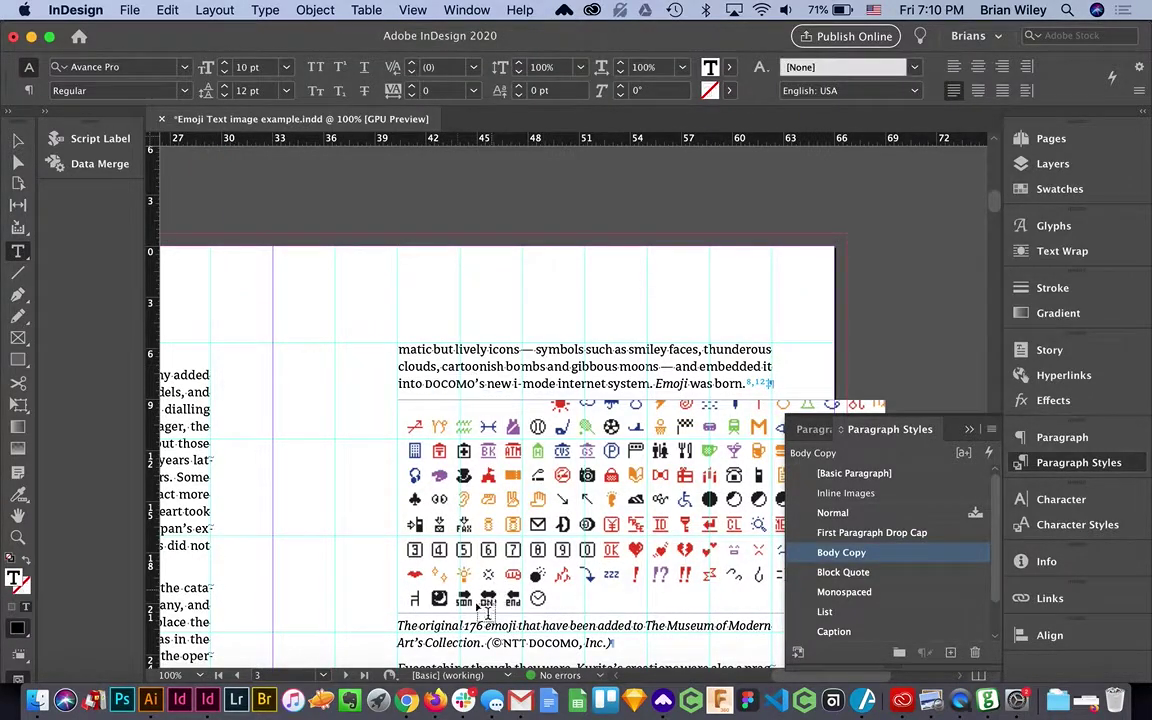
{"action": "left_click", "coordinate": [455, 625]}
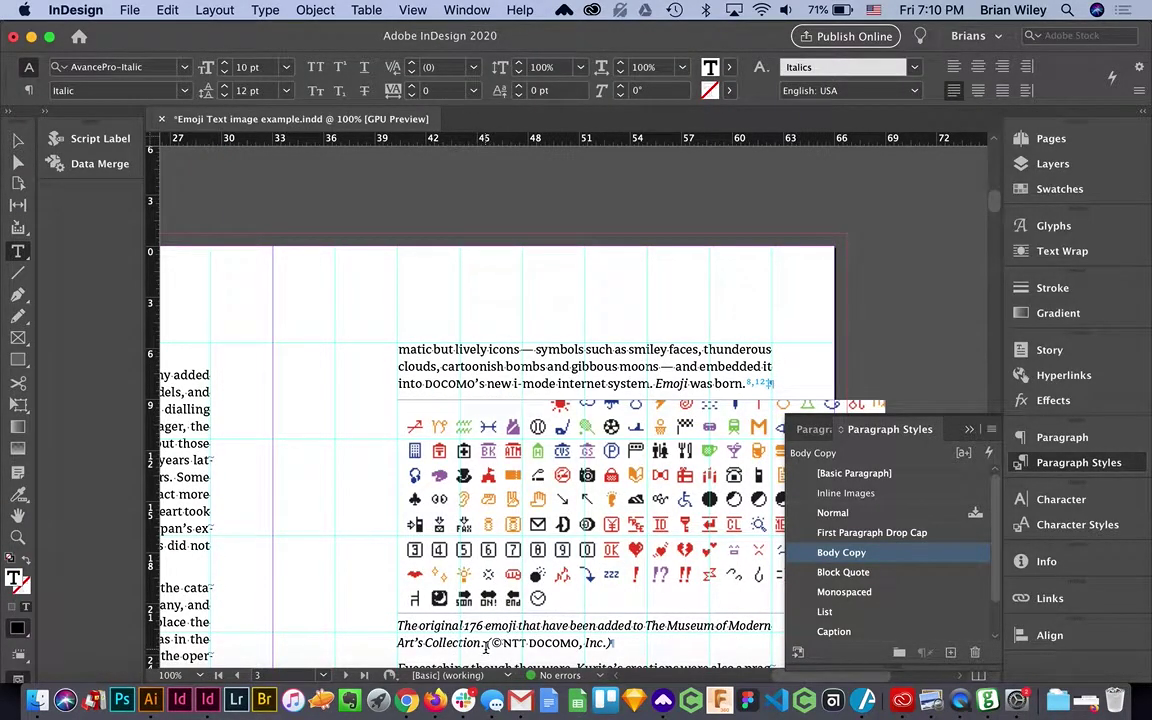
{"action": "scroll", "coordinate": [468, 528], "scroll_direction": "down", "scroll_amount": 1}
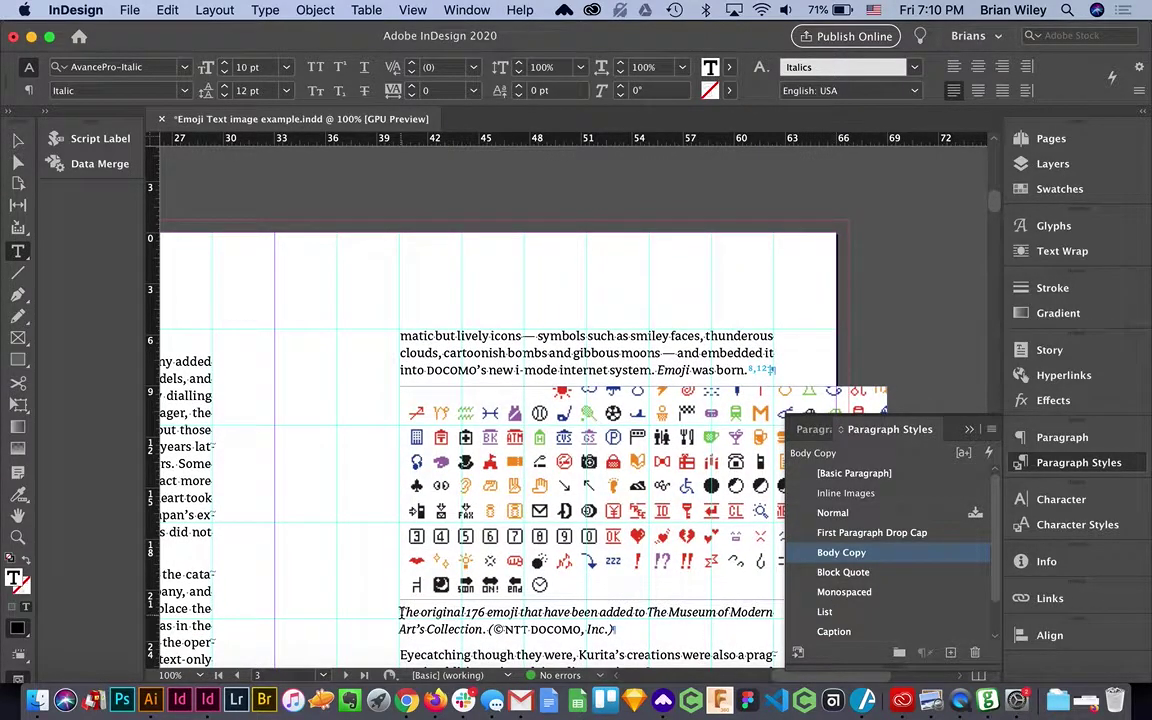
{"action": "left_click_drag", "start_coordinate": [400, 612], "coordinate": [617, 643]}
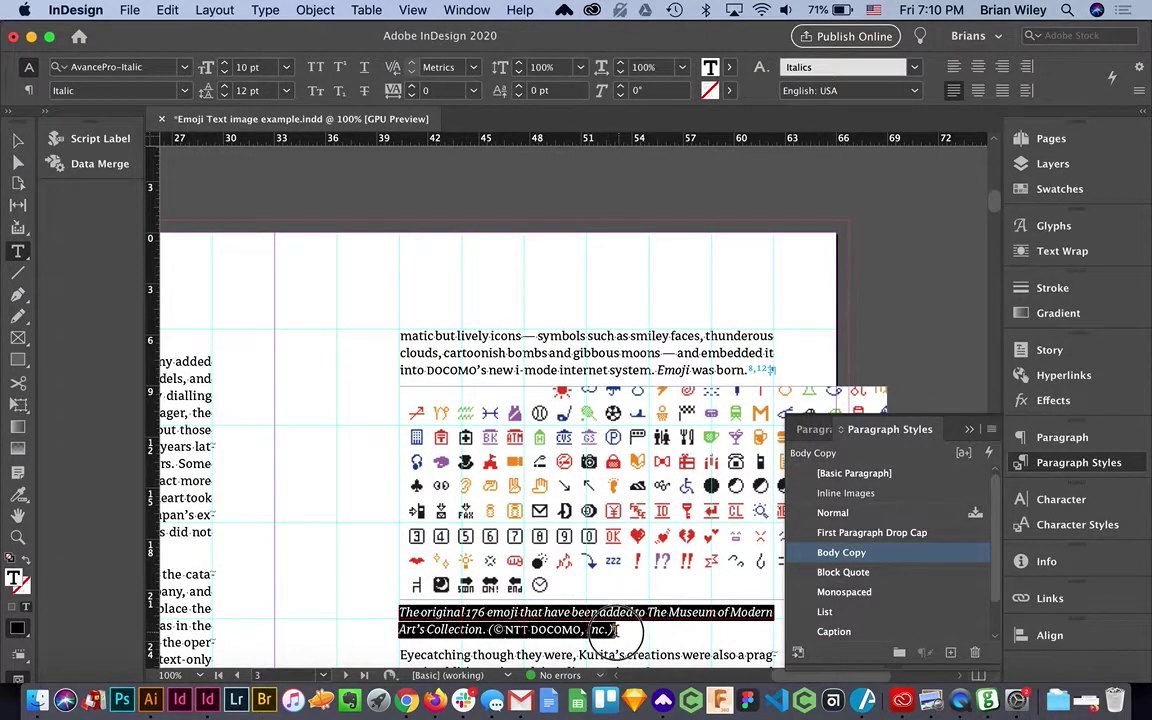
{"action": "left_click", "coordinate": [835, 632]}
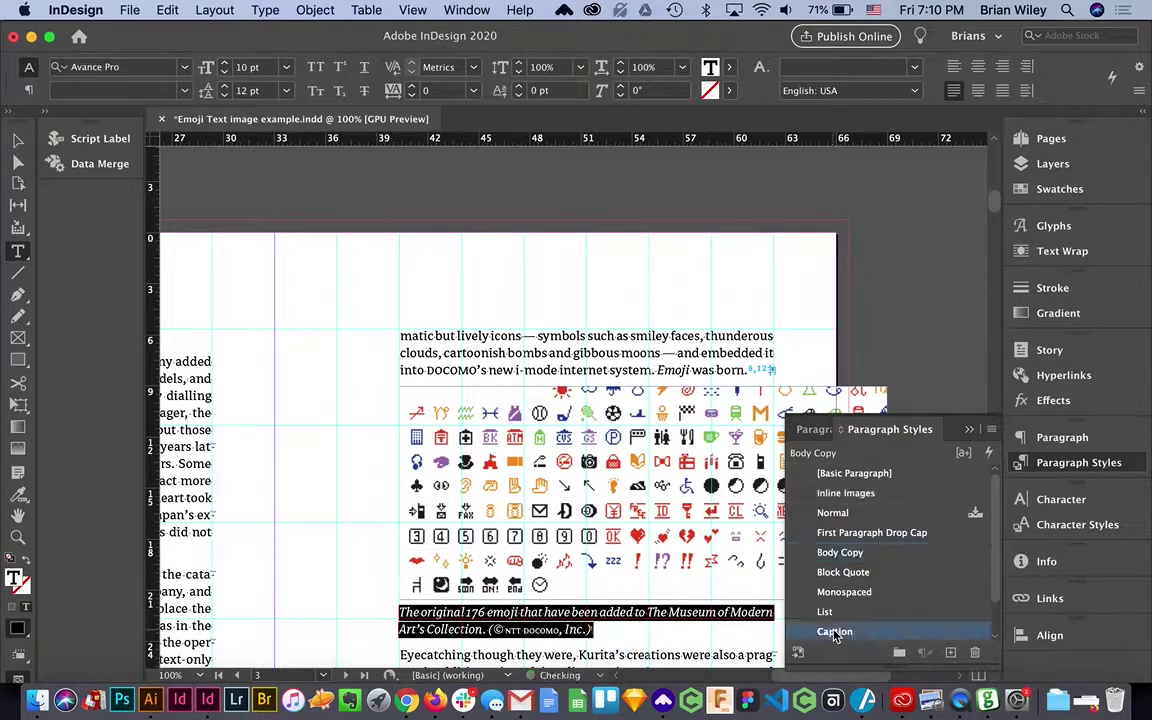
{"action": "left_click", "coordinate": [448, 614]}
{"action": "scroll", "coordinate": [448, 614], "scroll_direction": "down", "scroll_amount": 5}
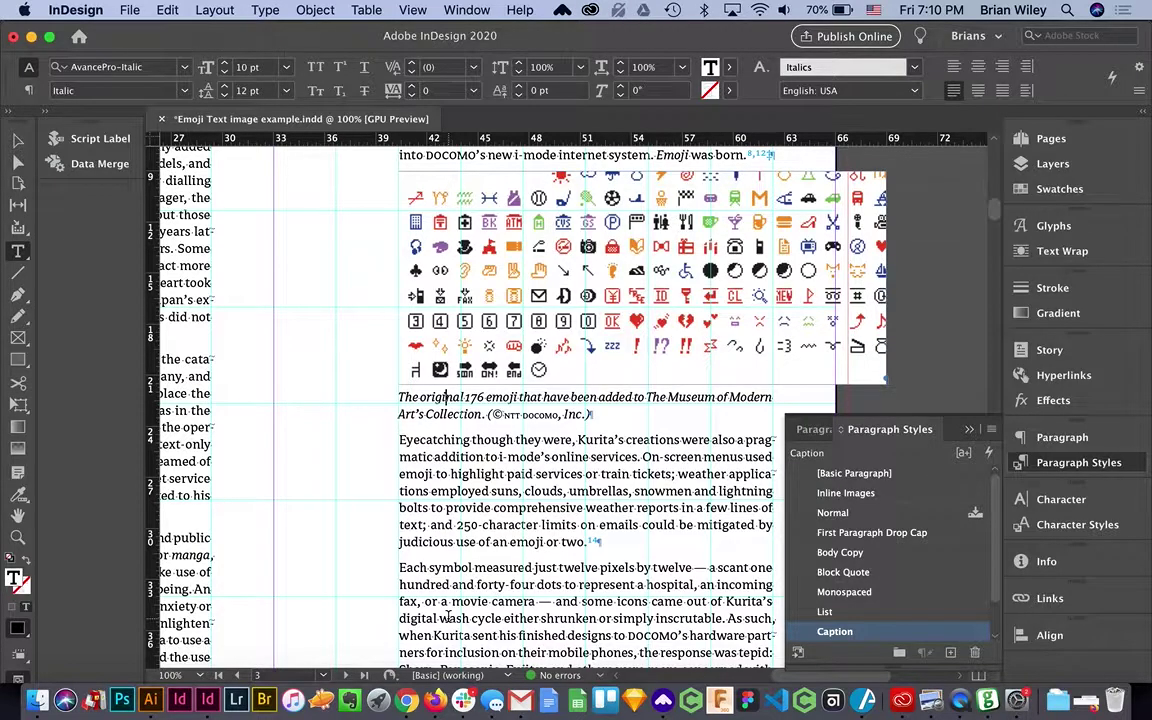
{"action": "left_click", "coordinate": [18, 140]}
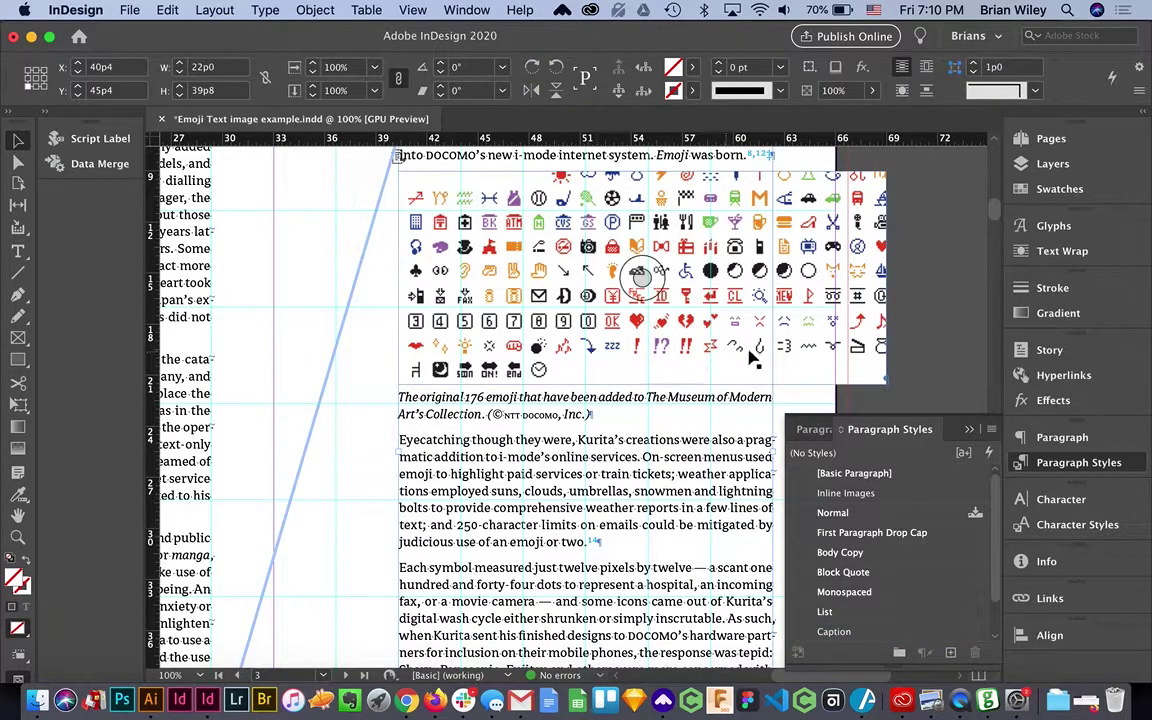
- In Inline Images' Indents and Spacing, set Space Before 0p6 and Space After 0p1
{"action": "left_click", "coordinate": [630, 268]}
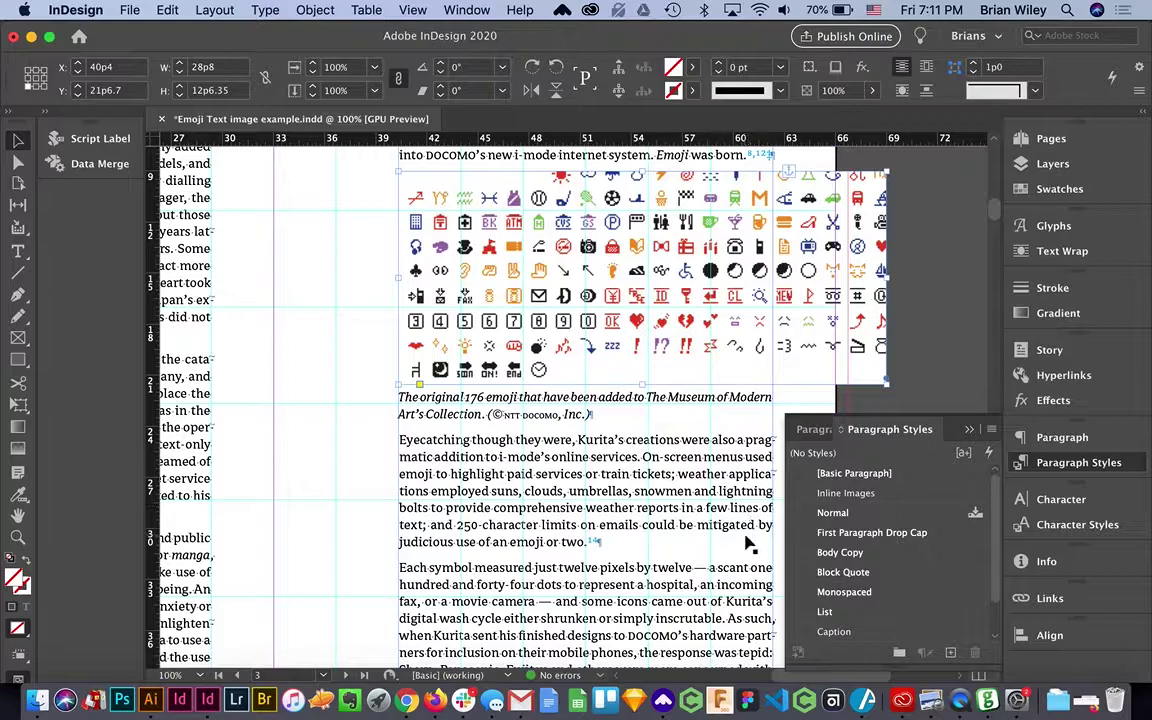
{"action": "left_click", "coordinate": [911, 494]}
{"action": "double_click", "coordinate": [911, 494]}
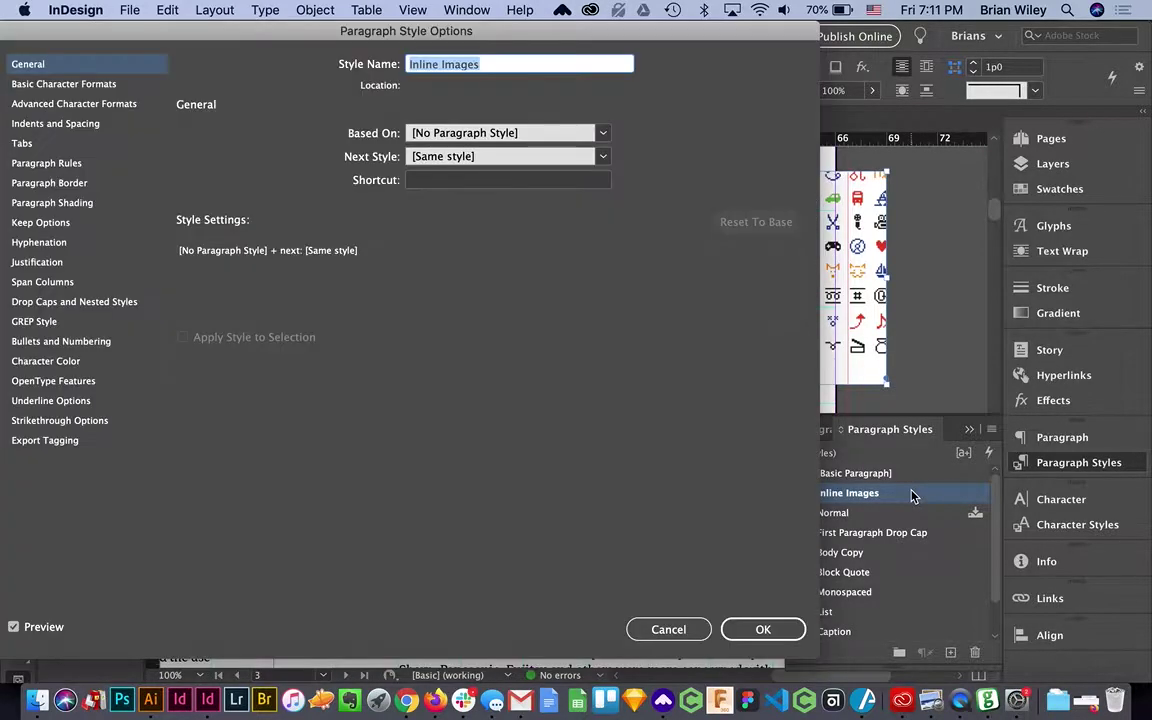
{"action": "left_click", "coordinate": [40, 84]}
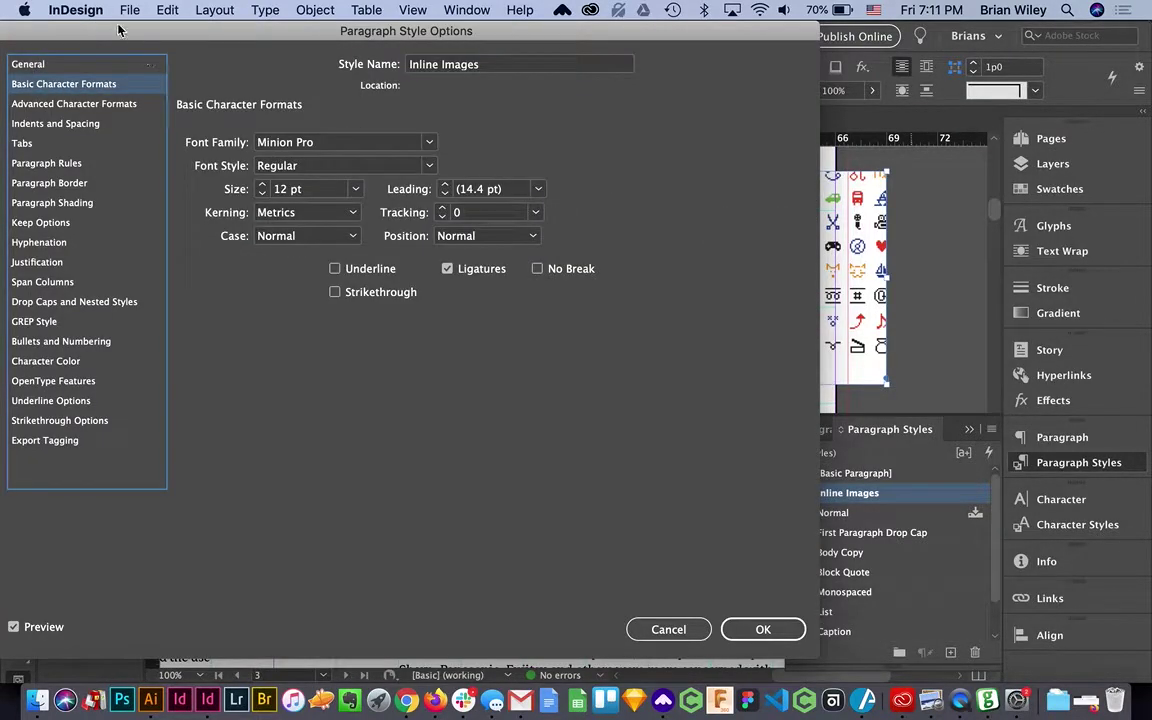
{"action": "left_click", "coordinate": [55, 123]}
{"action": "left_click_drag", "start_coordinate": [95, 32], "coordinate": [753, 130]}
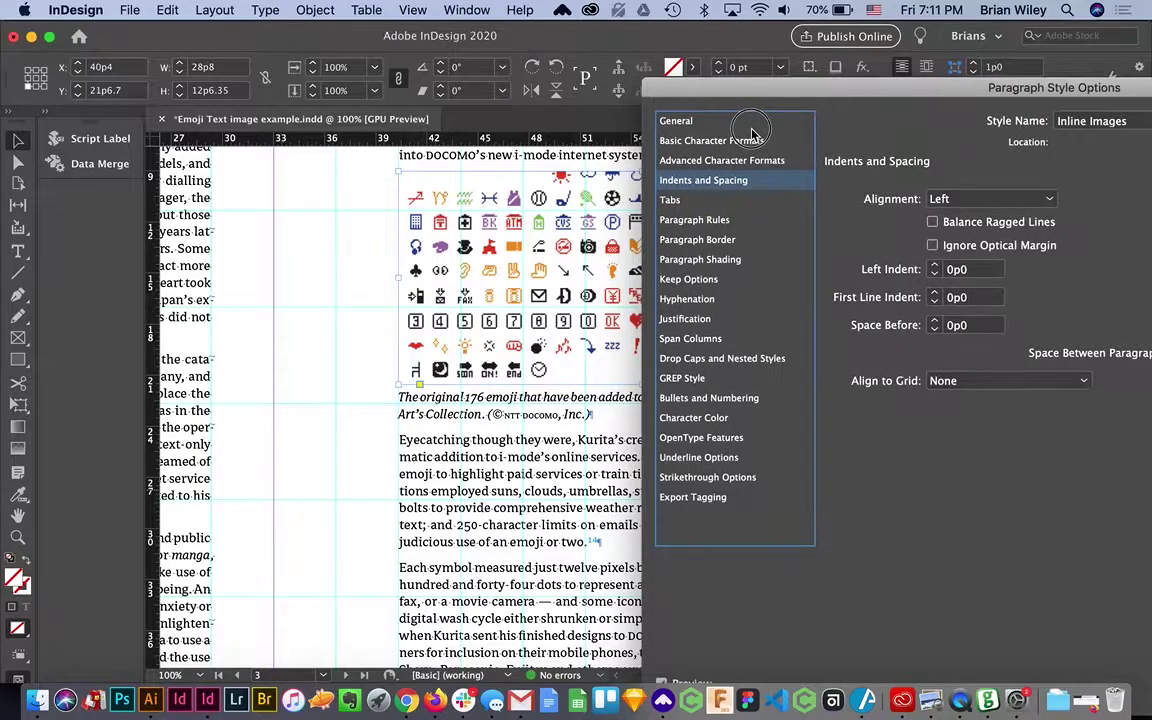
{"action": "left_click", "coordinate": [934, 321]}
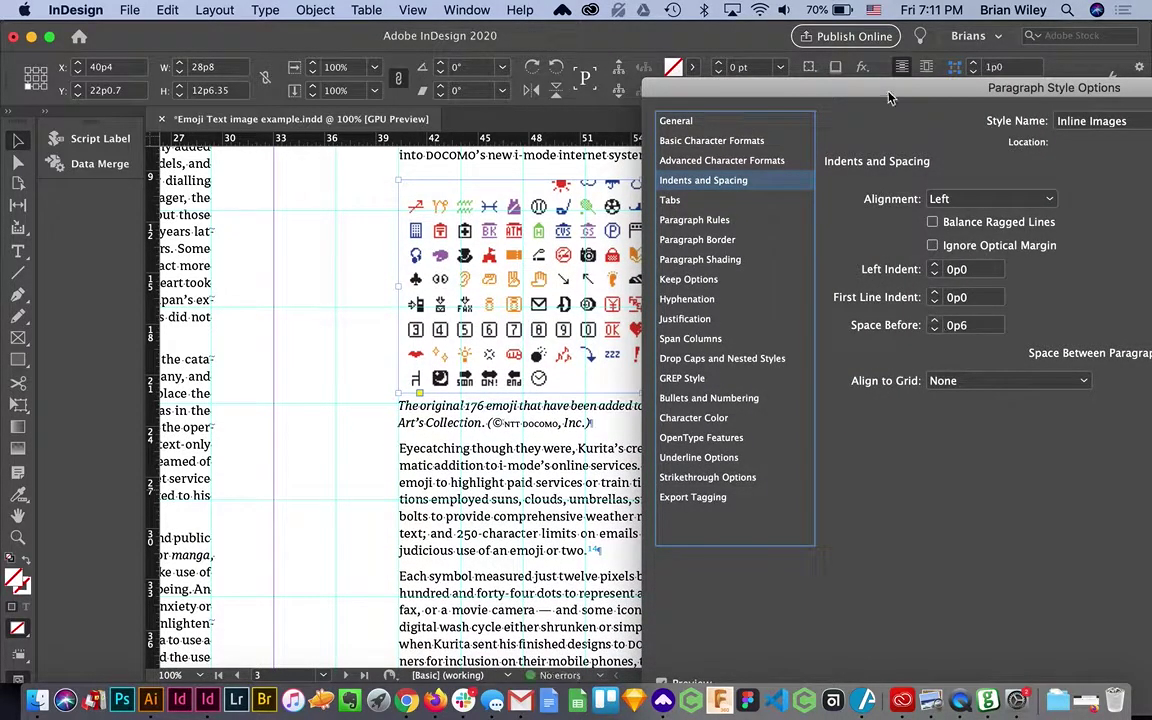
{"action": "left_click_drag", "start_coordinate": [800, 87], "coordinate": [238, 71]}
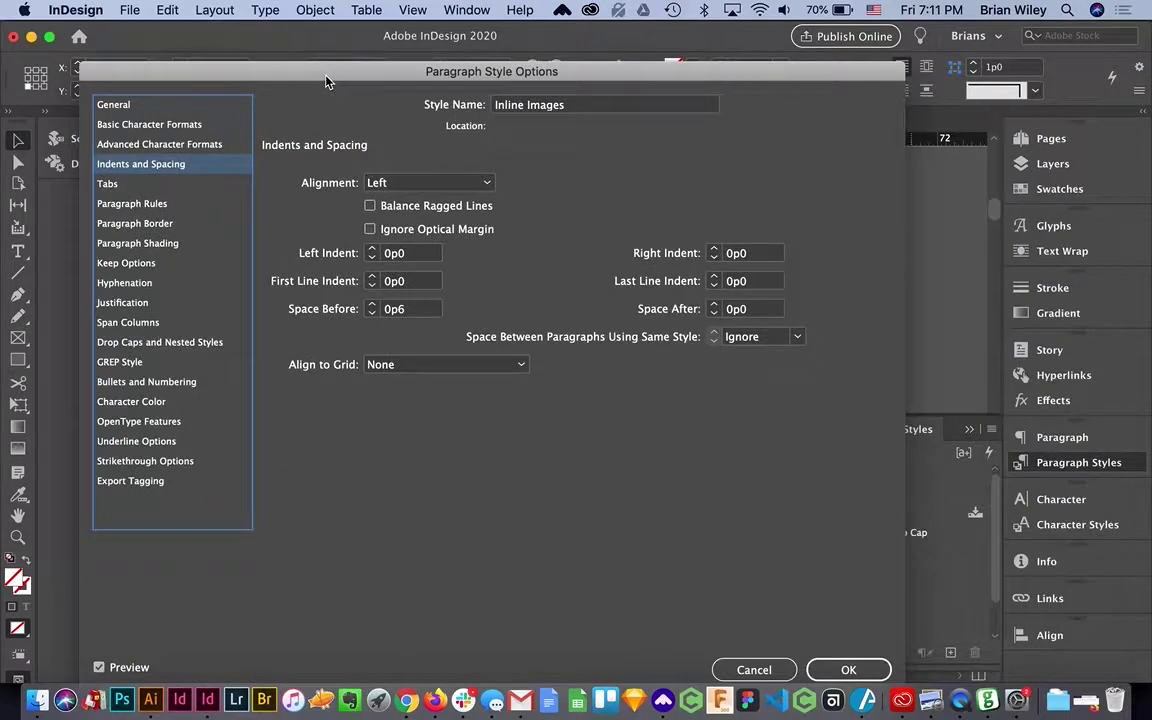
{"action": "left_click", "coordinate": [714, 305]}
{"action": "left_click_drag", "start_coordinate": [372, 80], "coordinate": [452, 52]}
{"action": "left_click", "coordinate": [913, 640]}
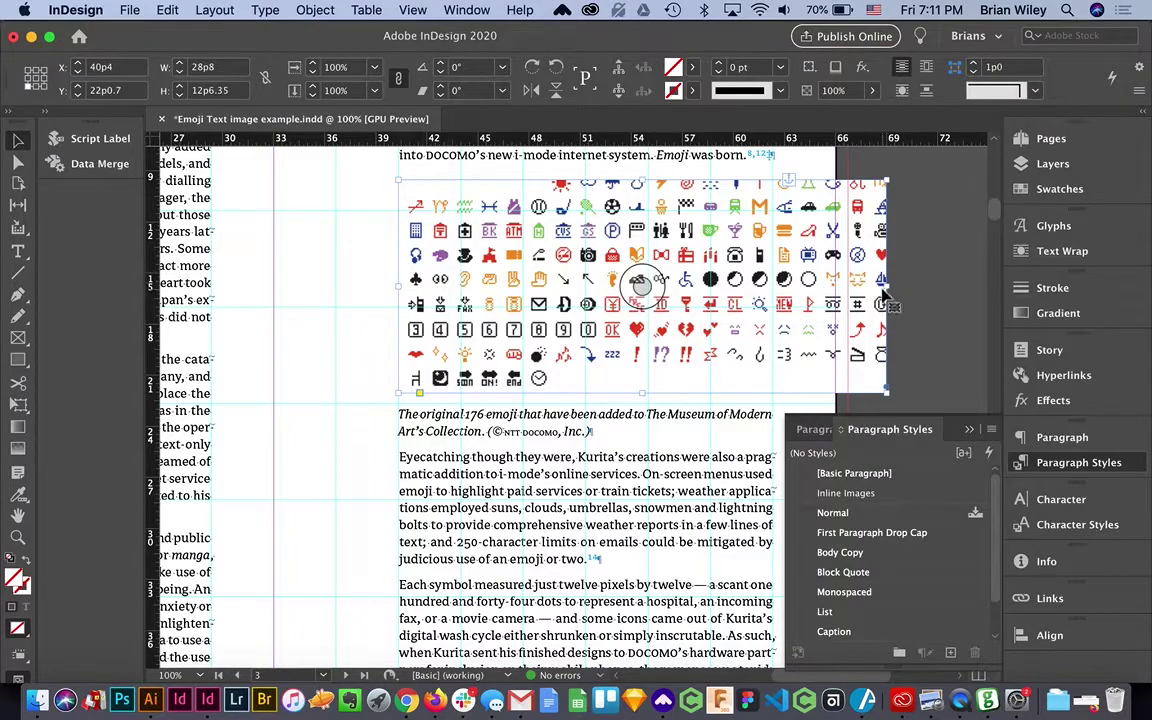
- Narrow the emoji frame to the 22p0 column, fit the picture proportionally, then fit the frame to it
{"action": "left_click_drag", "start_coordinate": [810, 284], "coordinate": [774, 287]}
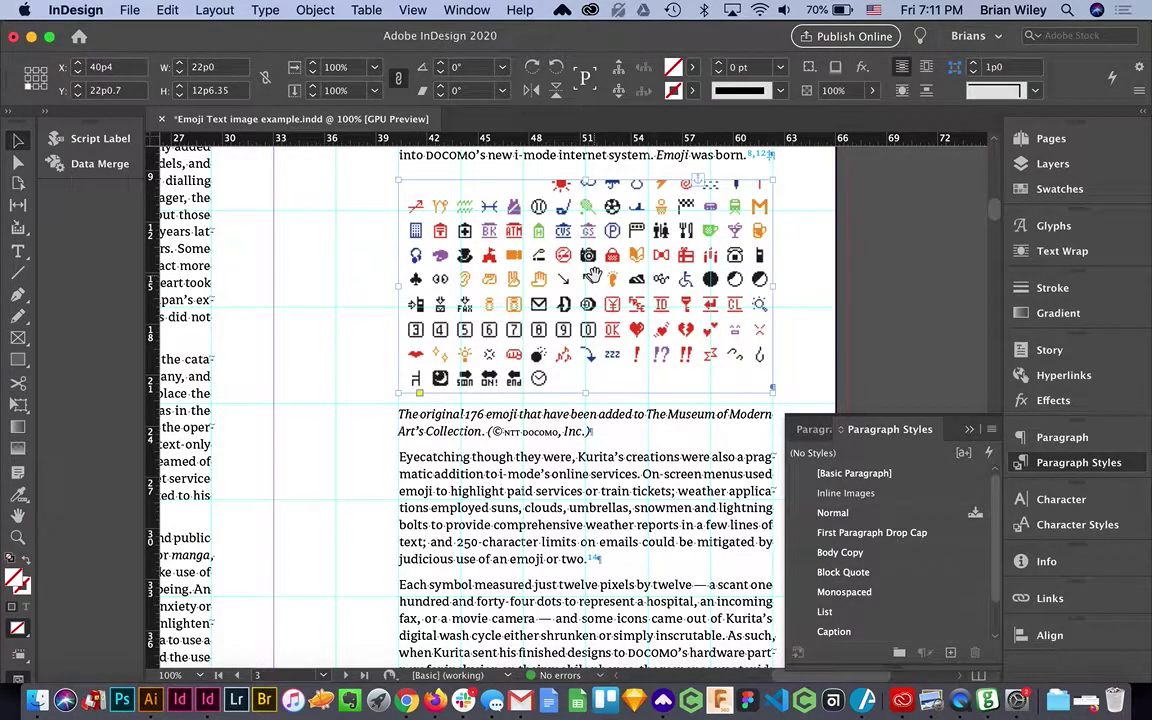
{"action": "left_click", "coordinate": [589, 283]}
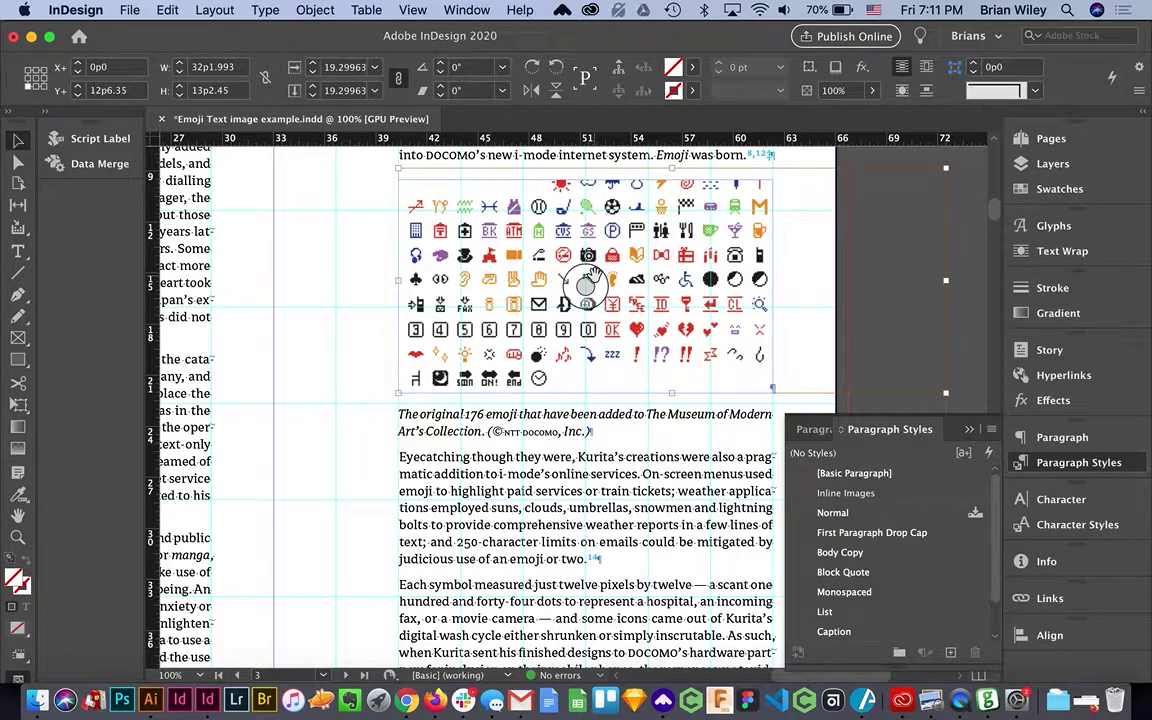
{"action": "key", "text": "super+alt+shift+e"}
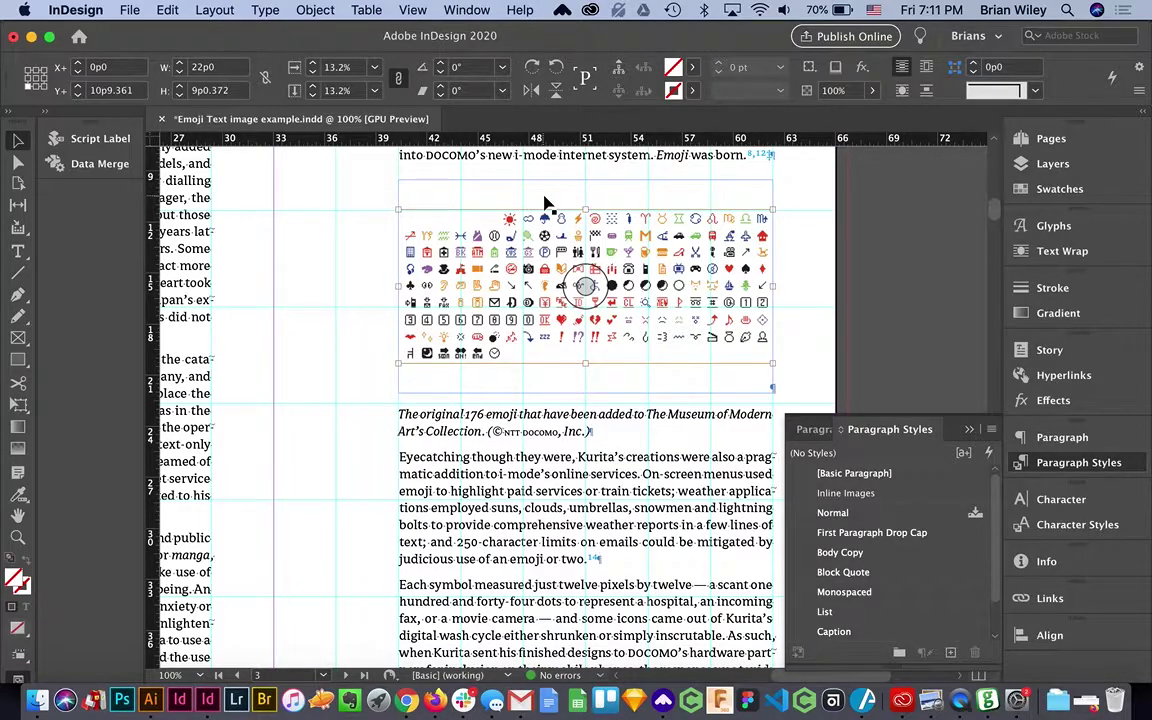
{"action": "left_click", "coordinate": [545, 203]}
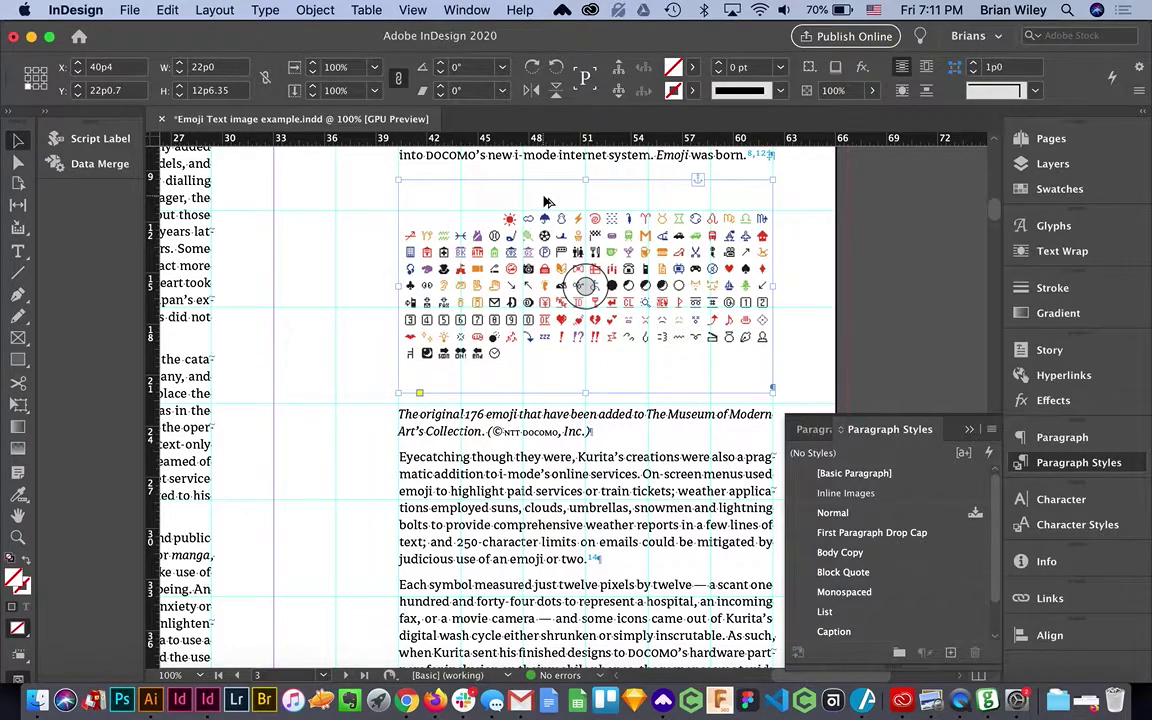
{"action": "key", "text": "super+alt+c"}
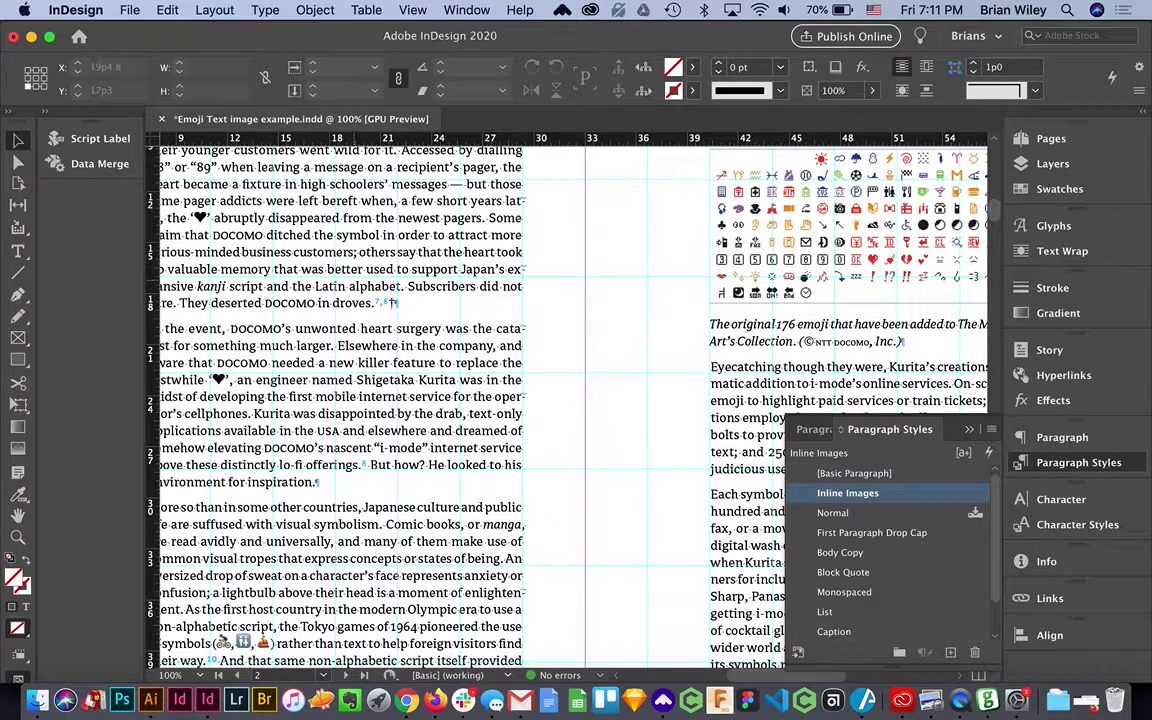
- Zoom out to 50% and scroll through the spreads to pages 6–7
{"action": "scroll", "coordinate": [440, 307], "scroll_direction": "down", "scroll_amount": 1}
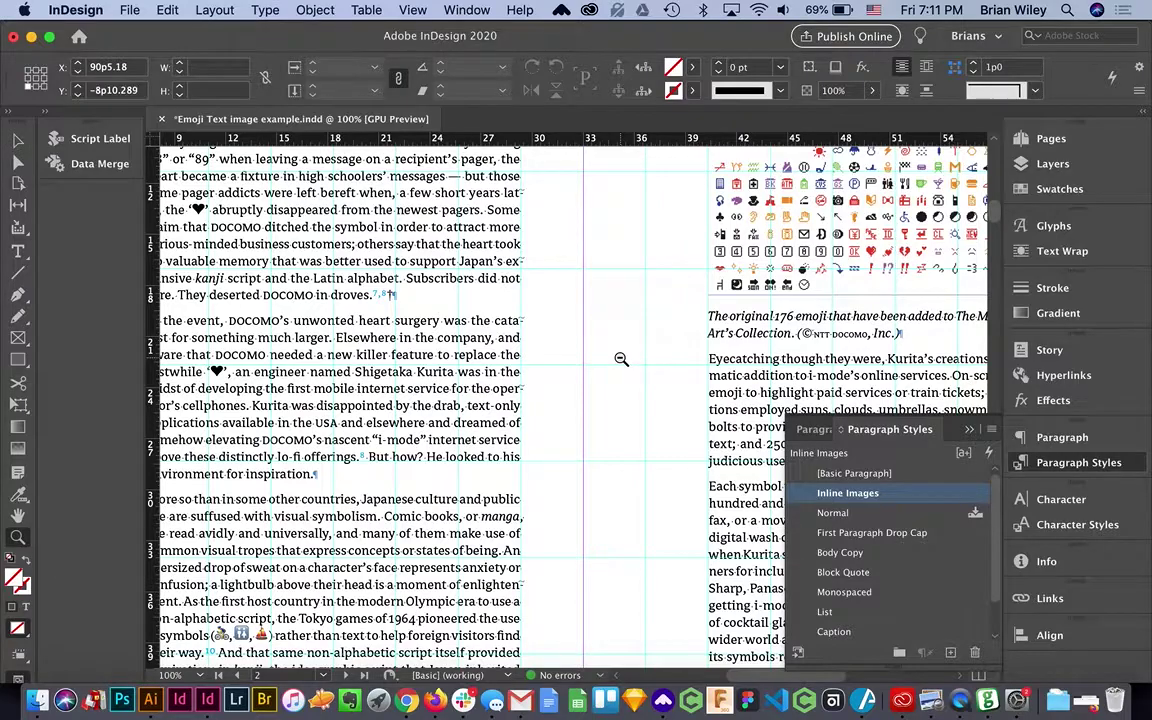
{"action": "key", "text": "super+minus"}
{"action": "scroll", "coordinate": [621, 366], "scroll_direction": "down", "scroll_amount": 10}
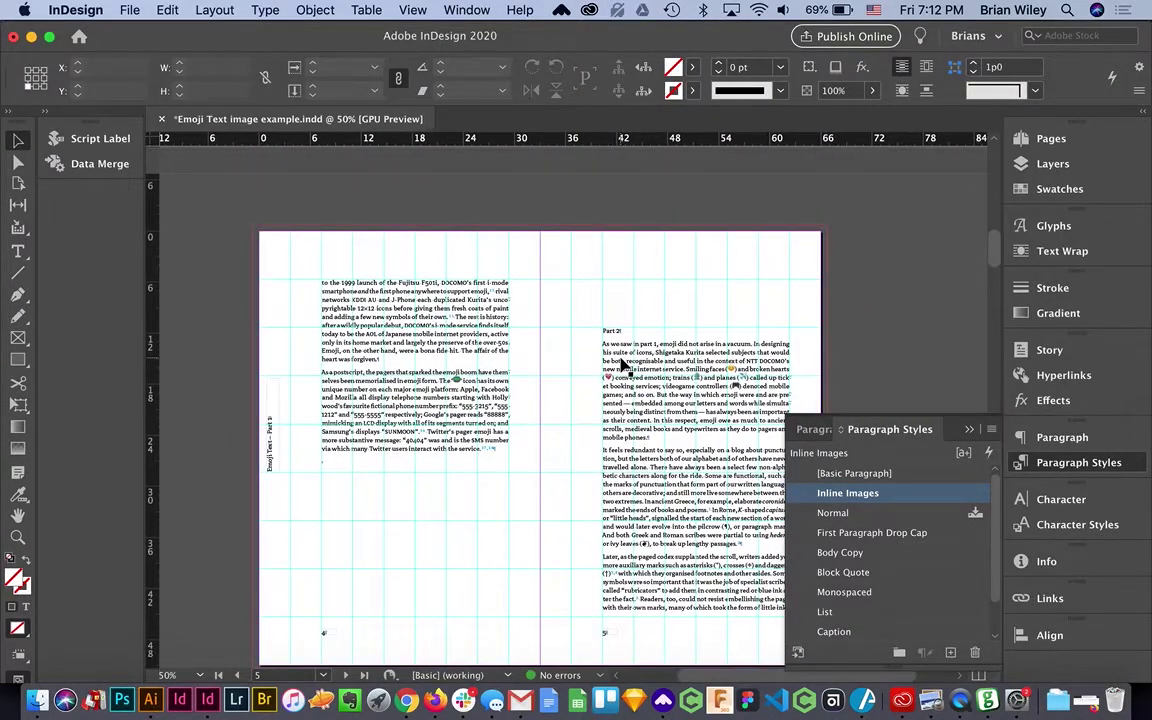
{"action": "scroll", "coordinate": [621, 366], "scroll_direction": "down", "scroll_amount": 3}
{"action": "scroll", "coordinate": [621, 366], "scroll_direction": "right", "scroll_amount": 2}
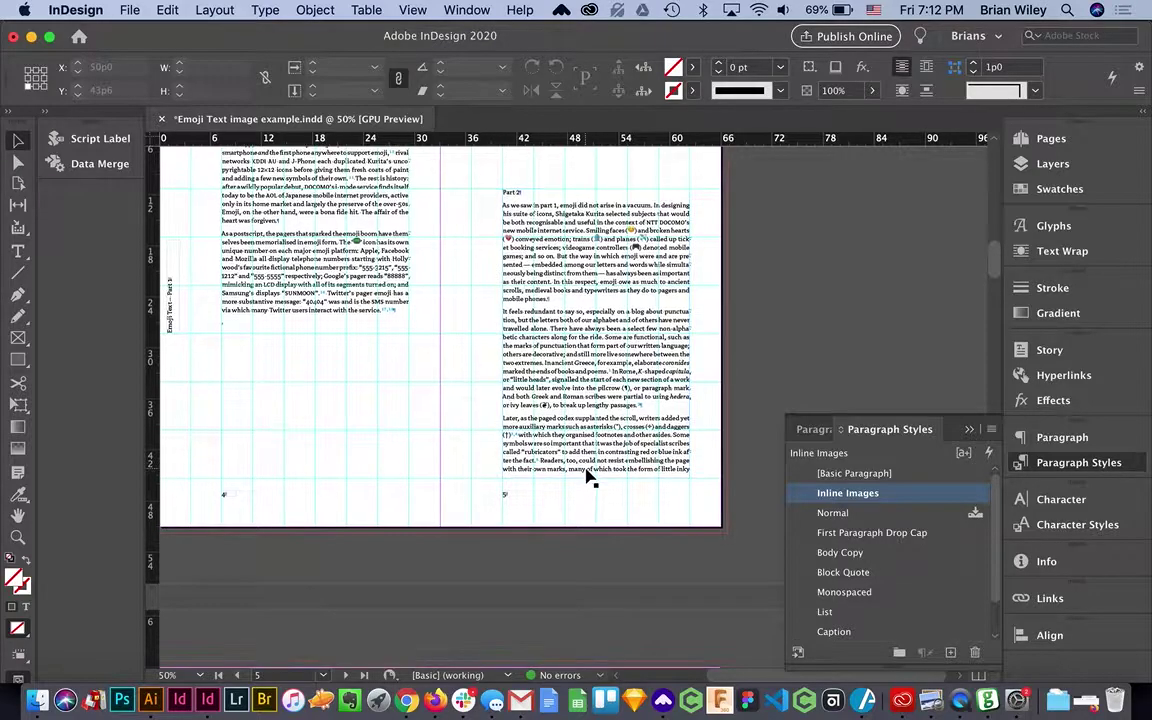
{"action": "scroll", "coordinate": [590, 478], "scroll_direction": "down", "scroll_amount": 5}
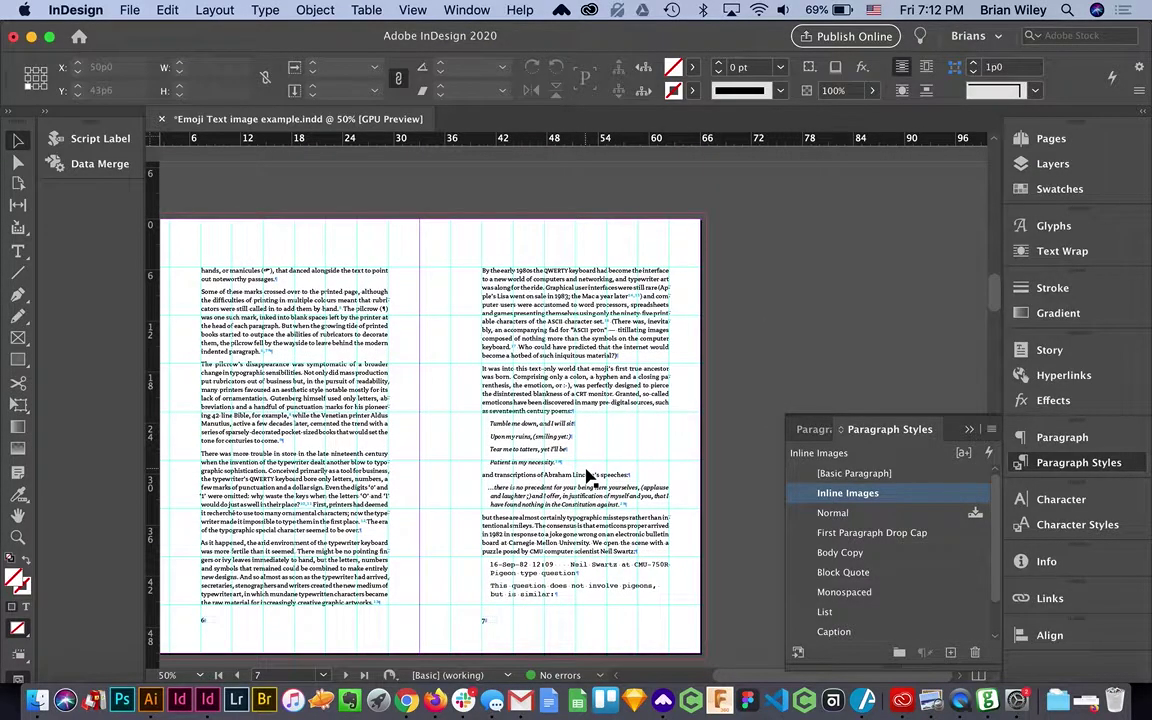
{"action": "scroll", "coordinate": [590, 478], "scroll_direction": "down", "scroll_amount": 5}
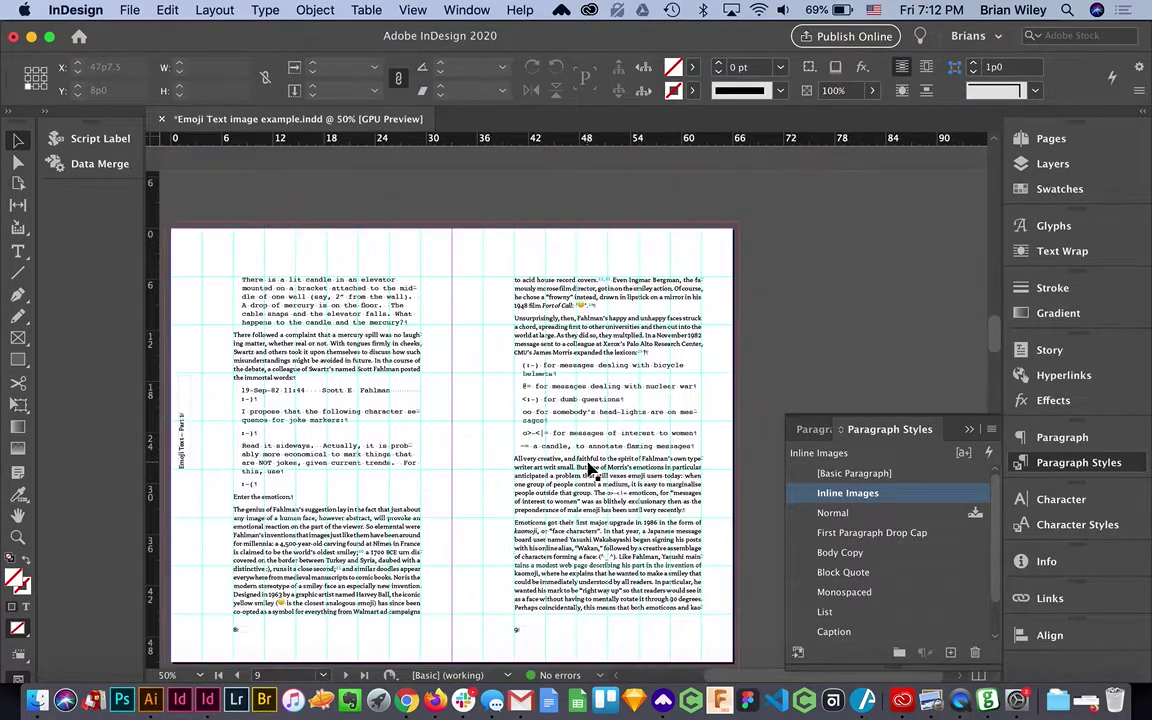
- Zoom to 75% on the pages 6–7 spread, then switch to the article in Chrome
{"action": "key", "text": "z"}
{"action": "left_click", "coordinate": [571, 337]}
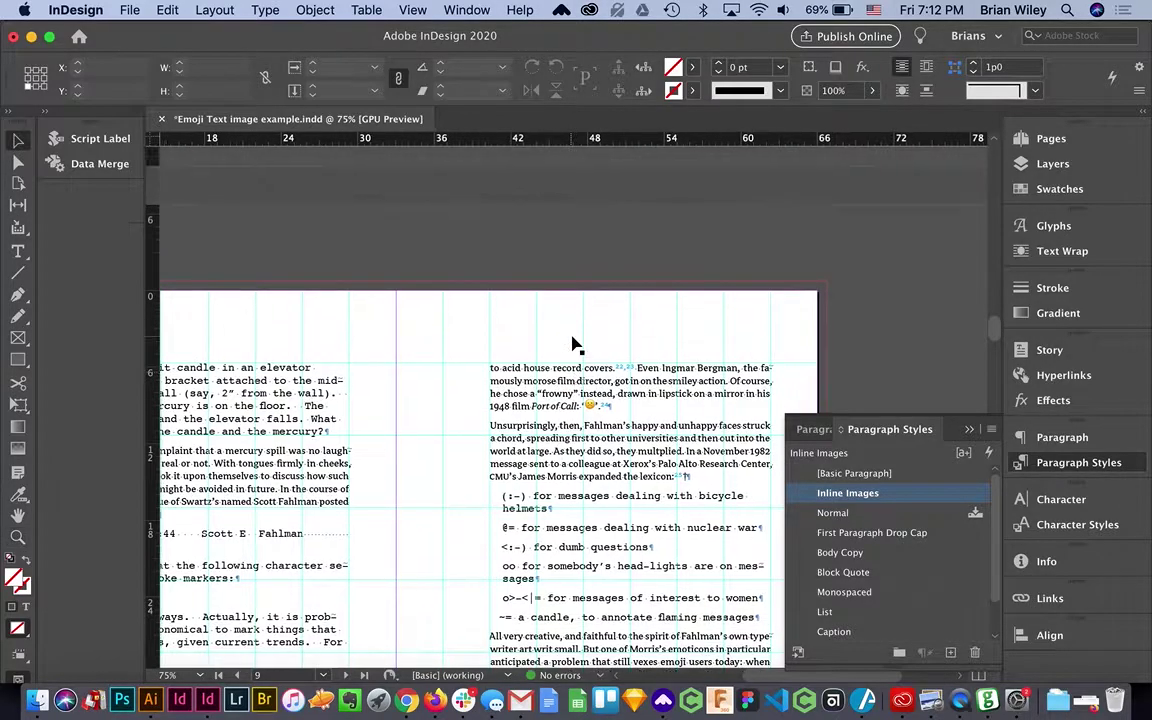
{"action": "scroll", "coordinate": [571, 340], "scroll_direction": "up", "scroll_amount": 5}
{"action": "scroll", "coordinate": [575, 343], "scroll_direction": "up", "scroll_amount": 5}
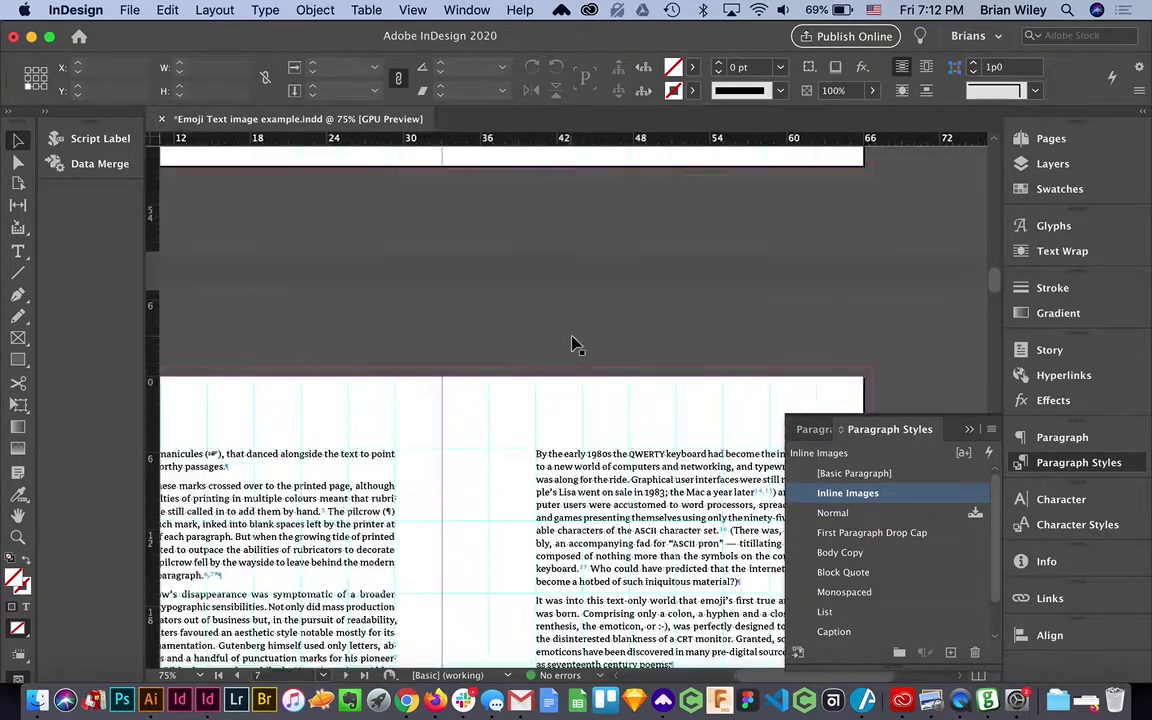
{"action": "scroll", "coordinate": [575, 343], "scroll_direction": "down", "scroll_amount": 5}
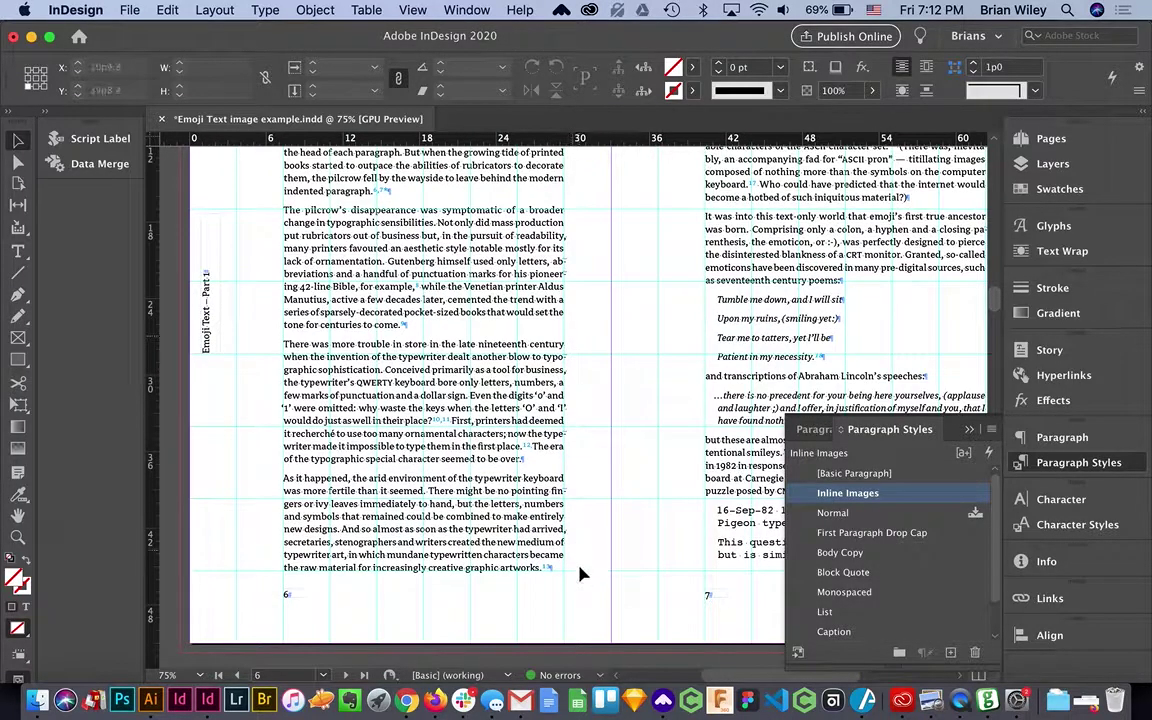
{"action": "scroll", "coordinate": [597, 535], "scroll_direction": "up", "scroll_amount": 5}
{"action": "scroll", "coordinate": [707, 425], "scroll_direction": "right", "scroll_amount": 2}
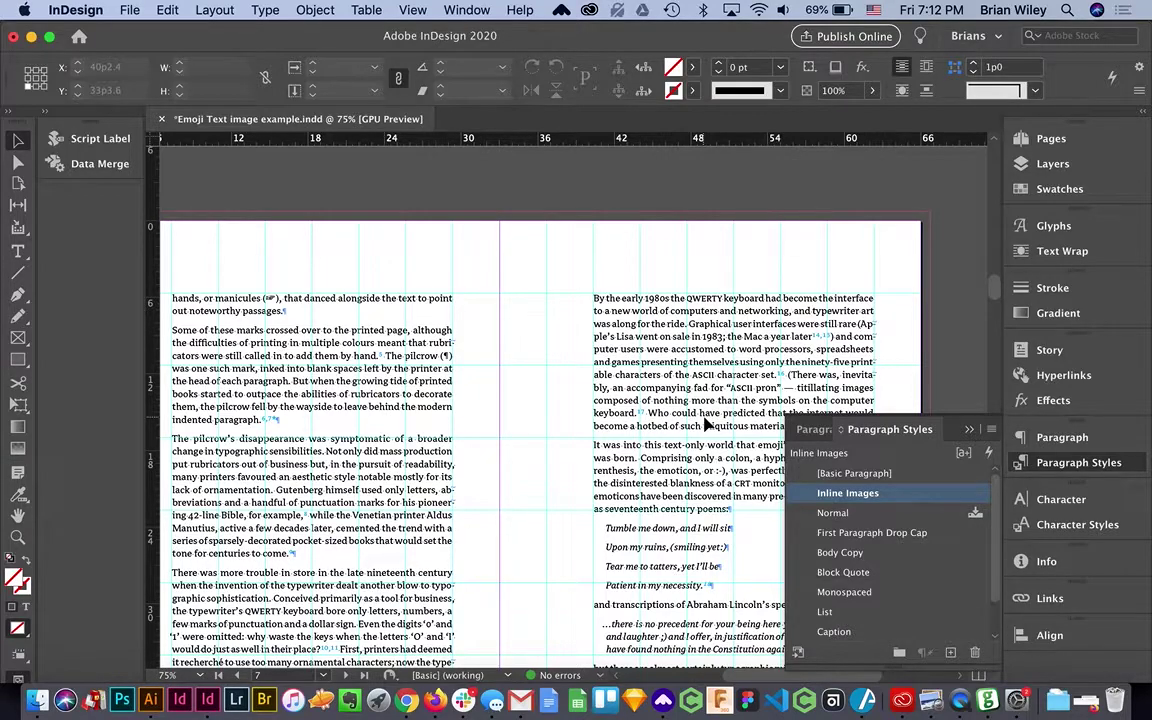
{"action": "key", "text": "super+Tab"}
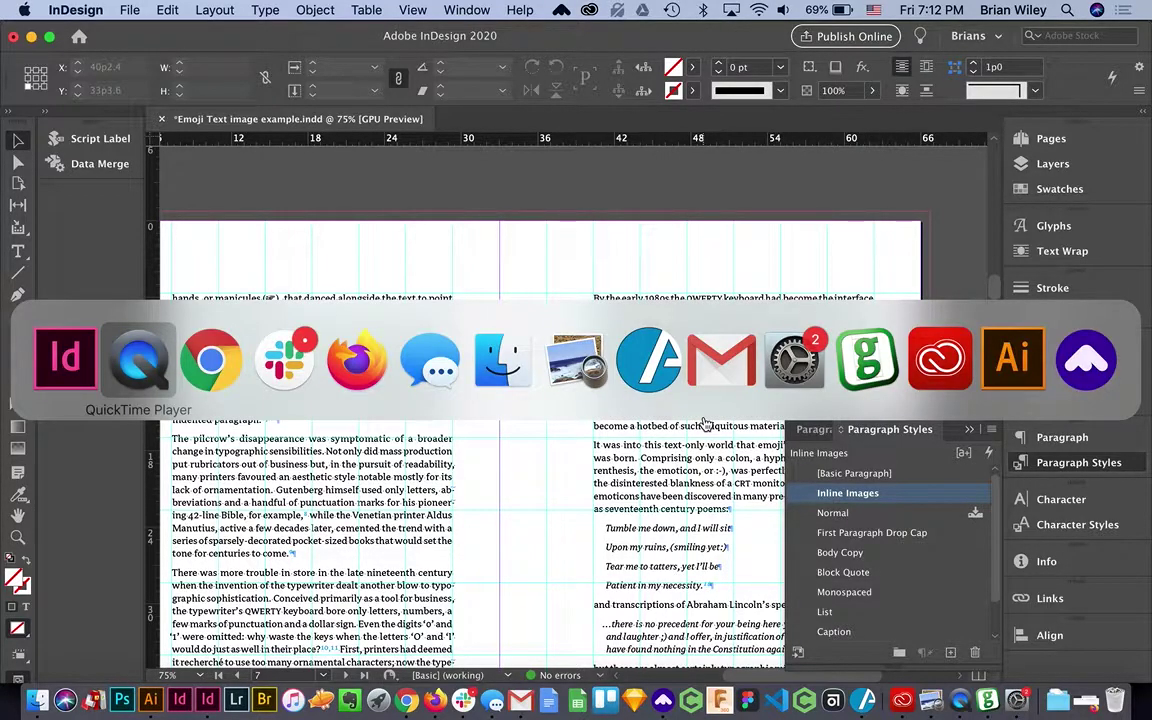
{"action": "key", "text": "super+Tab"}
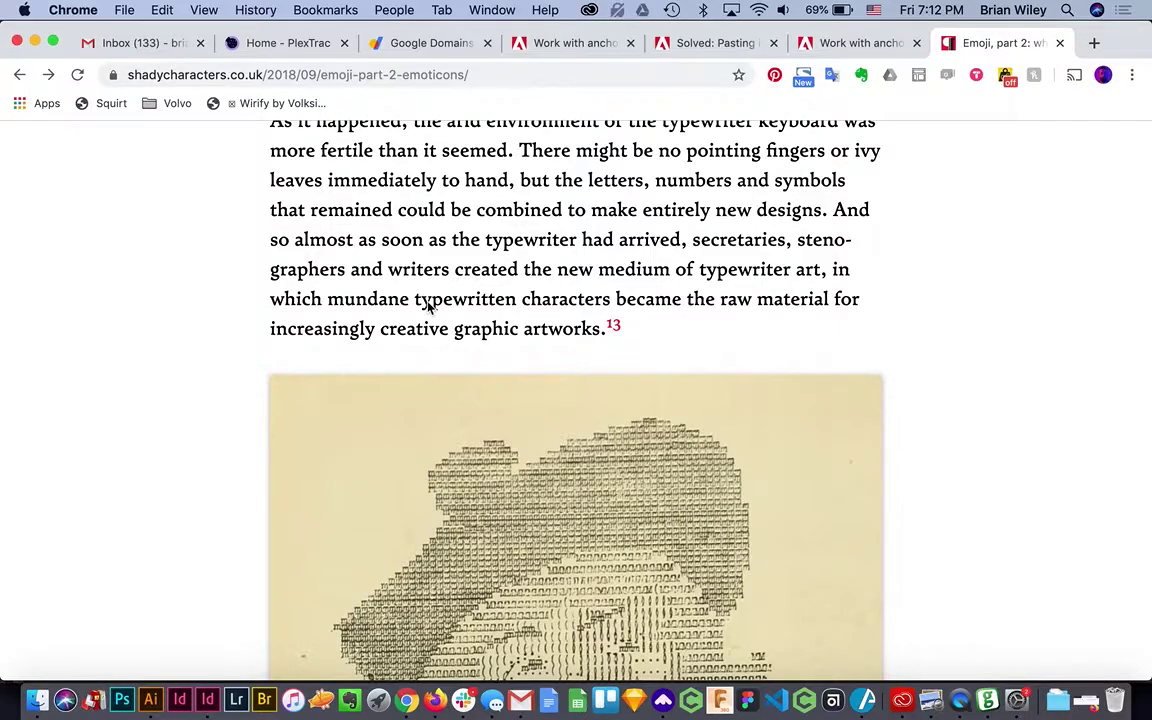
- Scroll the shadycharacters article down to the typewritten portrait and its caption
{"action": "scroll", "coordinate": [428, 307], "scroll_direction": "down", "scroll_amount": 3}
{"action": "scroll", "coordinate": [428, 307], "scroll_direction": "down", "scroll_amount": 5}
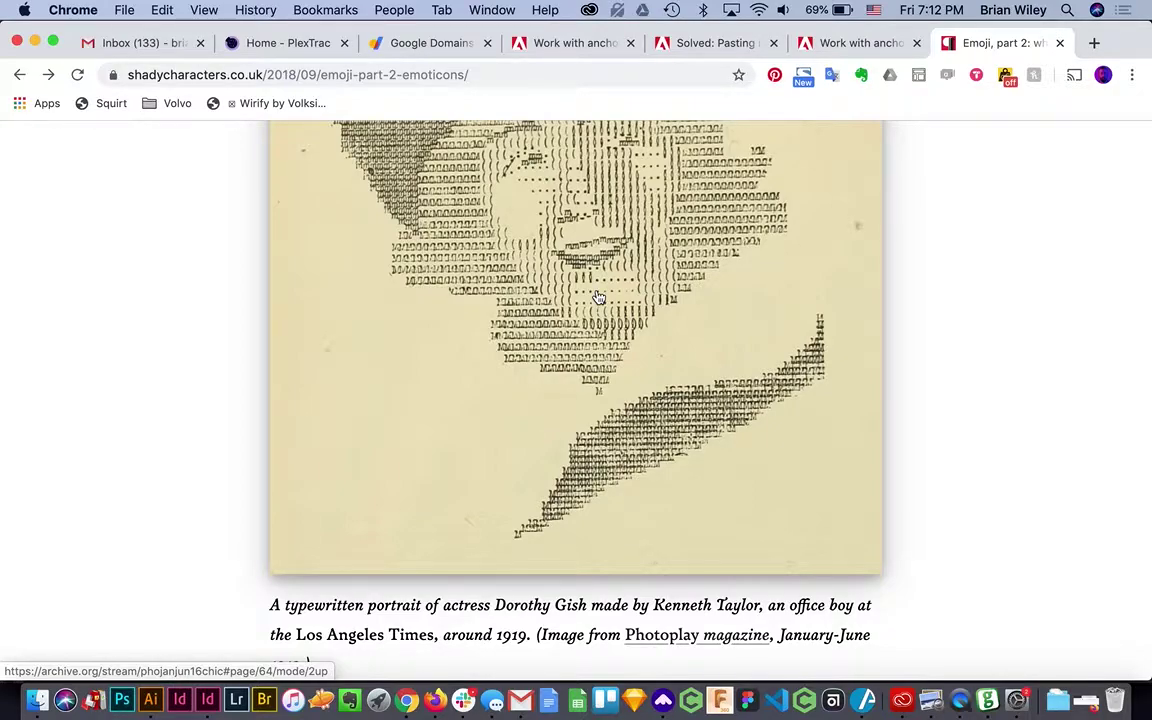
- Save the article's typewritten portrait image as a JPEG to Downloads
{"action": "right_click", "coordinate": [597, 298]}
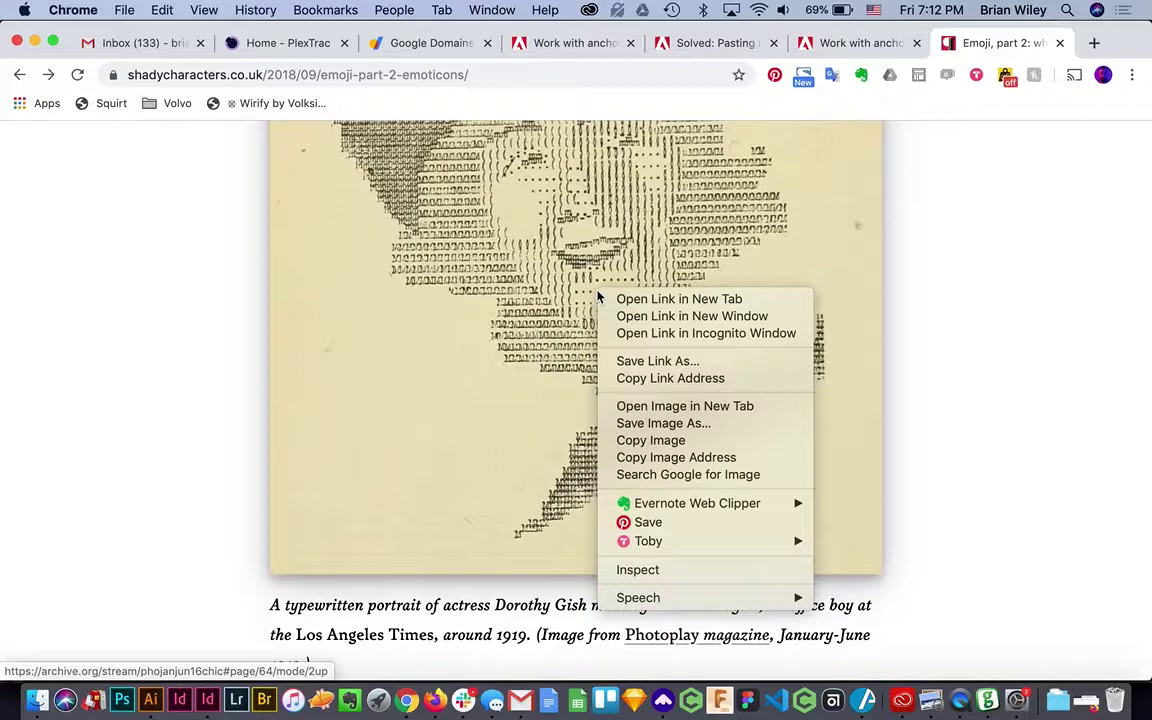
{"action": "left_click", "coordinate": [659, 424]}
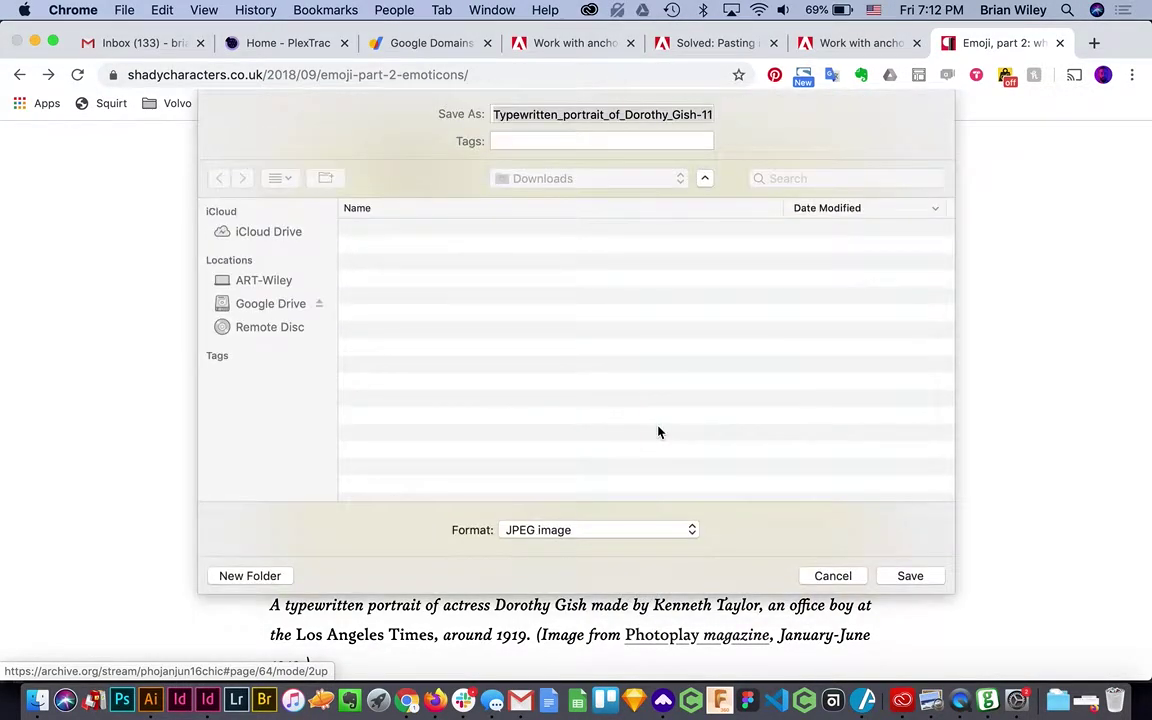
{"action": "left_click", "coordinate": [903, 578]}
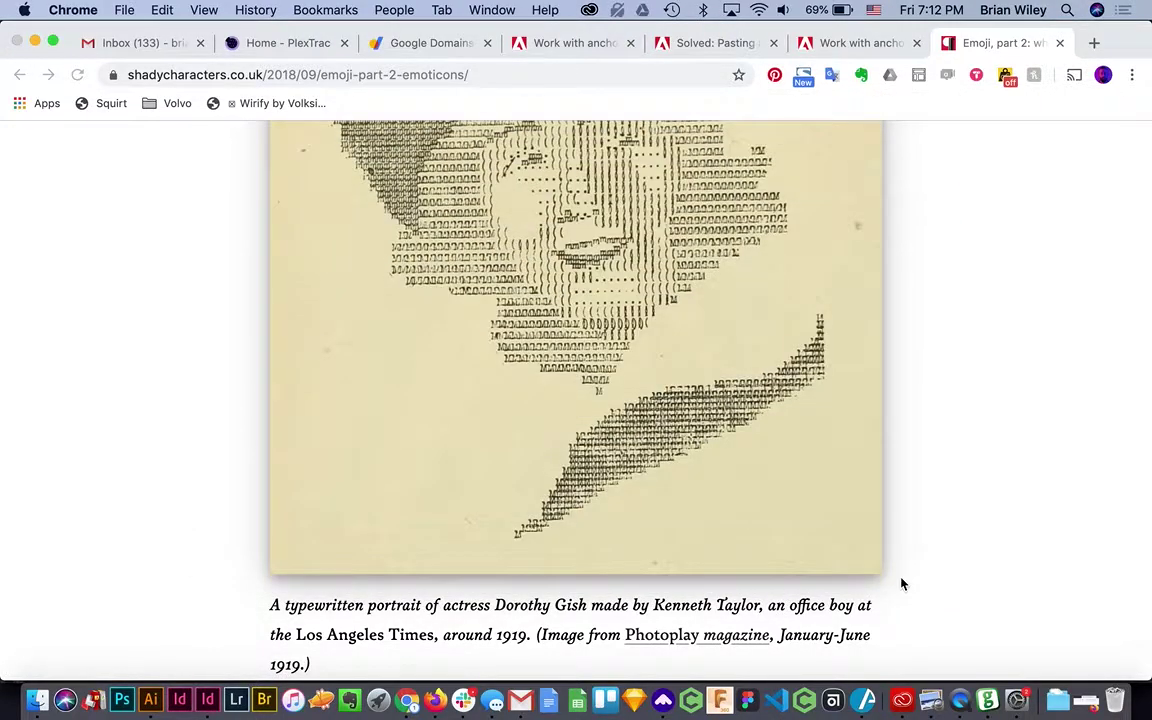
- Look over the article around the portrait, then switch back to InDesign
{"action": "scroll", "coordinate": [902, 584], "scroll_direction": "up", "scroll_amount": 10}
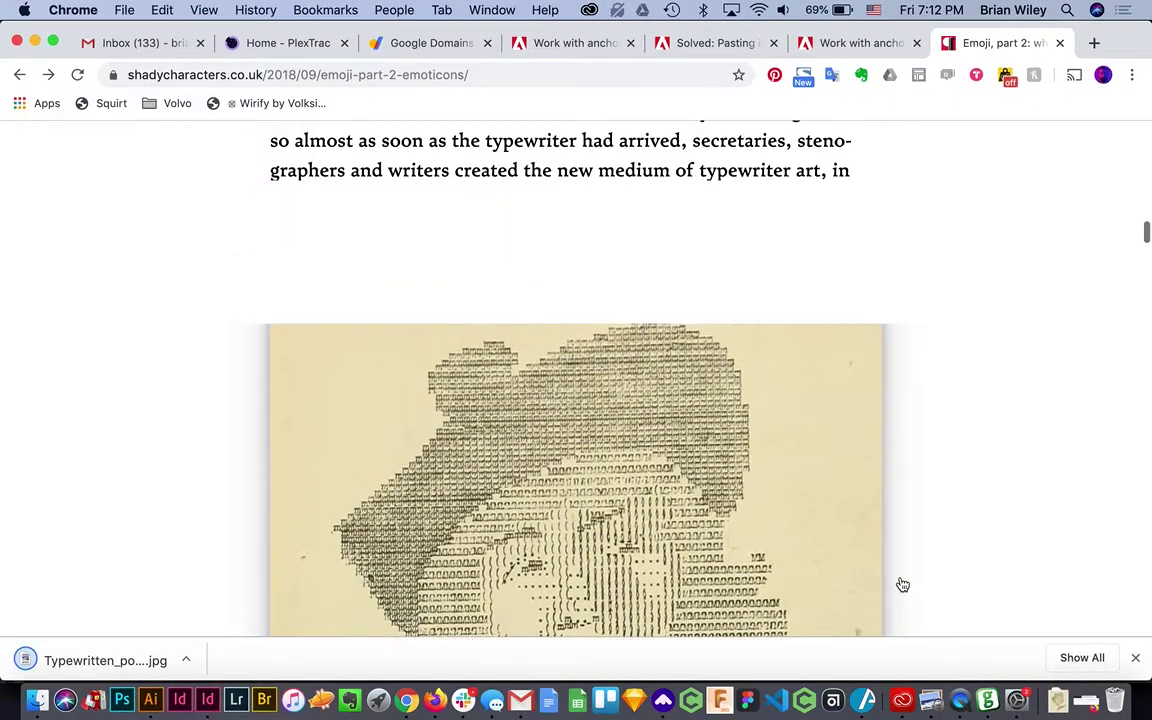
{"action": "scroll", "coordinate": [537, 363], "scroll_direction": "down", "scroll_amount": 10}
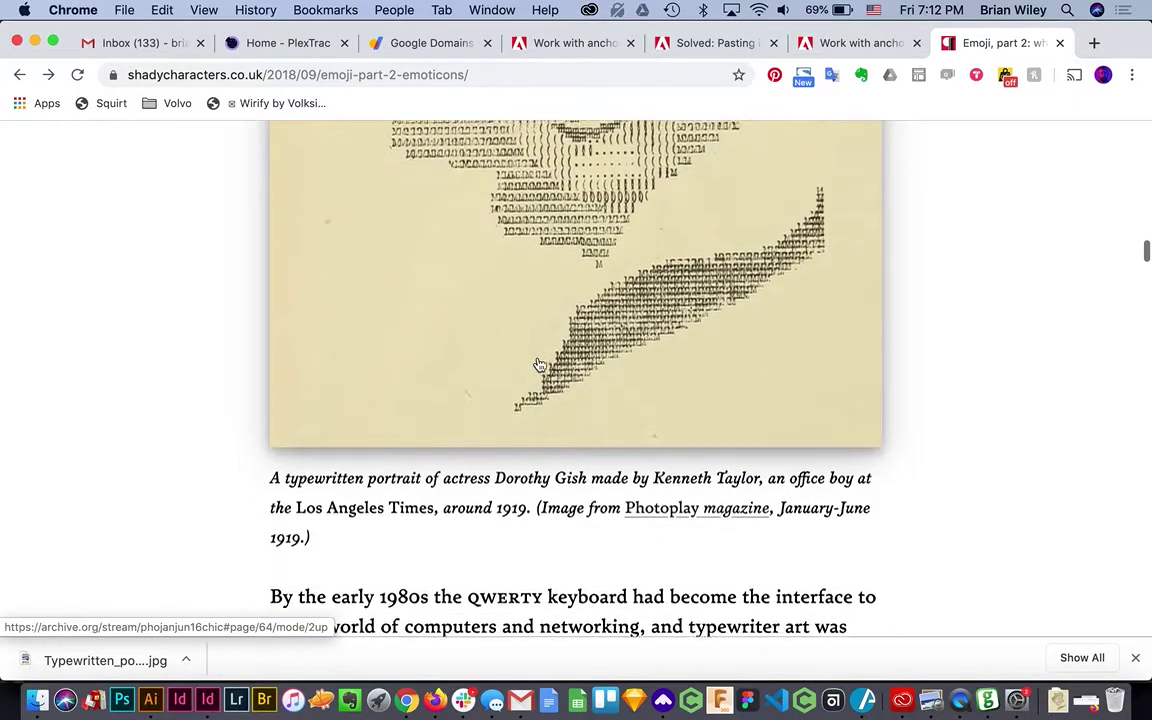
{"action": "key", "text": "super+Tab"}
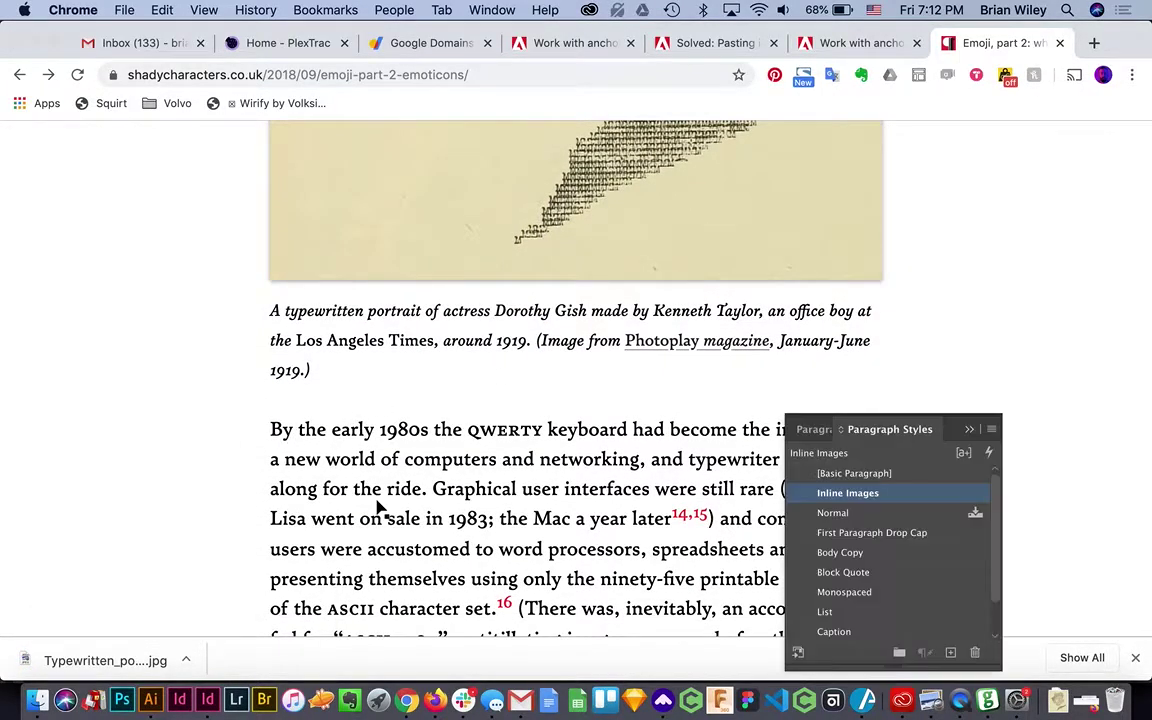
- Place the downloaded Typewritten_portrait JPEG, accepting the default Image Import Options
{"action": "scroll", "coordinate": [543, 410], "scroll_direction": "down", "scroll_amount": 5}
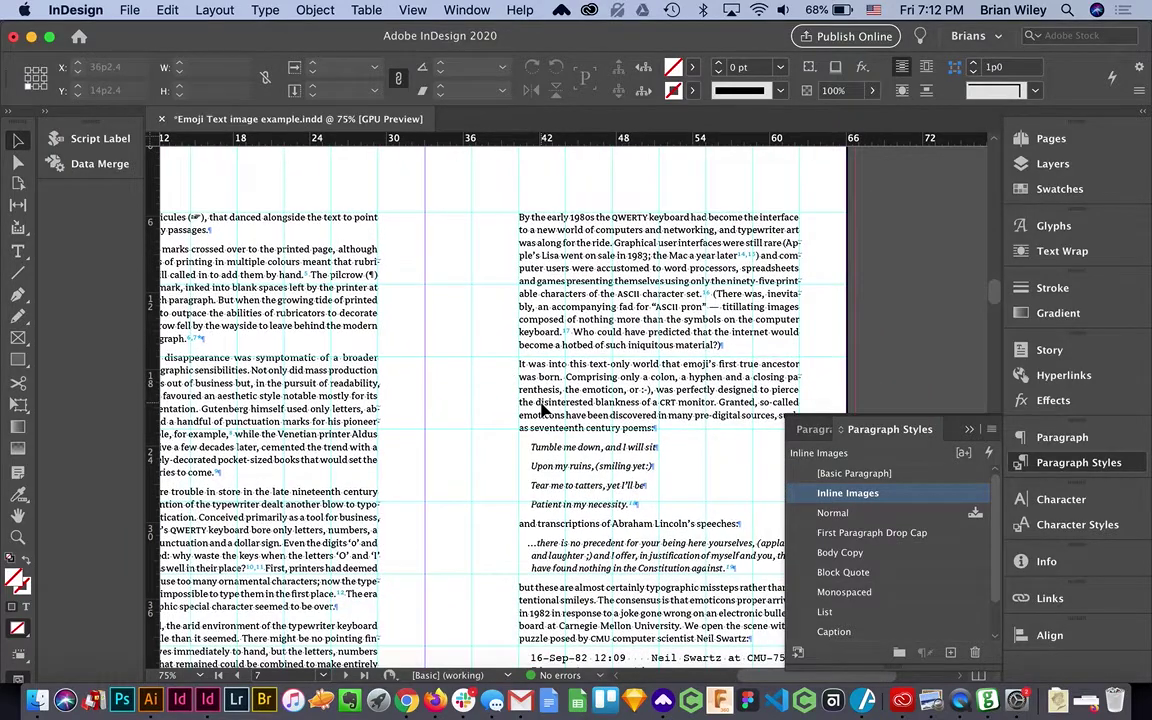
{"action": "scroll", "coordinate": [543, 410], "scroll_direction": "up", "scroll_amount": 5}
{"action": "scroll", "coordinate": [543, 410], "scroll_direction": "right", "scroll_amount": 2}
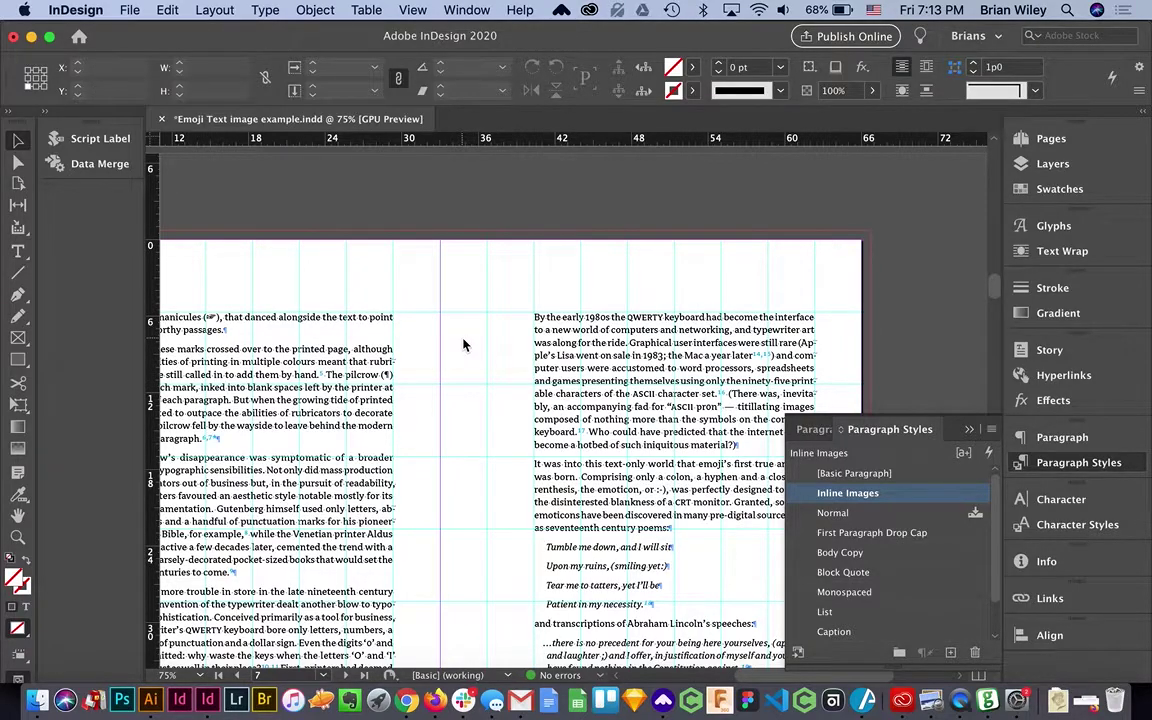
{"action": "key", "text": "super+d"}
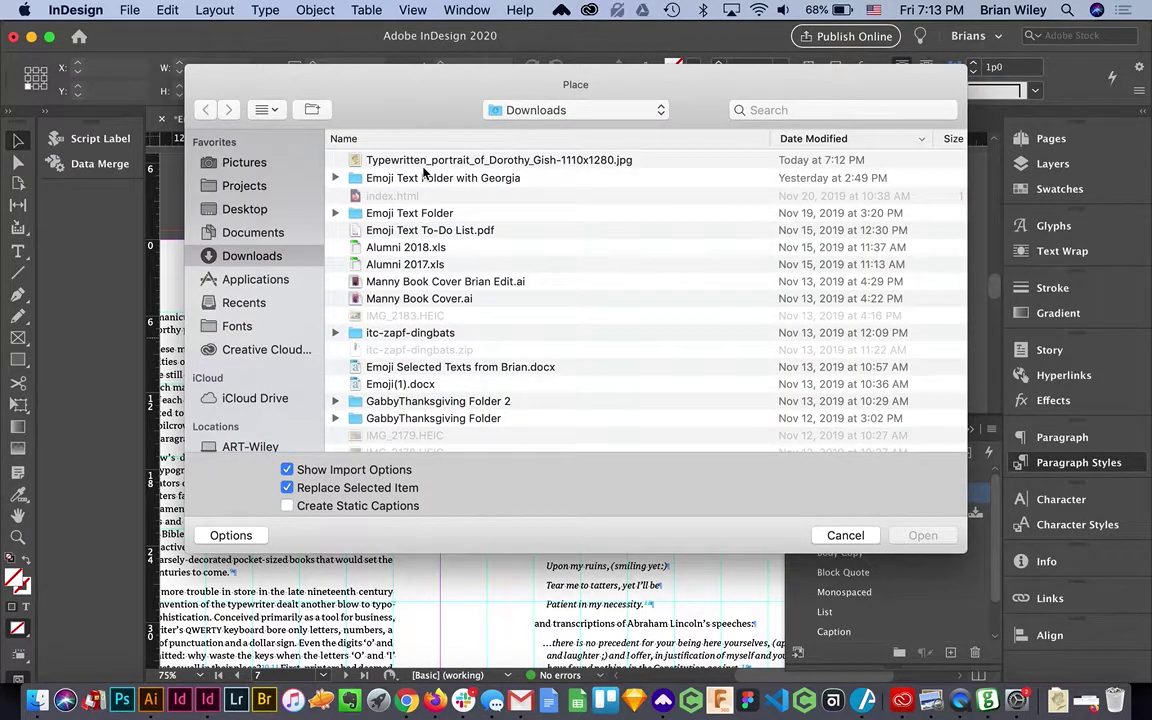
{"action": "left_click", "coordinate": [424, 168]}
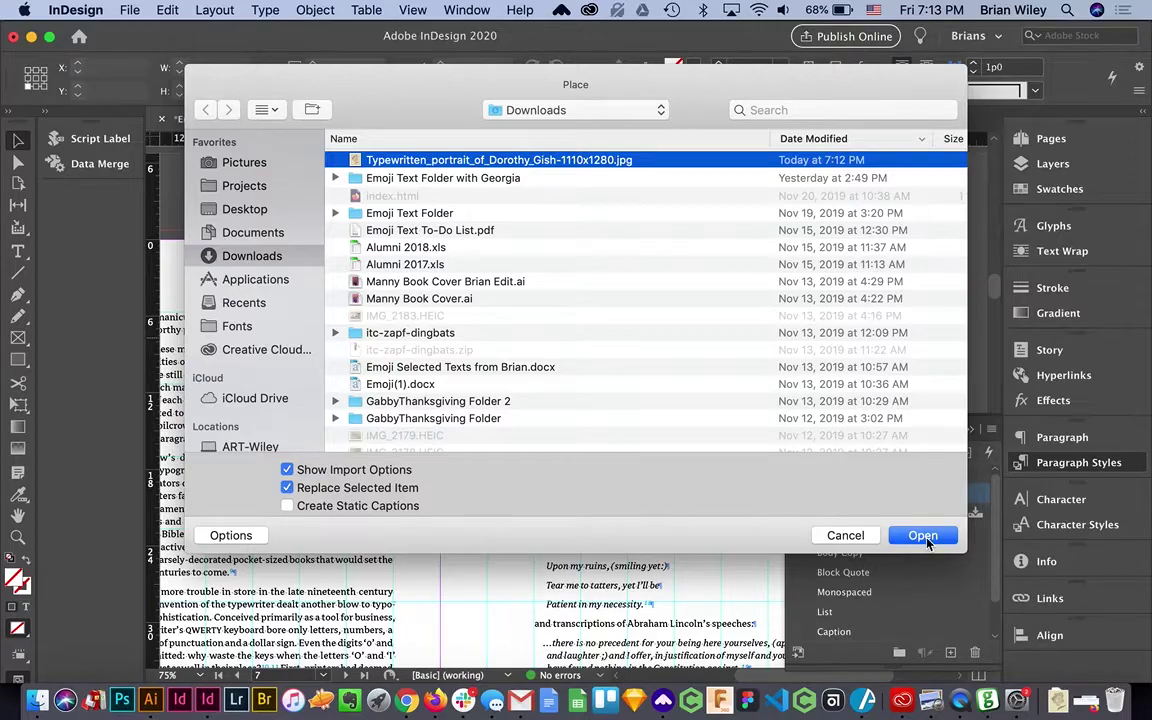
{"action": "left_click", "coordinate": [923, 537]}
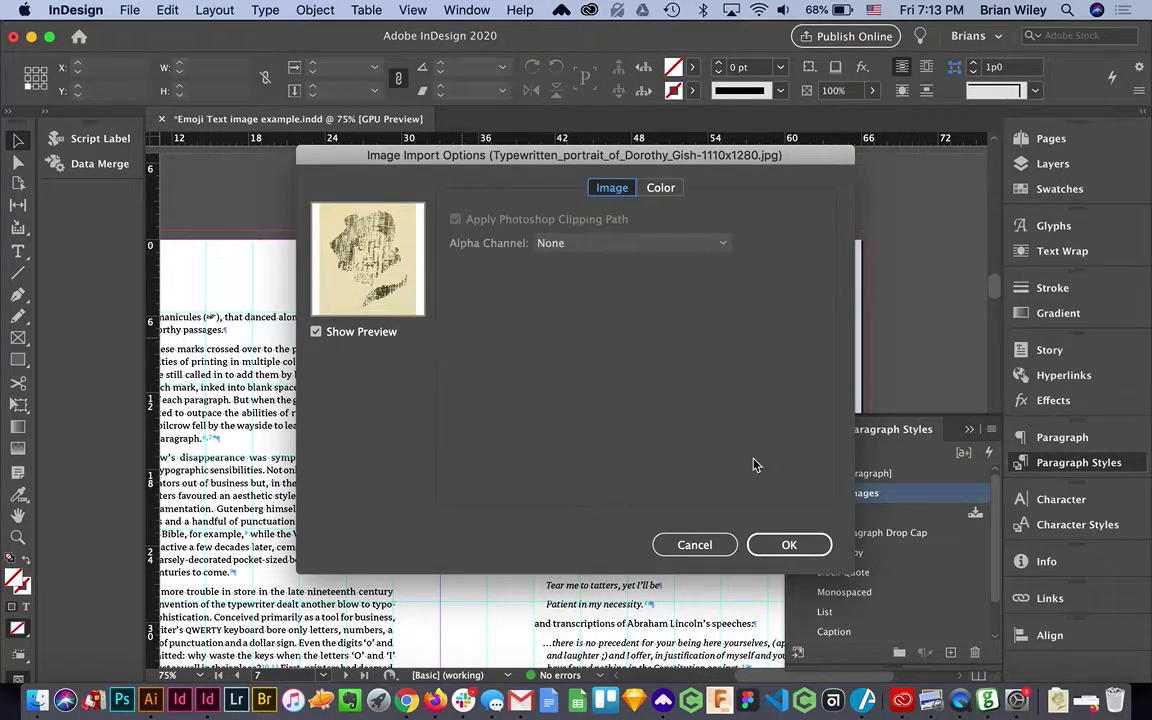
{"action": "left_click", "coordinate": [789, 545]}
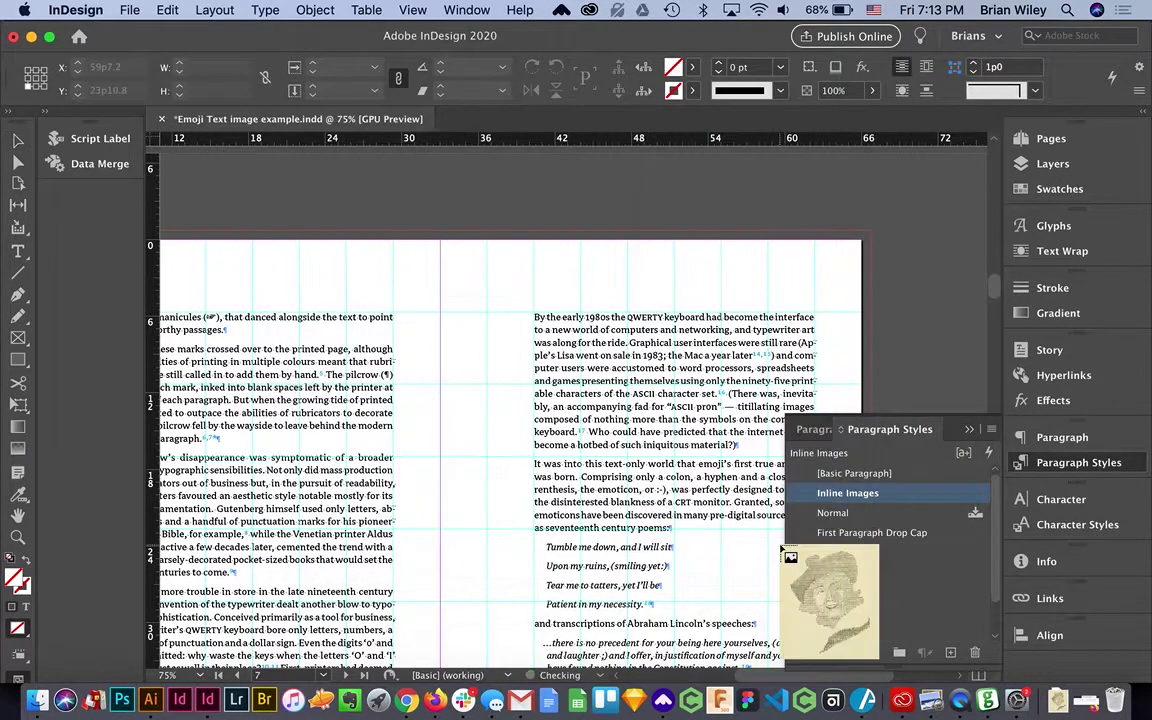
- Drop the portrait onto the page and move it into the gutter near the right column's top
{"action": "left_click", "coordinate": [451, 317]}
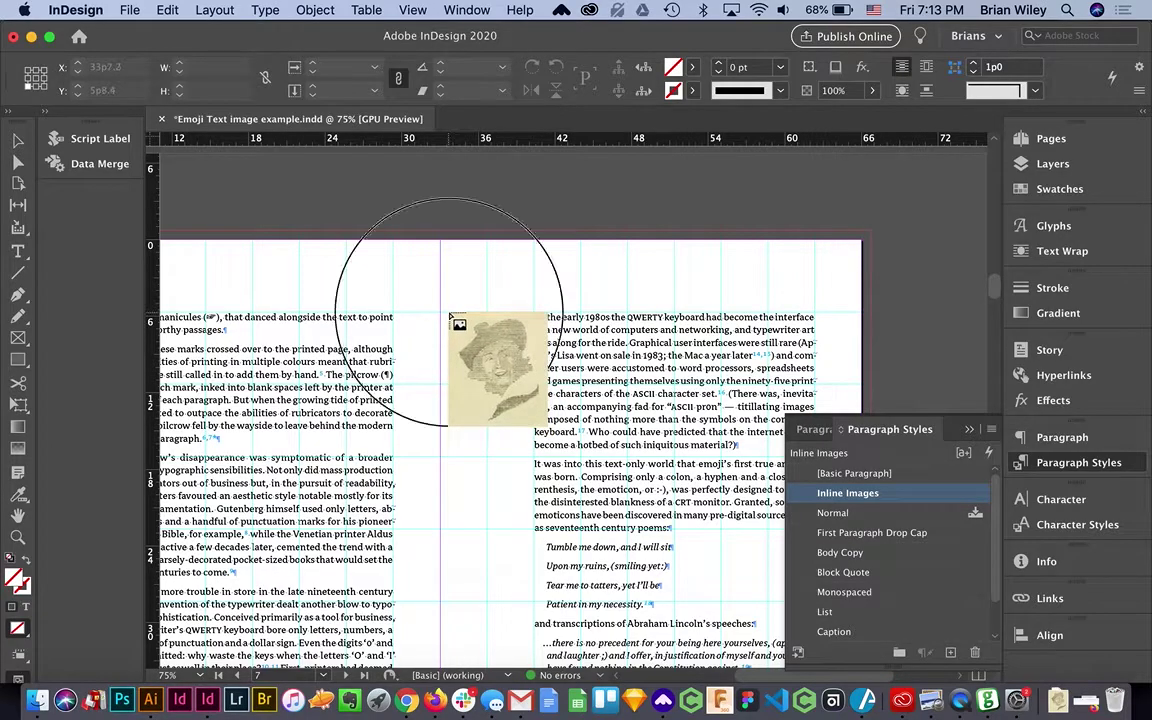
{"action": "left_click_drag", "start_coordinate": [451, 317], "coordinate": [566, 460]}
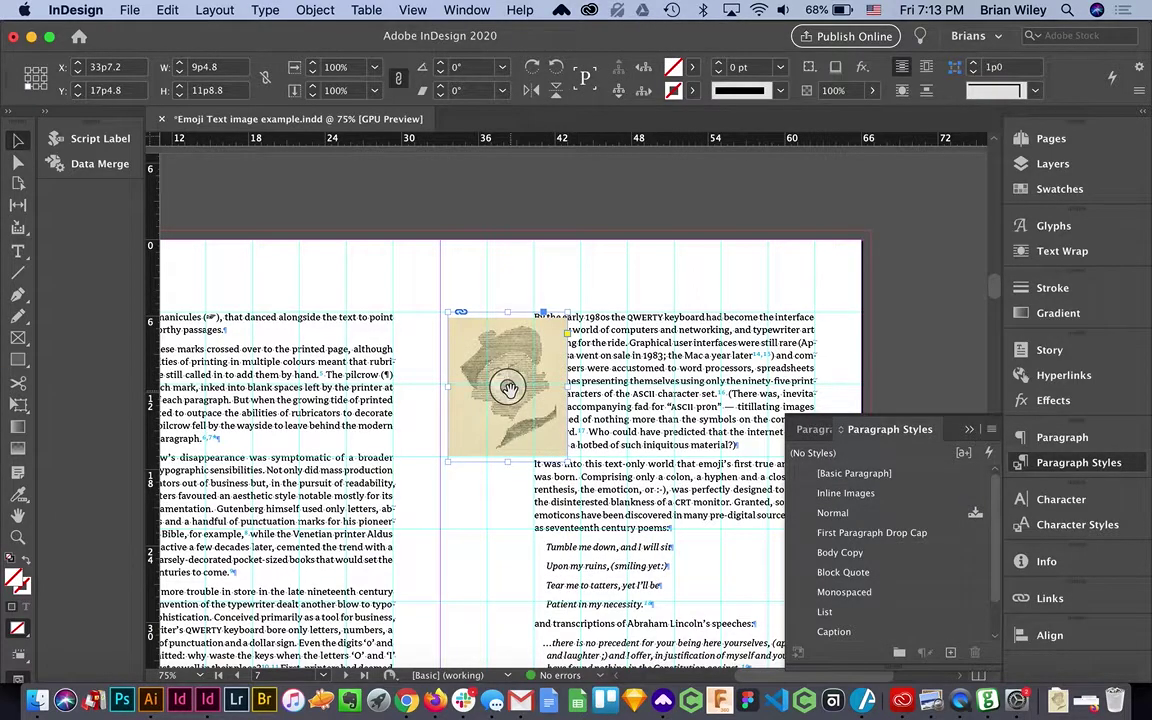
{"action": "left_click_drag", "start_coordinate": [479, 362], "coordinate": [425, 362]}
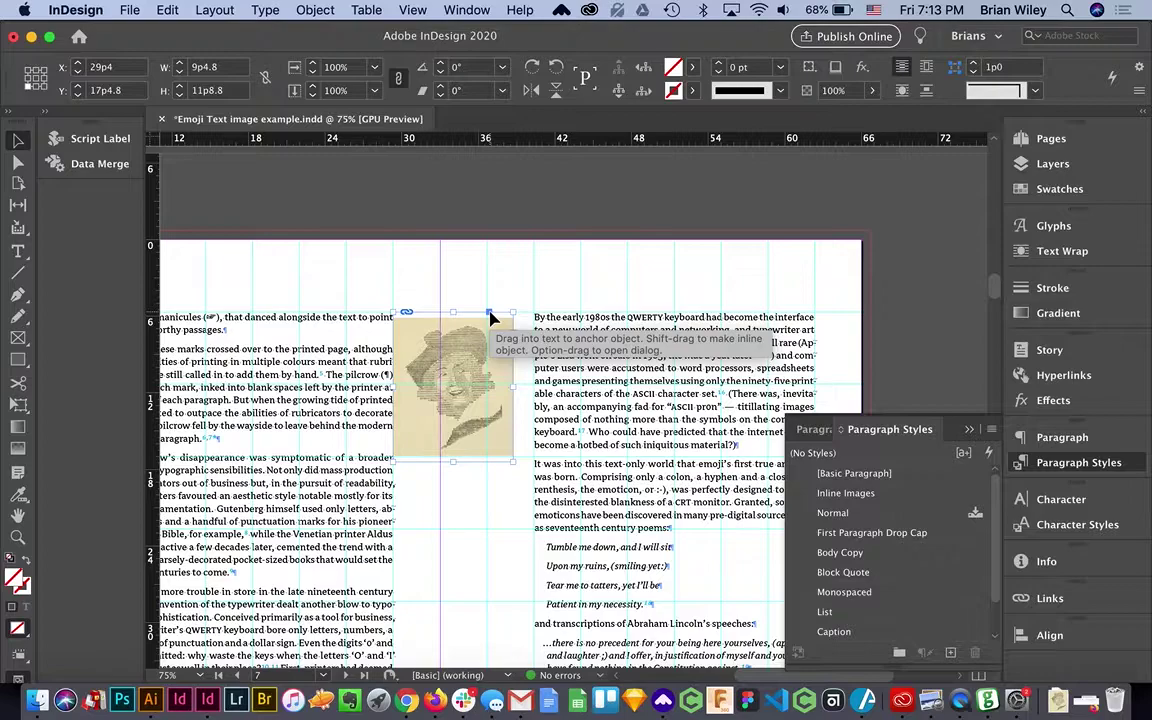
- Anchor the portrait into the 'By the early 1980s' paragraph with Position set to Inline
{"action": "left_click_drag", "start_coordinate": [490, 317], "coordinate": [538, 317]}
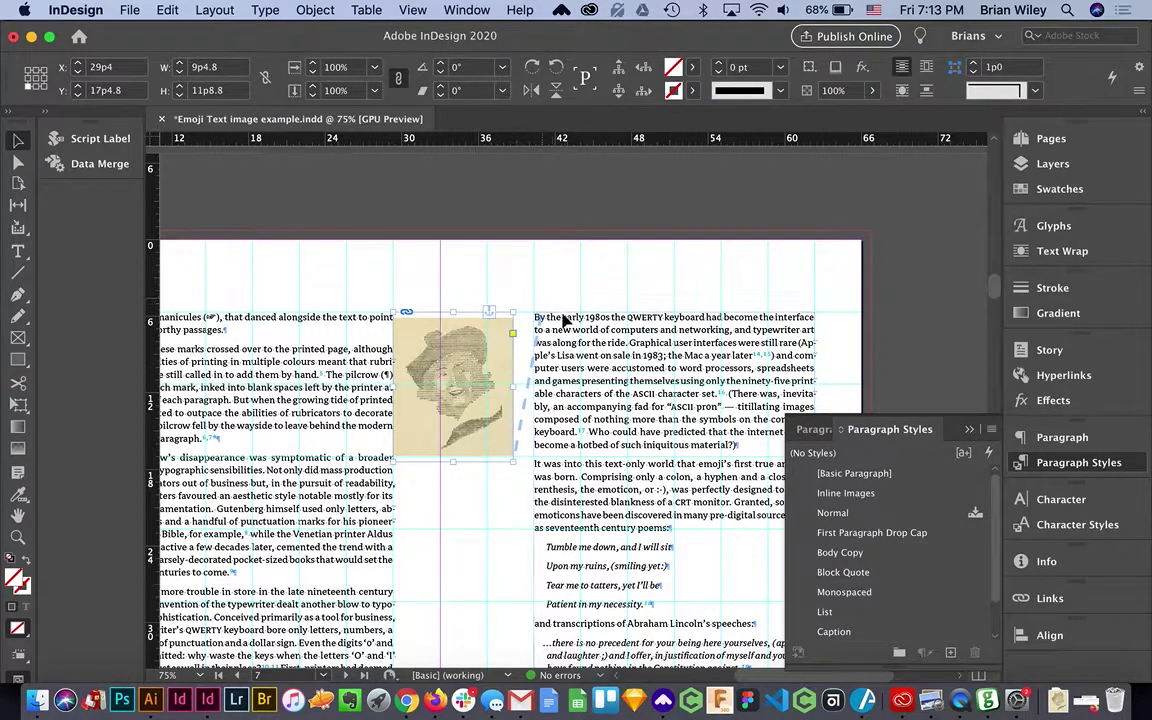
{"action": "left_click", "coordinate": [489, 313], "text": "alt"}
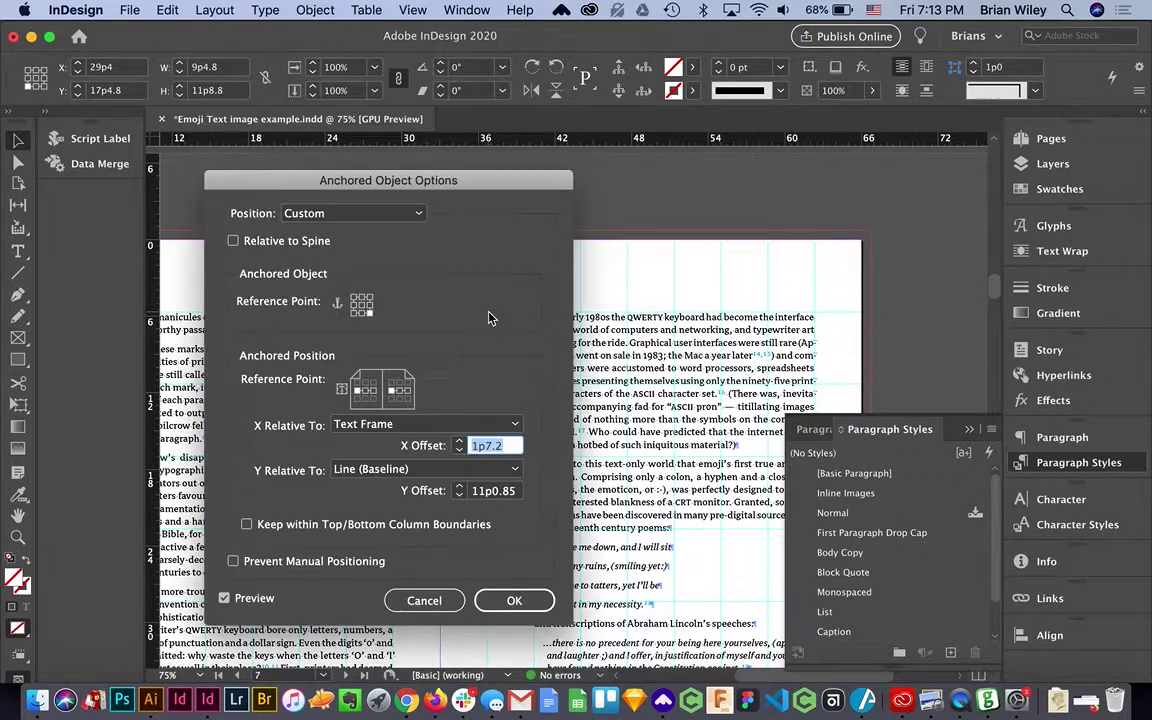
{"action": "left_click", "coordinate": [330, 213]}
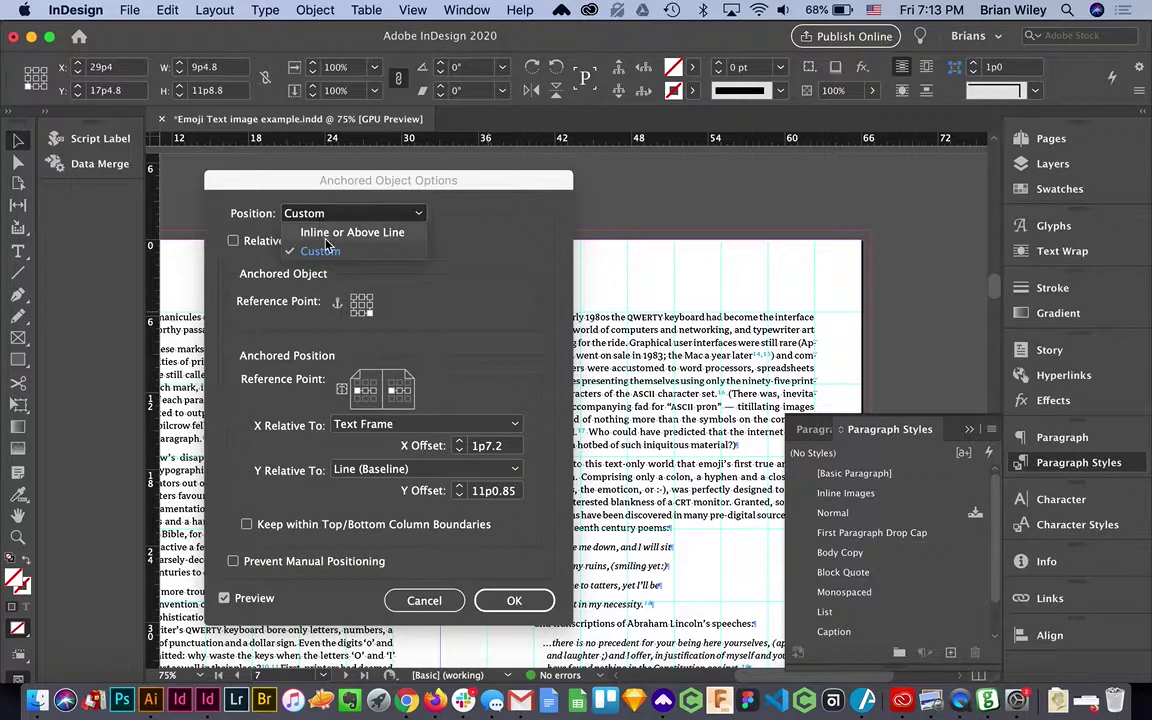
{"action": "left_click", "coordinate": [340, 233]}
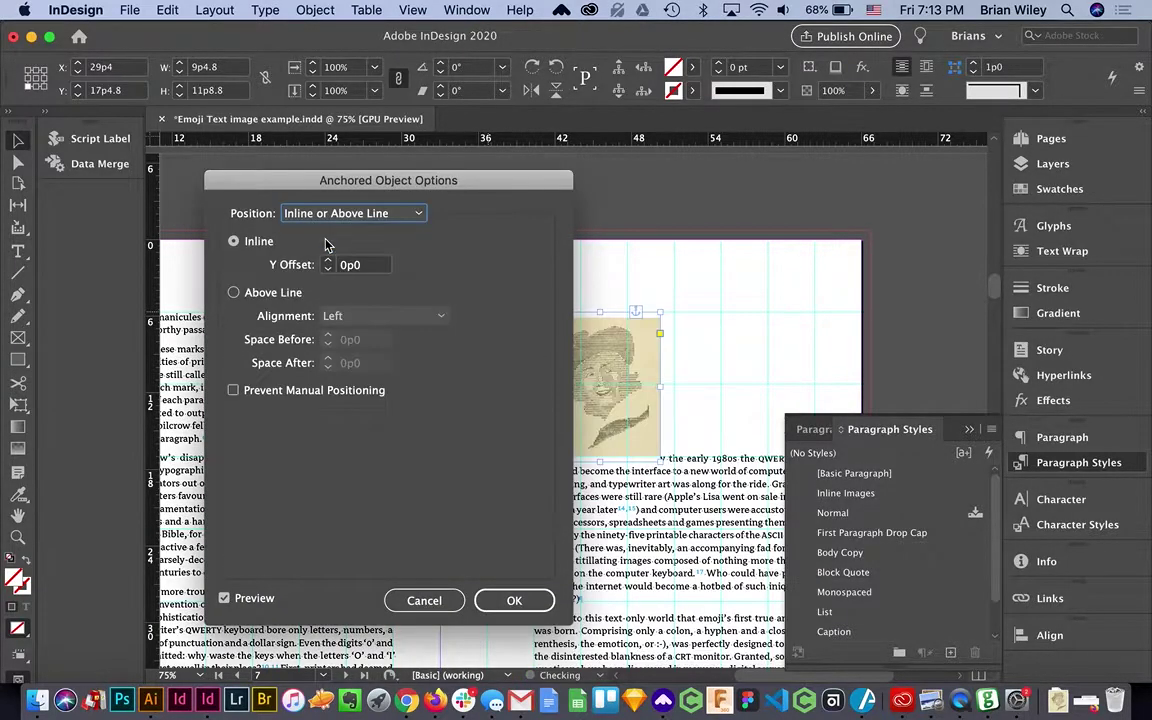
{"action": "left_click", "coordinate": [512, 601]}
- Move the portrait's anchor to the paragraph start and break the text onto a new line after it
{"action": "scroll", "coordinate": [527, 481], "scroll_direction": "down", "scroll_amount": 3}
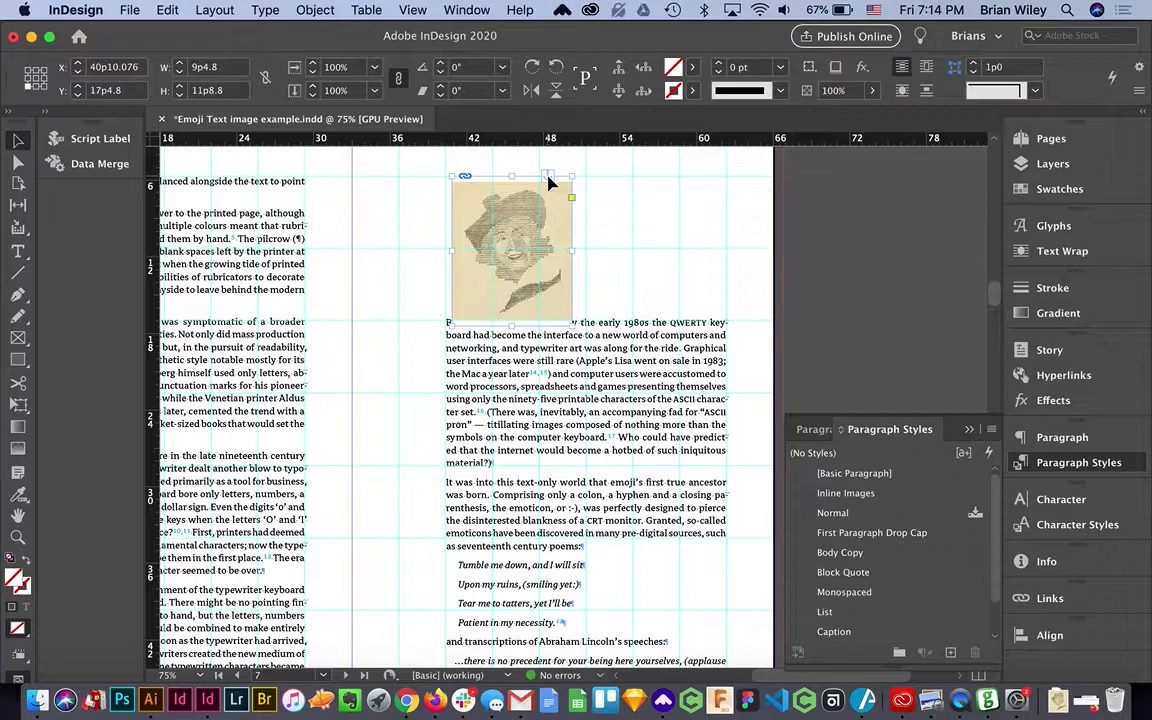
{"action": "mouse_move", "coordinate": [547, 177]}
{"action": "left_mouse_down"}
{"action": "mouse_move", "coordinate": [458, 287]}
{"action": "mouse_move", "coordinate": [450, 326]}
{"action": "left_mouse_up"}
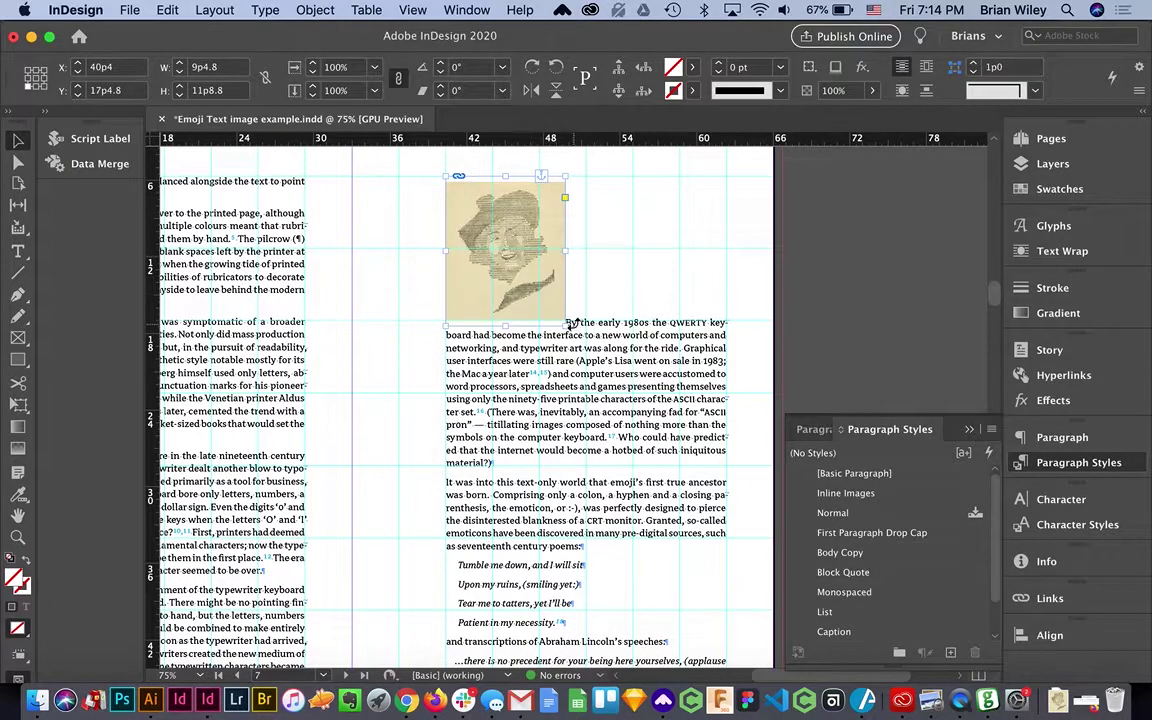
{"action": "left_click", "coordinate": [588, 328]}
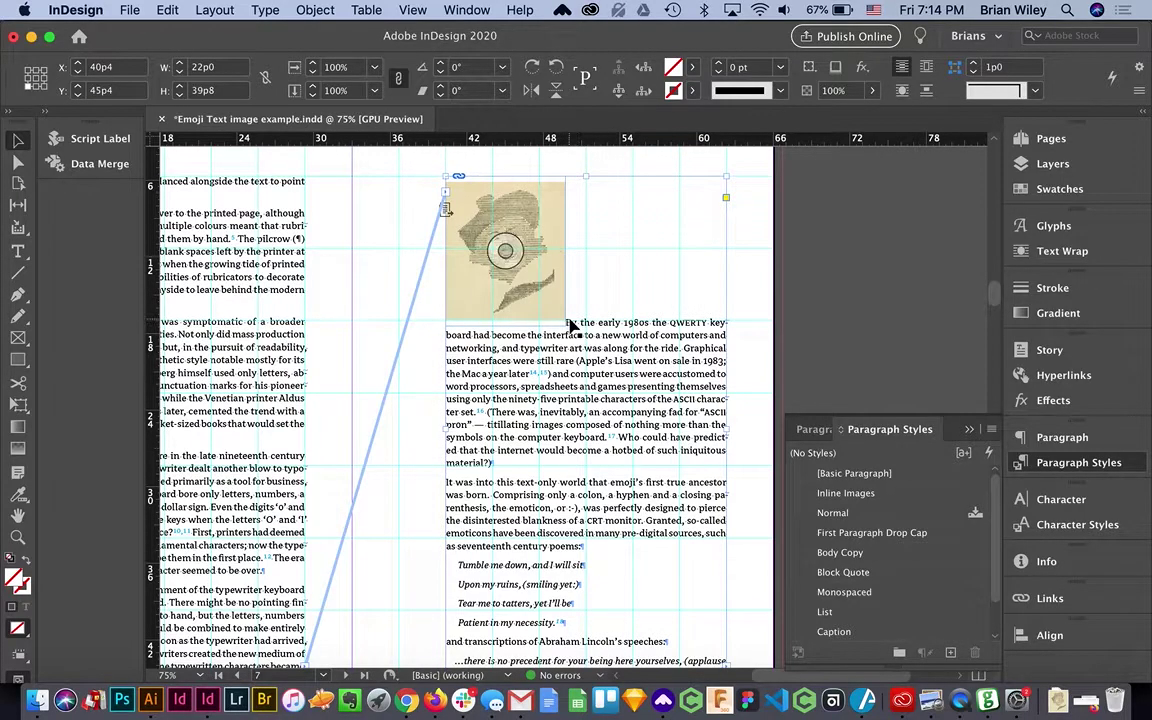
{"action": "double_click", "coordinate": [597, 318]}
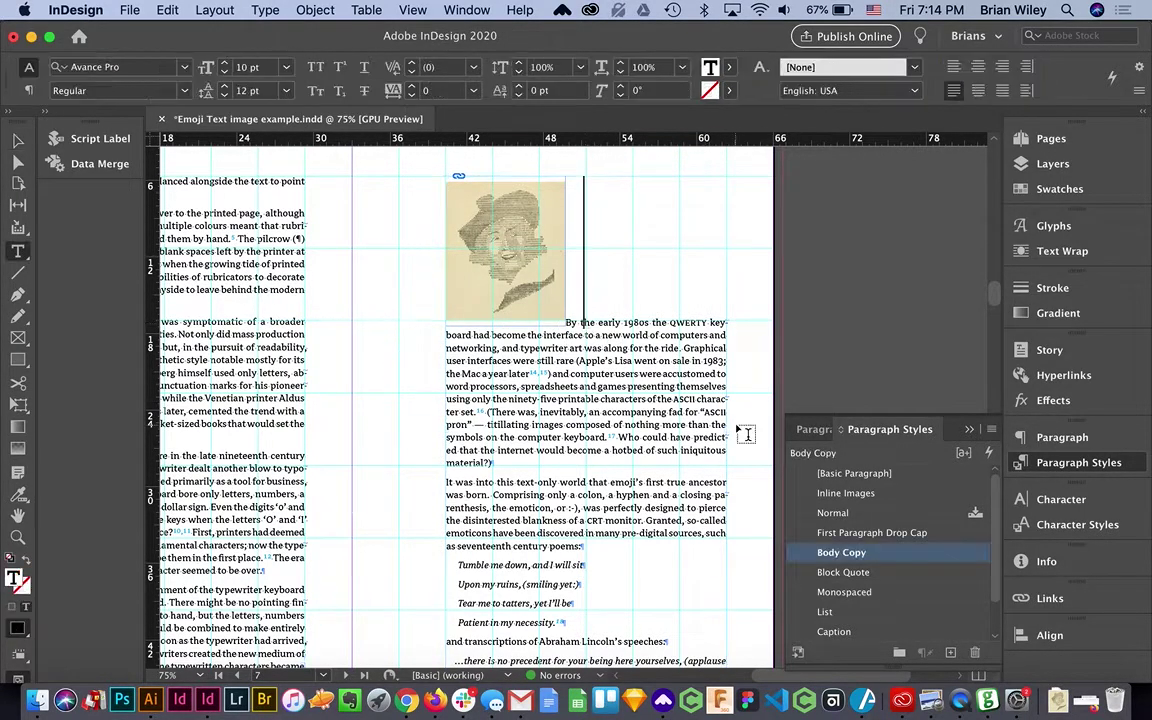
{"action": "key", "text": "Return"}
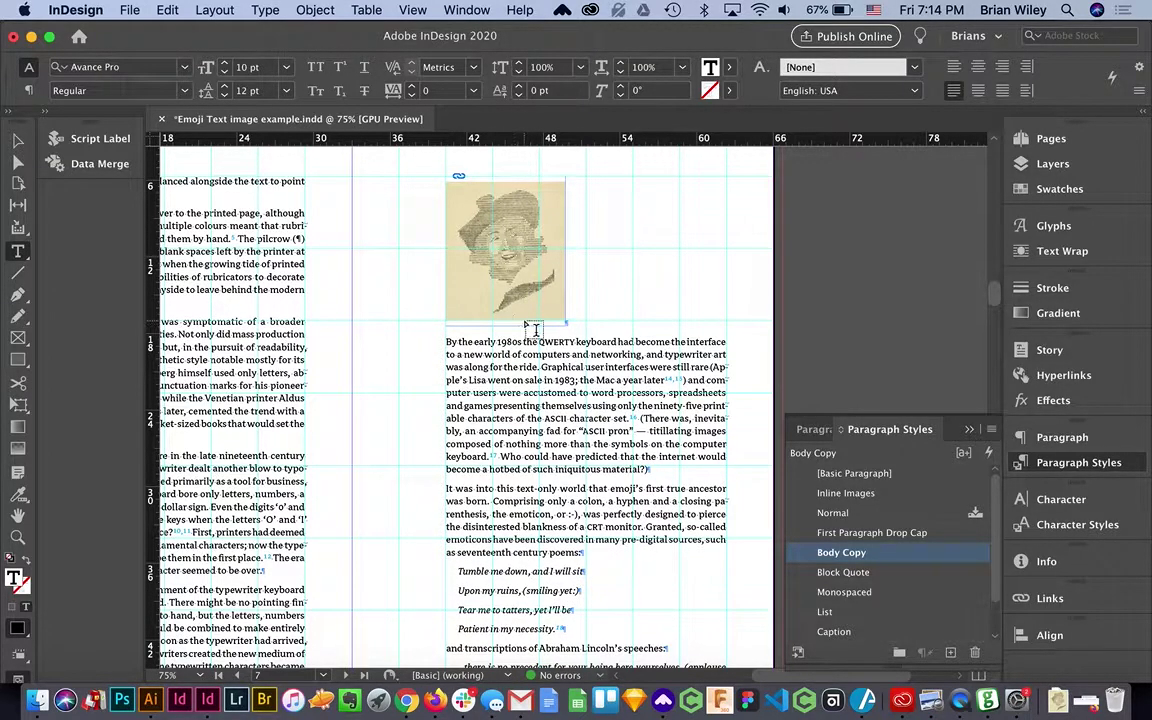
- Apply the Inline Images paragraph style to the portrait's paragraph and reselect its frame
{"action": "double_click", "coordinate": [502, 302]}
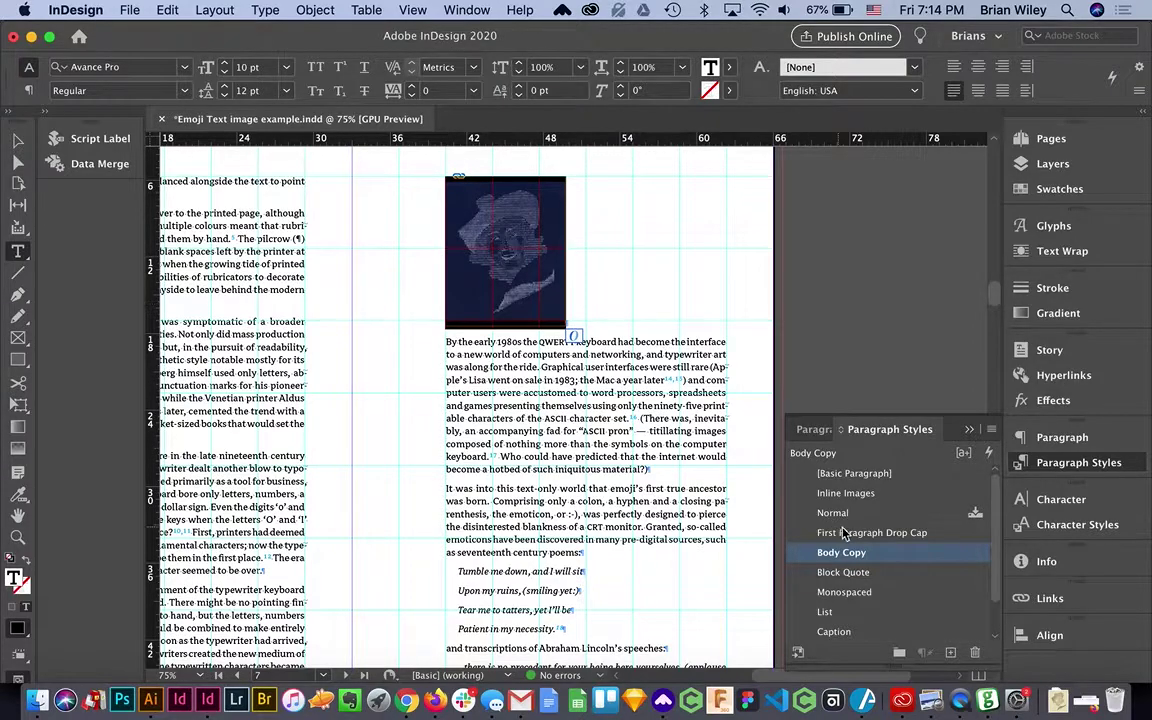
{"action": "left_click", "coordinate": [848, 495]}
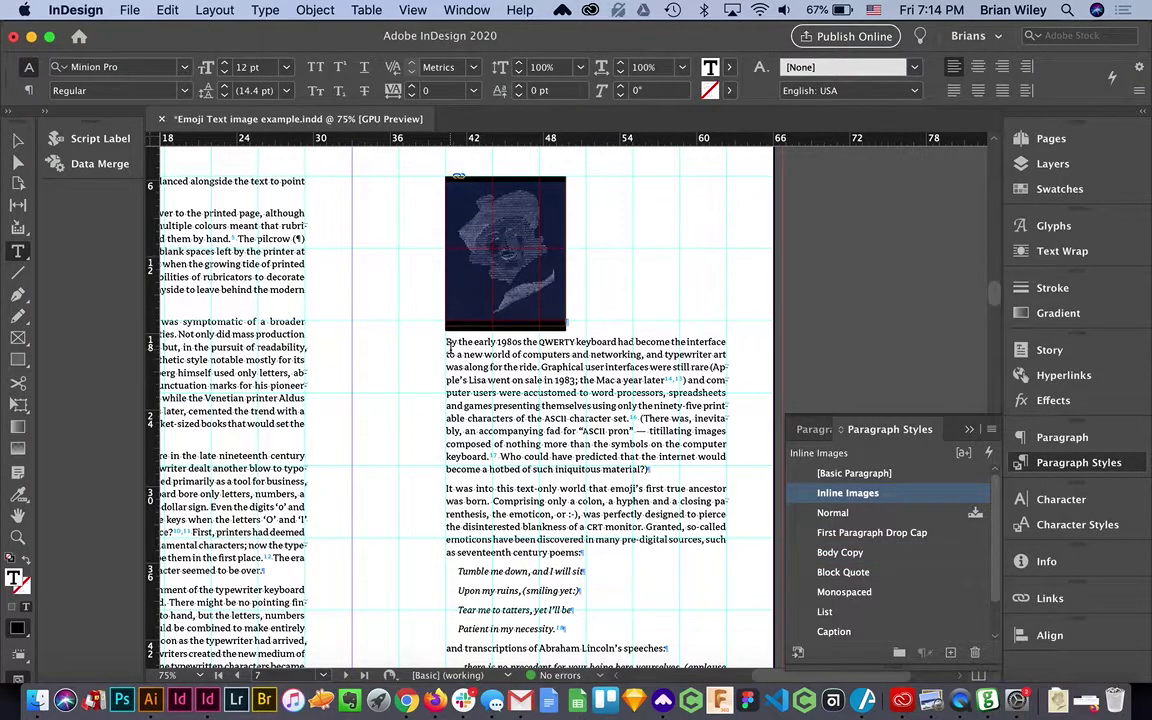
{"action": "left_click", "coordinate": [524, 358]}
{"action": "left_click", "coordinate": [18, 142]}
{"action": "left_click", "coordinate": [505, 250]}
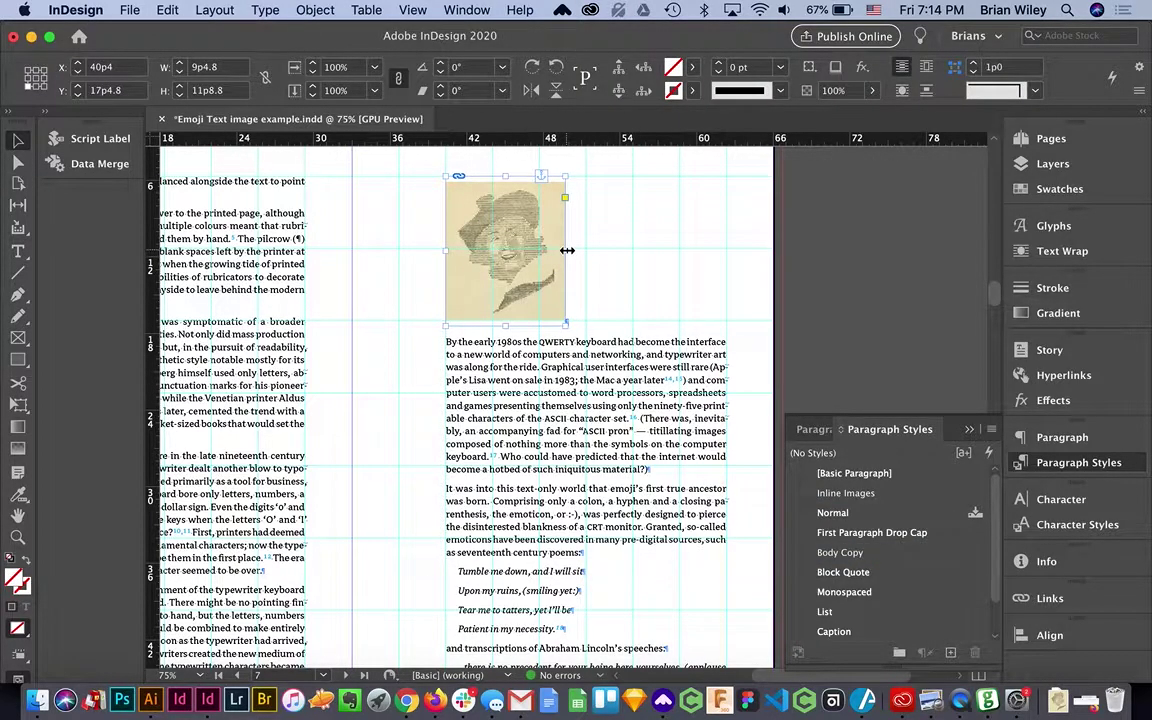
- Widen the portrait frame to the 22p0 column, fit the image proportionally, then fit the frame to it
{"action": "left_click_drag", "start_coordinate": [571, 317], "coordinate": [726, 525]}
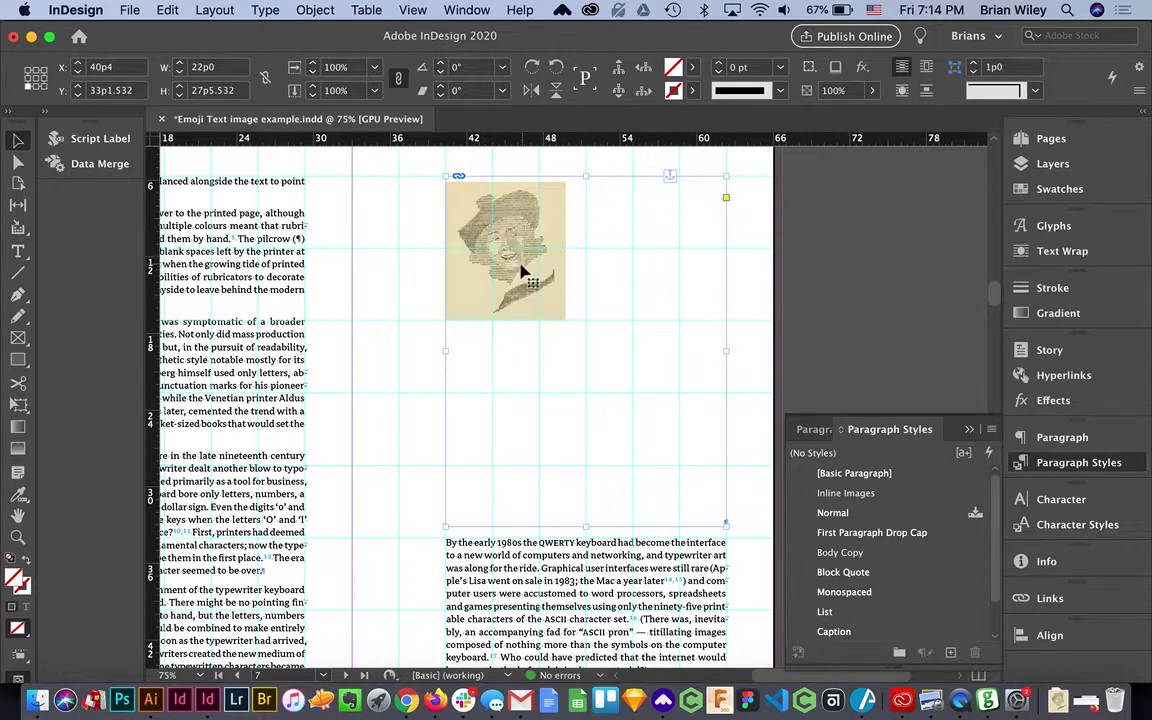
{"action": "left_click", "coordinate": [586, 350]}
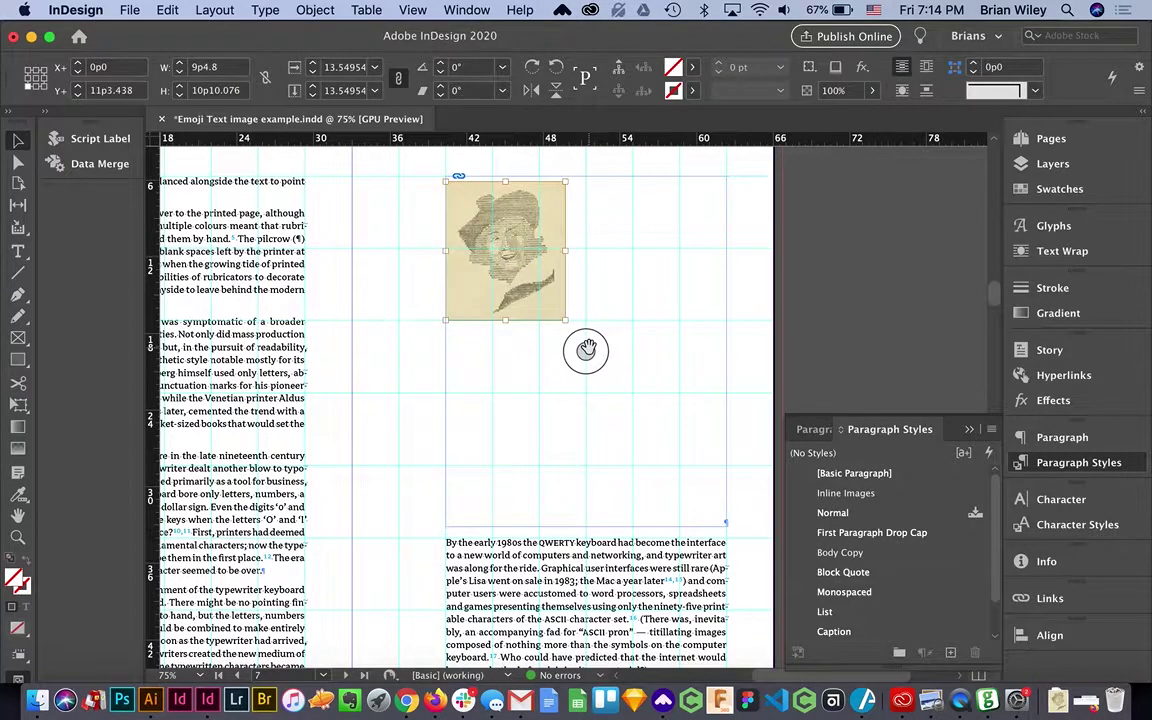
{"action": "key", "text": "super+alt+shift+e"}
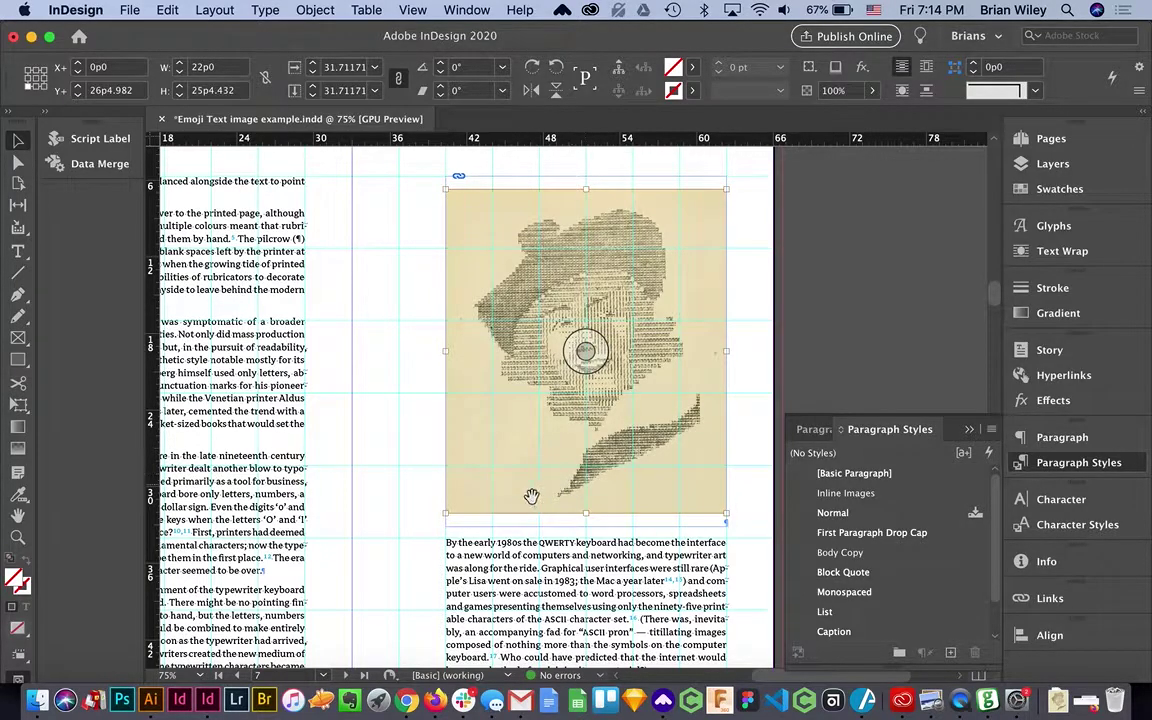
{"action": "key", "text": "Escape"}
{"action": "key", "text": "super+alt+c"}
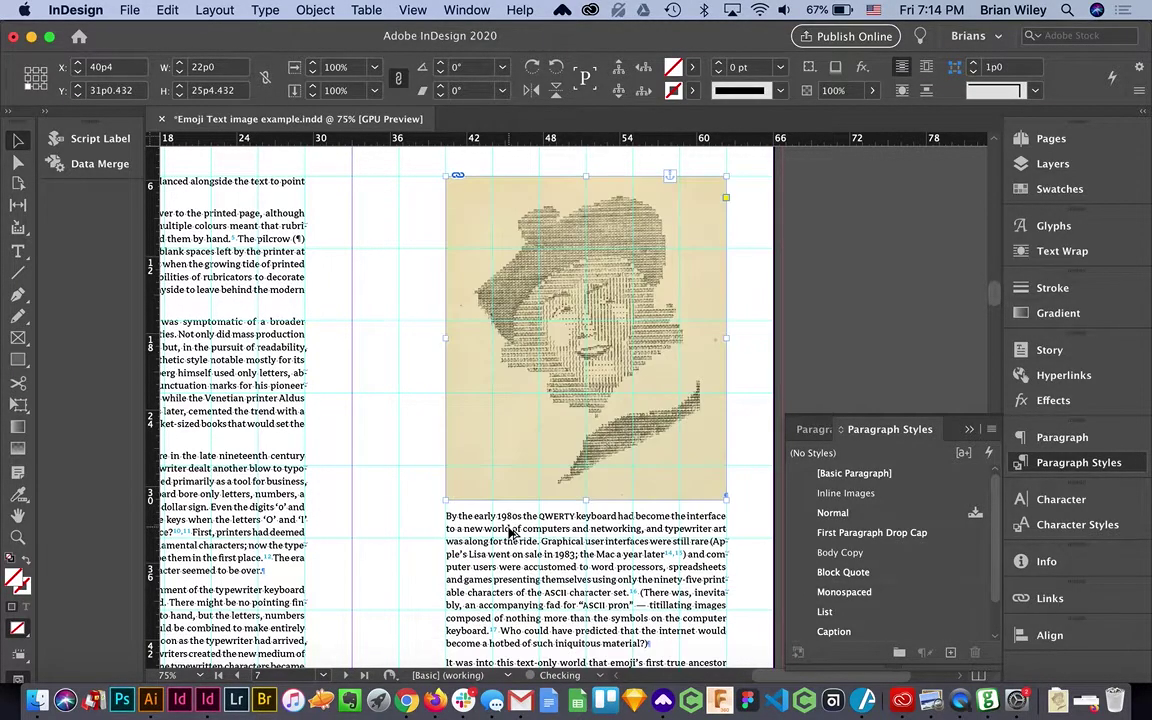
- Scroll to review the column-width portrait above its paragraph, then switch to QuickTime Player
{"action": "scroll", "coordinate": [511, 537], "scroll_direction": "down", "scroll_amount": 2}
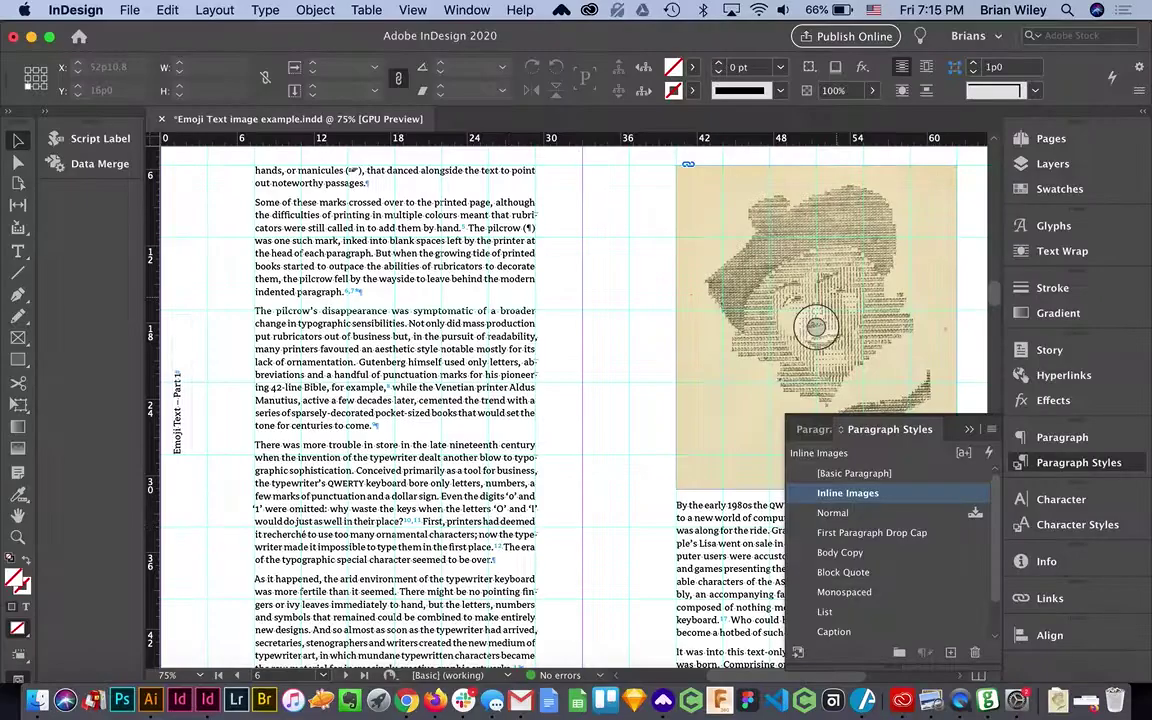
{"action": "key", "text": "super+Tab"}
{"action": "key", "text": "super+Tab"}
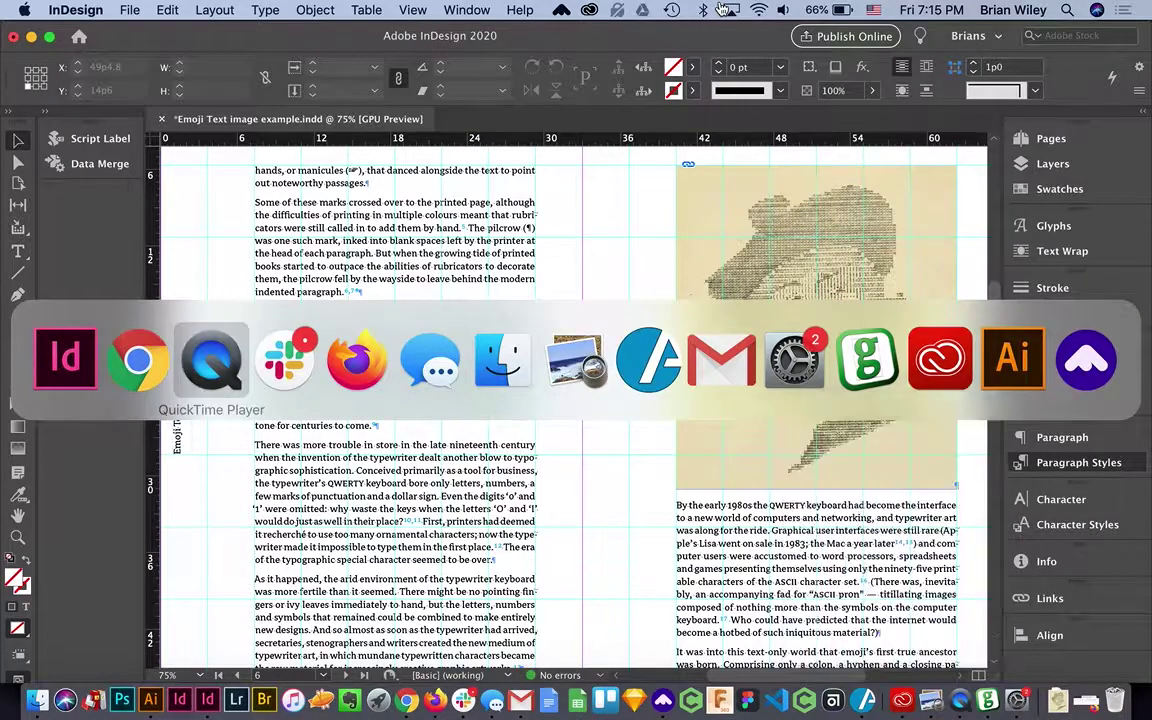